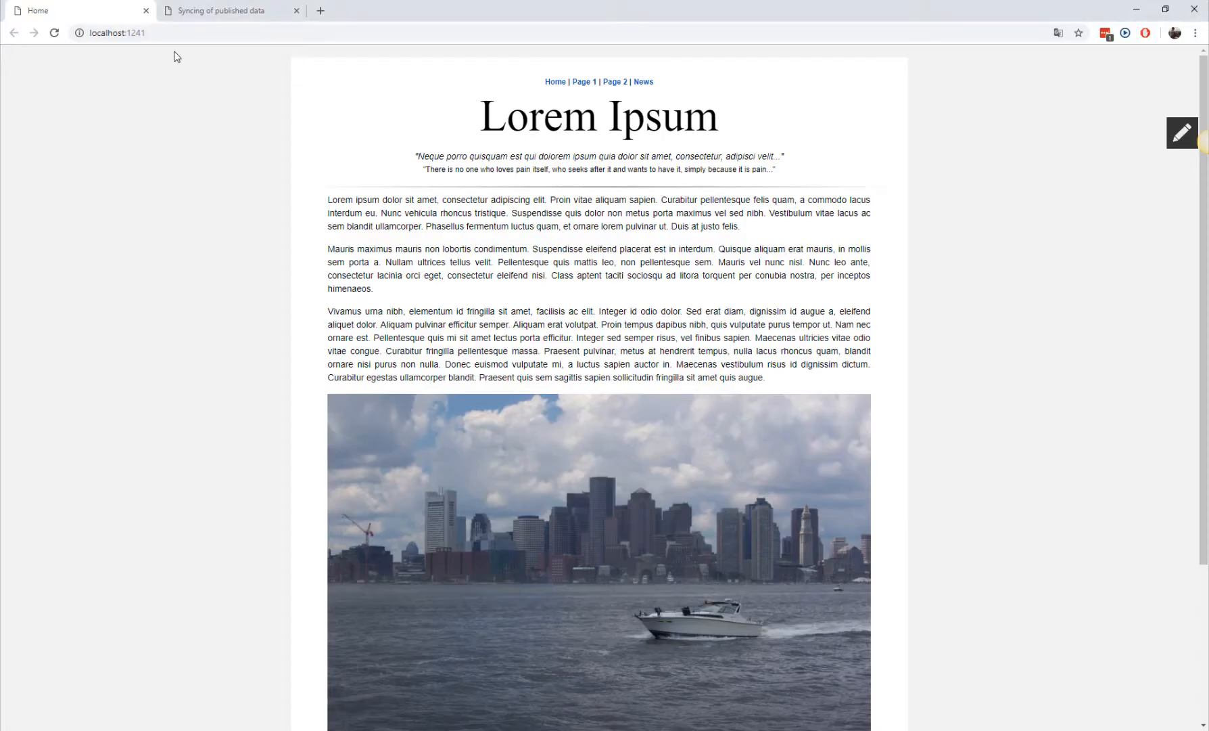
# Check the addresses of the source site at localhost:1241 and the target site at localhost:1423 in Firefox.
pyautogui.click(91, 33)
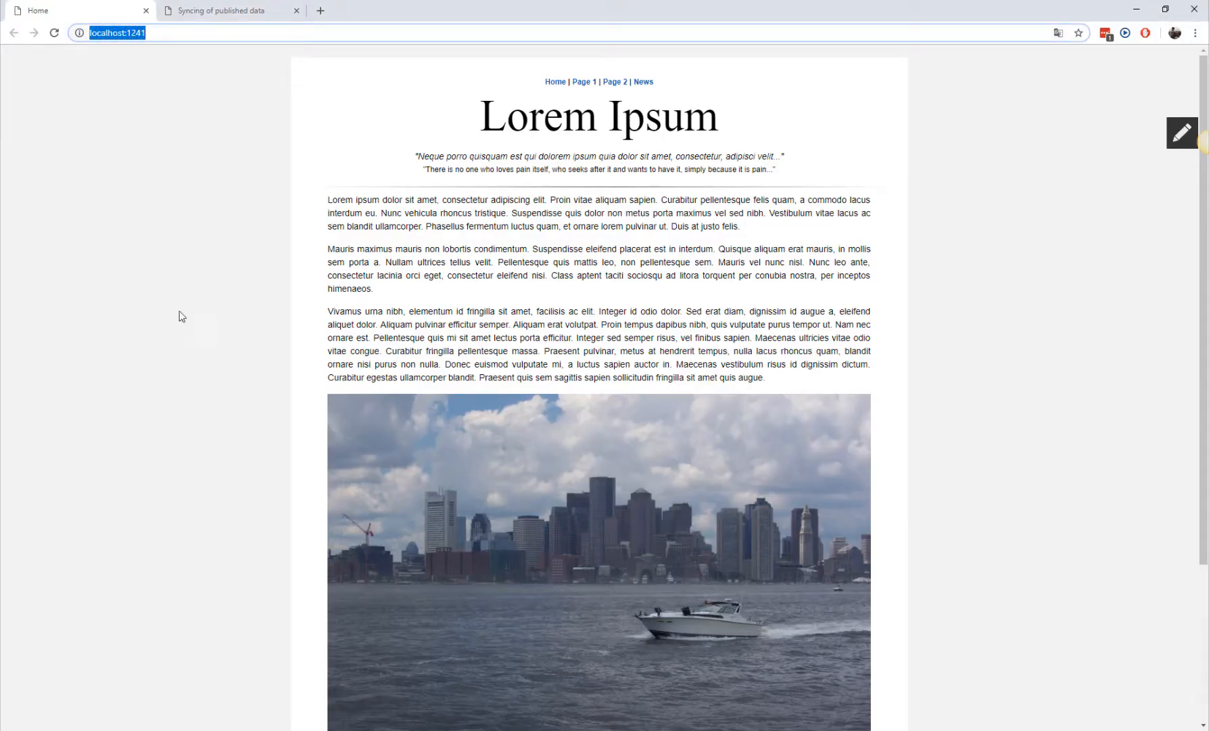
pyautogui.hotkey('alt', 'Tab')
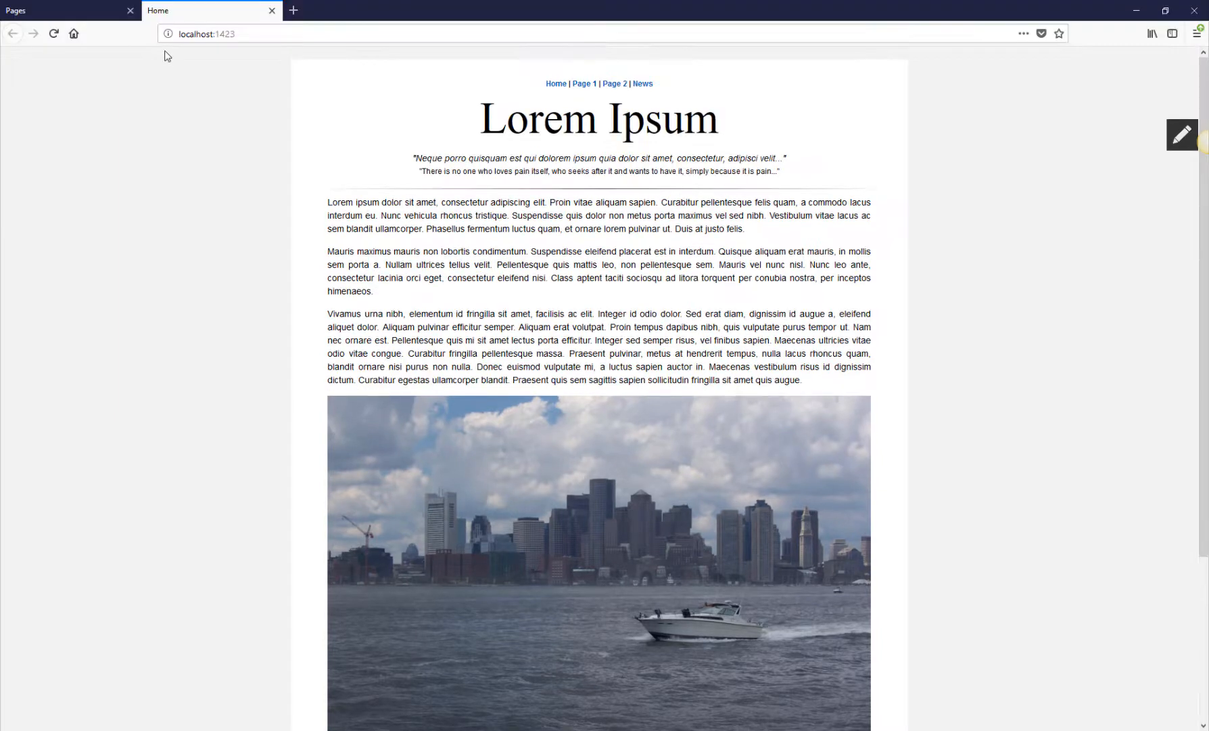
pyautogui.click(207, 33)
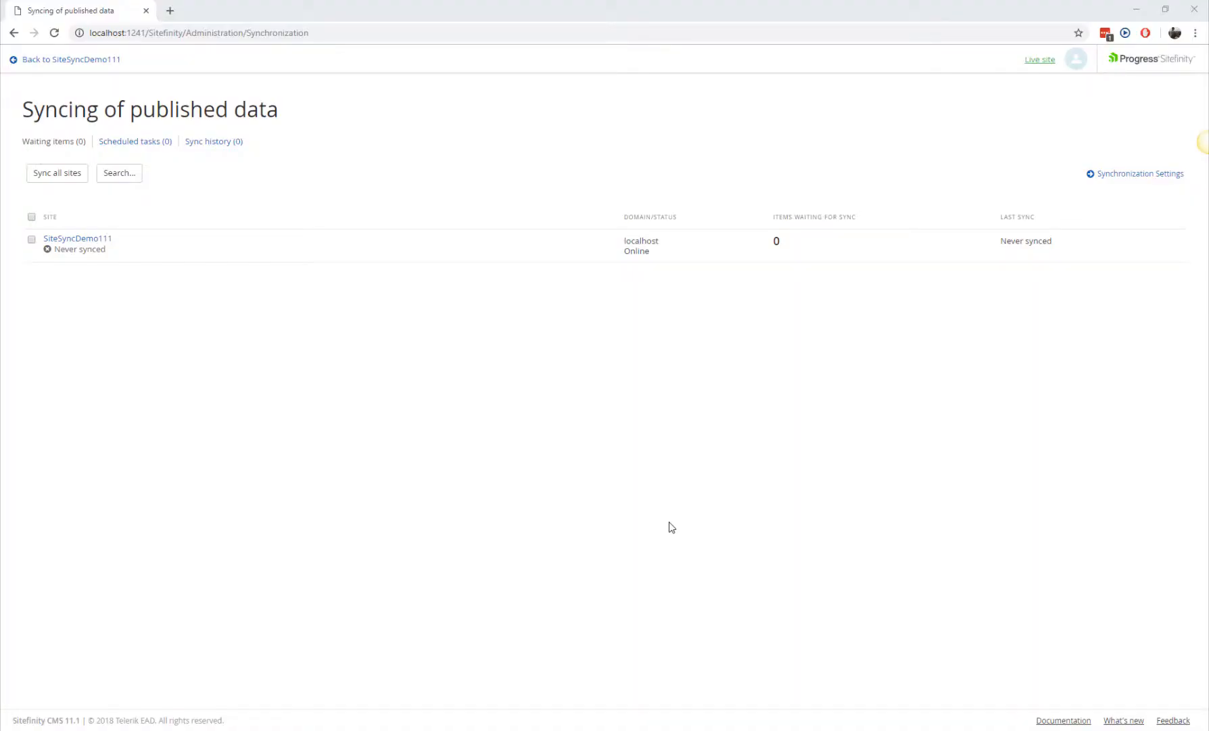
# Review the sync target and the list of syncable content types for SiteSyncDemo111, and return to the sync overview.
pyautogui.click(91, 240)
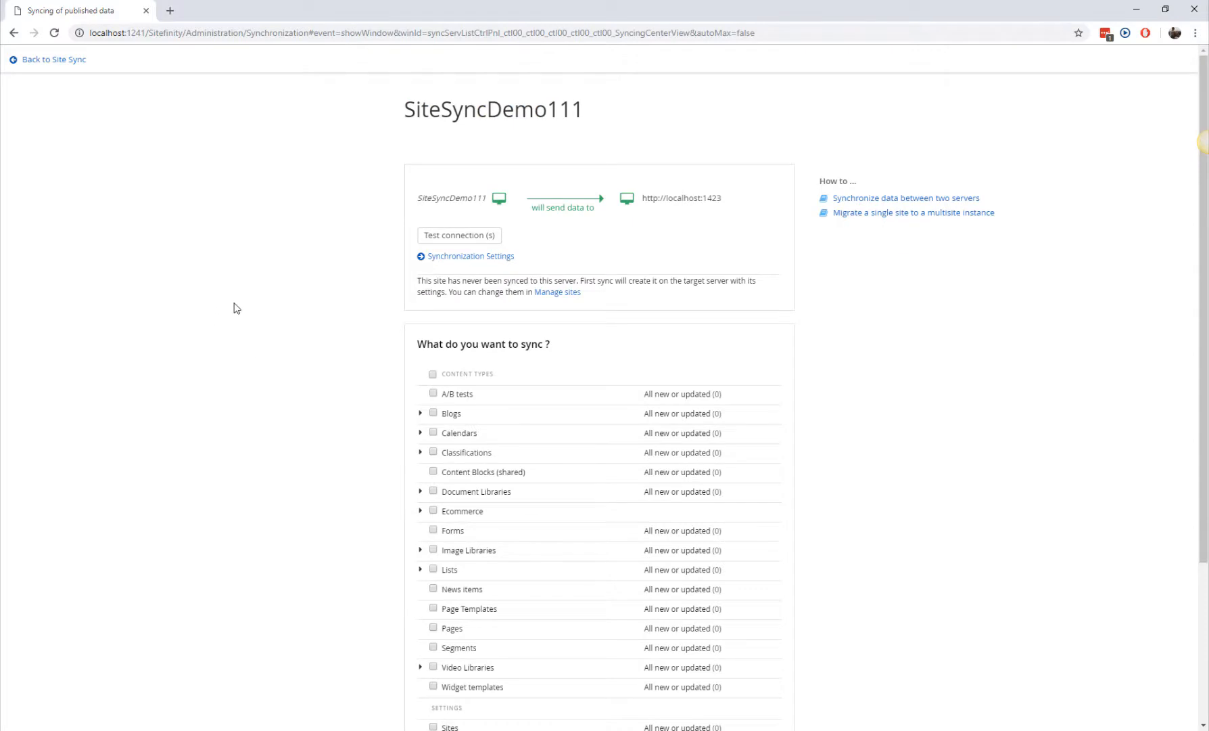
pyautogui.scroll(-3, 235, 308)
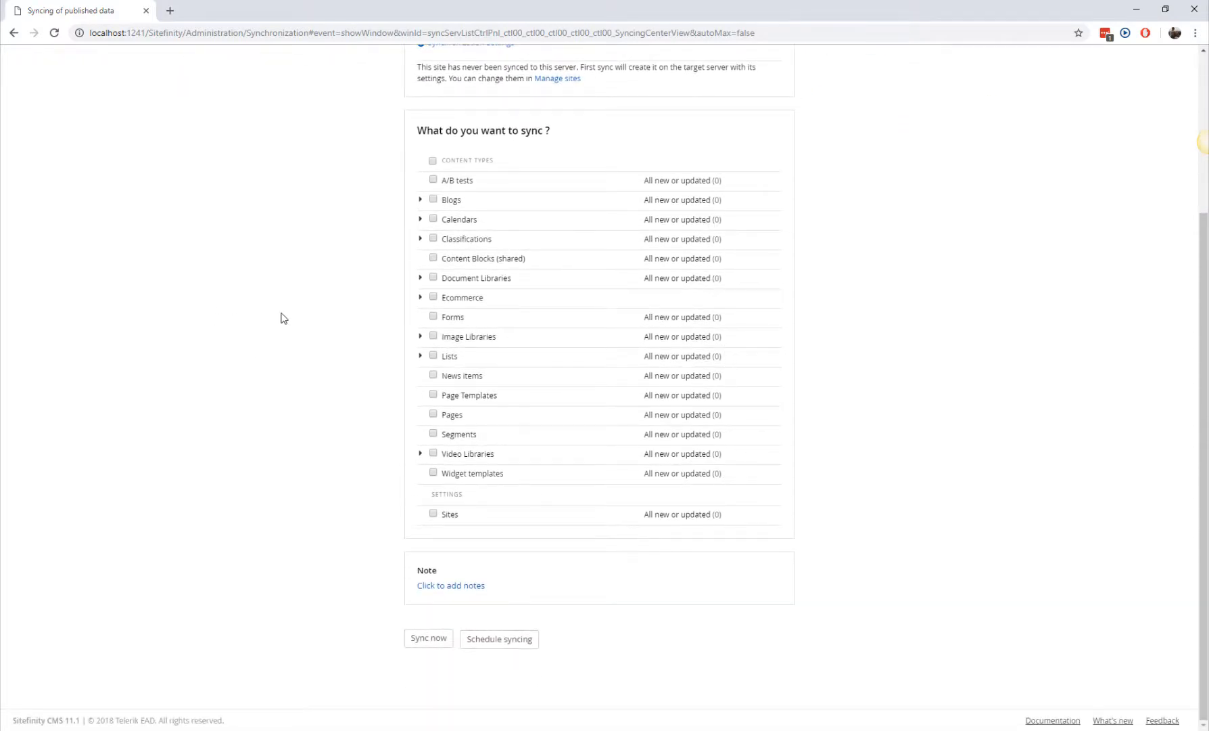
pyautogui.scroll(3, 282, 318)
pyautogui.click(60, 65)
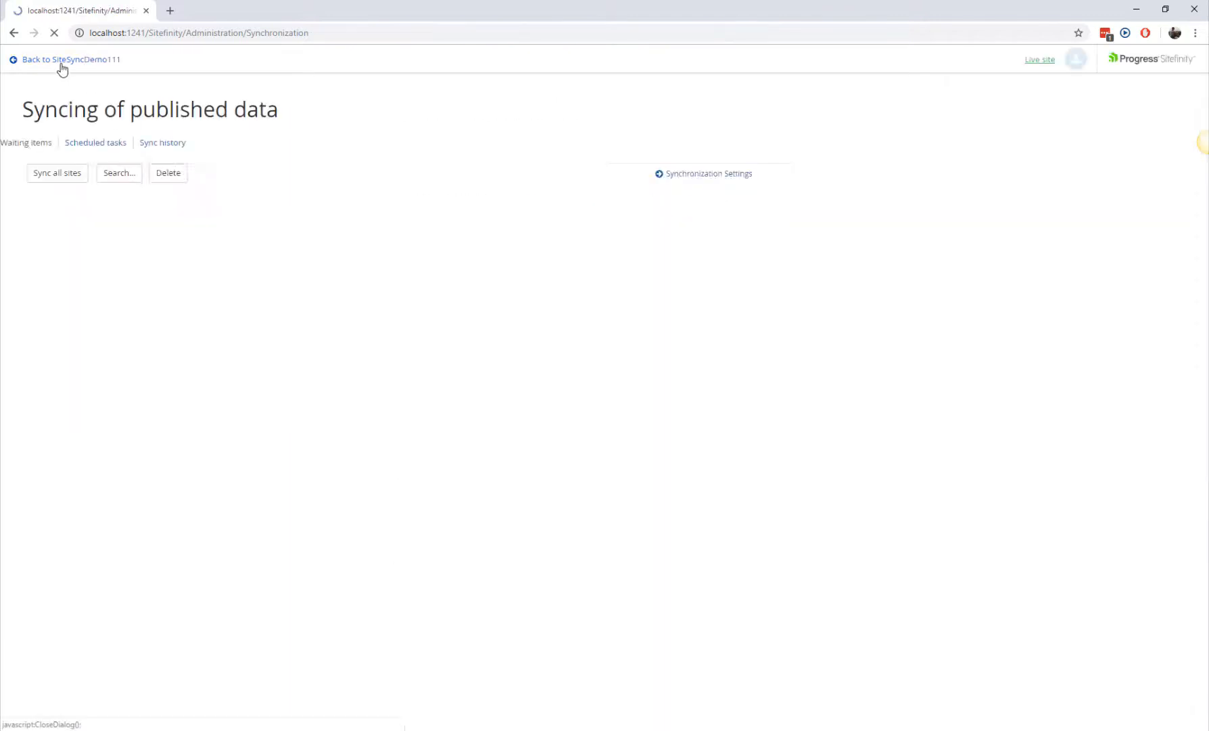
# Create and publish a top-level page named DemoPage1 in SiteSyncDemo111 with a News widget in its Content area.
pyautogui.click(66, 65)
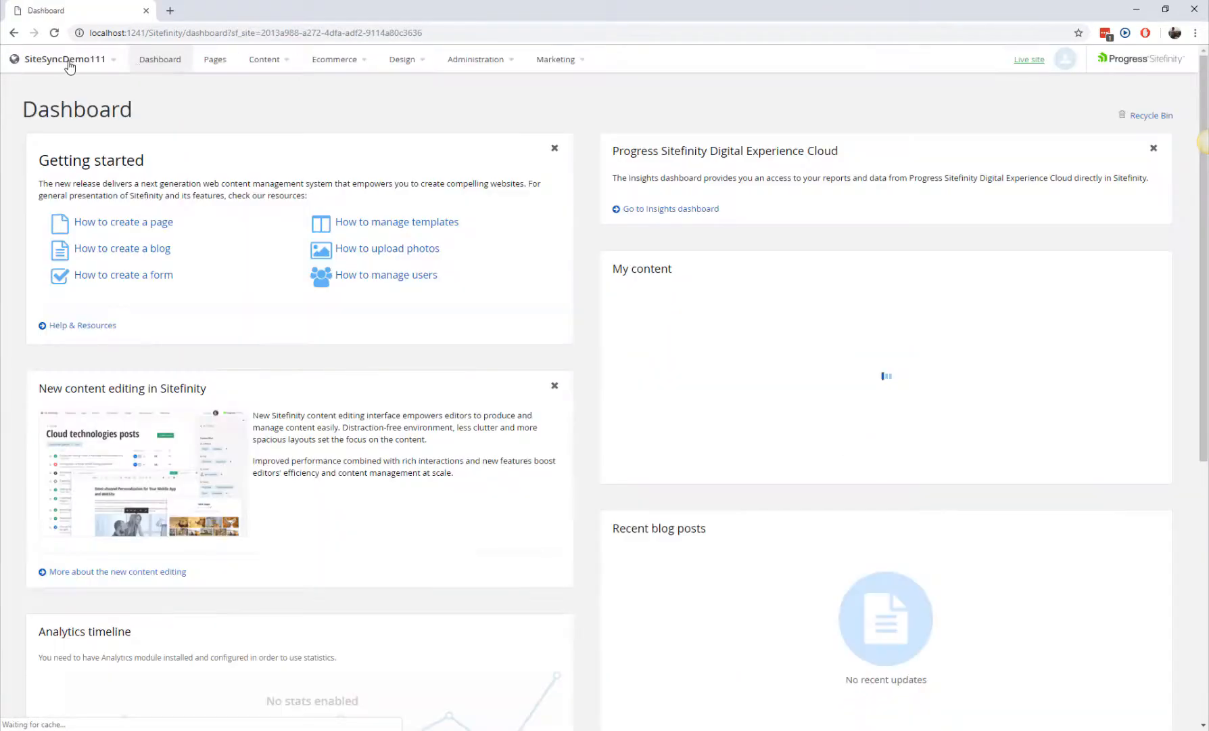
pyautogui.click(215, 59)
pyautogui.click(61, 148)
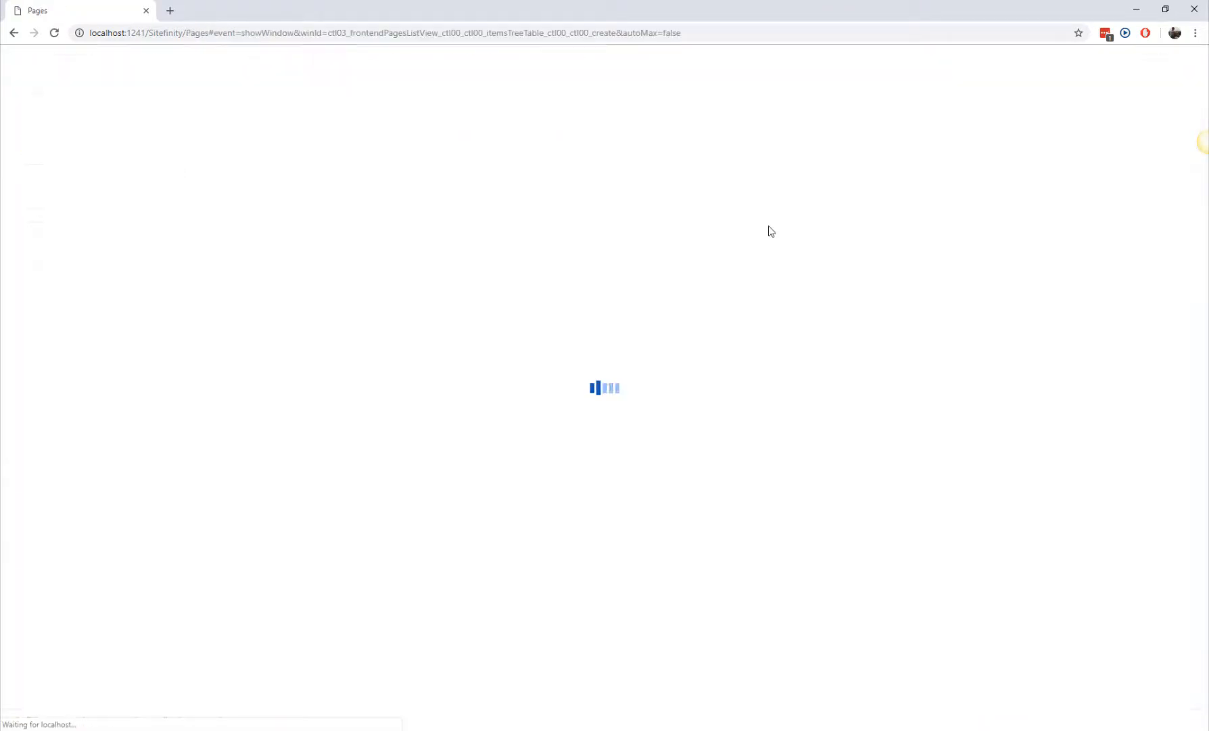
pyautogui.write('DemoPage')
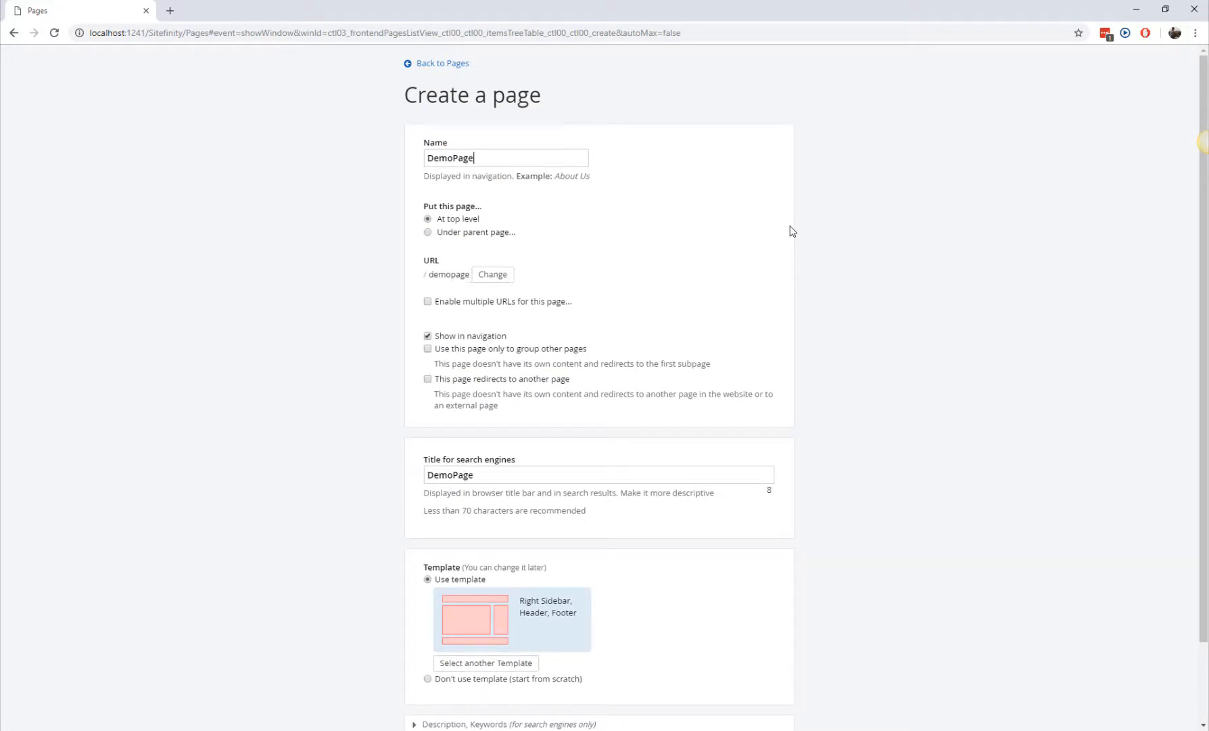
pyautogui.write('1')
pyautogui.scroll(-2, 614, 541)
pyautogui.press('Return')
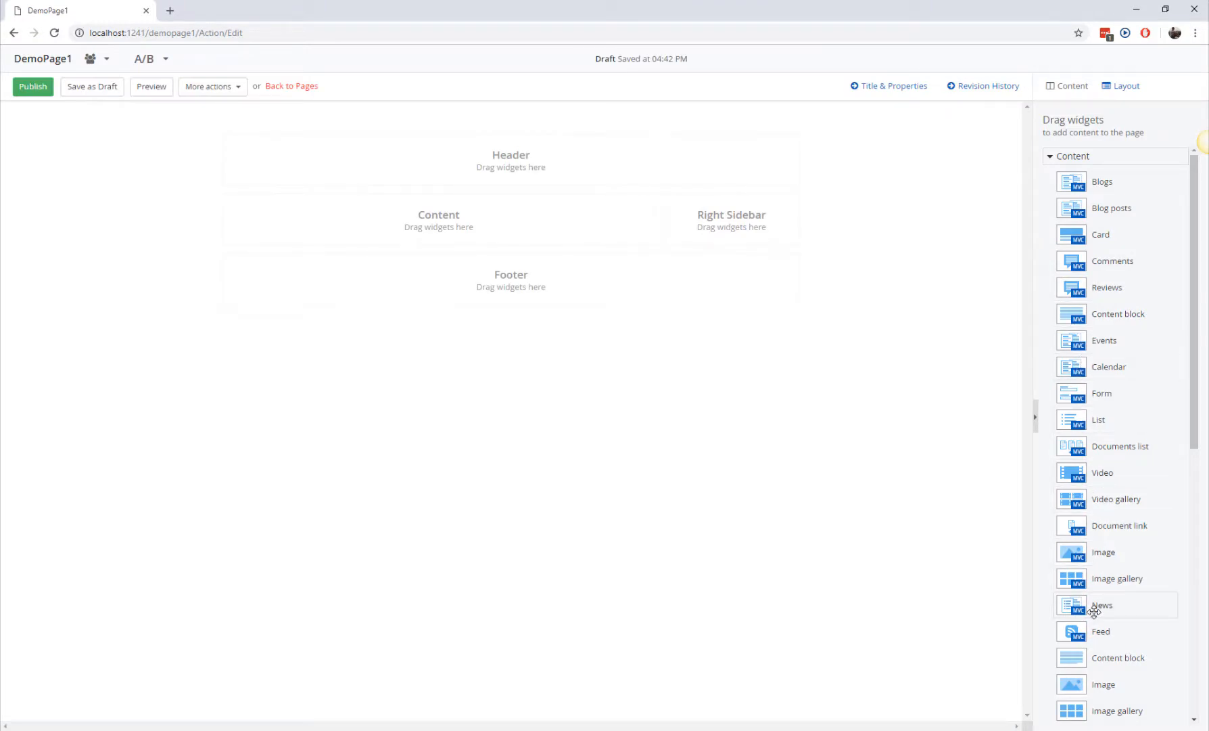
pyautogui.moveTo(1094, 611); pyautogui.dragTo(548, 227)
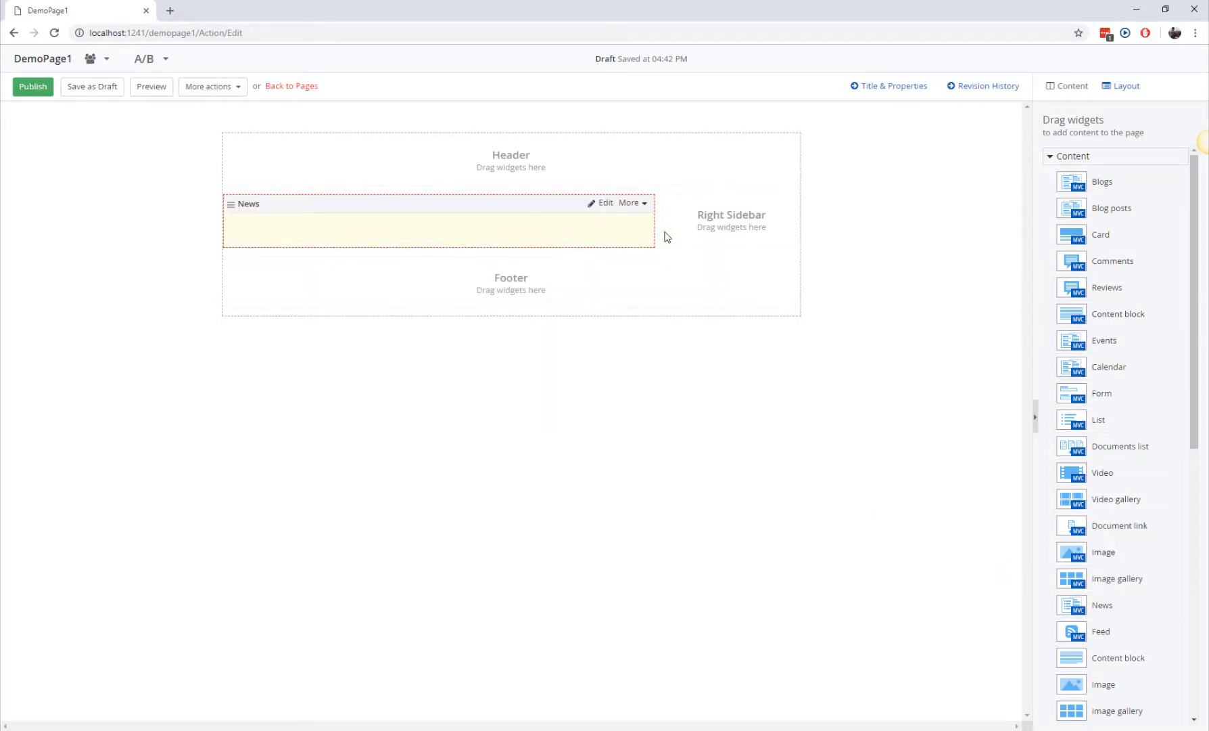
pyautogui.click(21, 95)
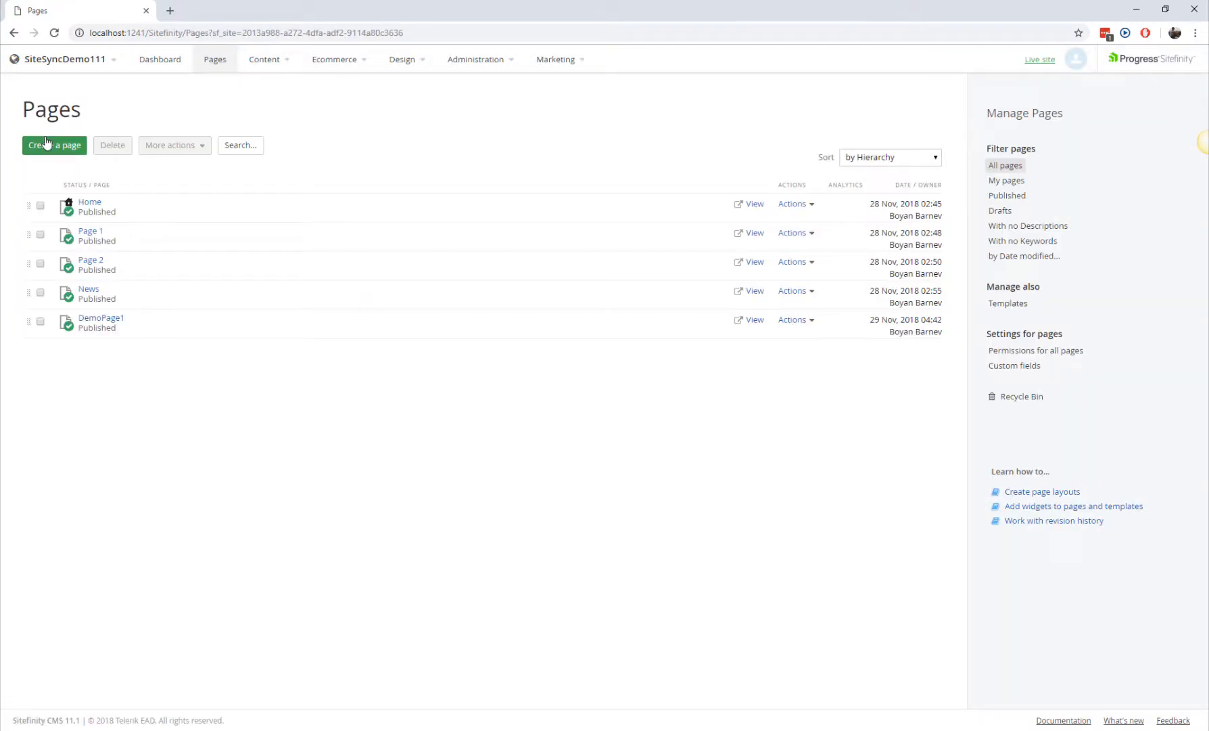
# Create another top-level page named DemoPage2 and continue to its content editor.
pyautogui.click(46, 143)
pyautogui.write('DemoPa')
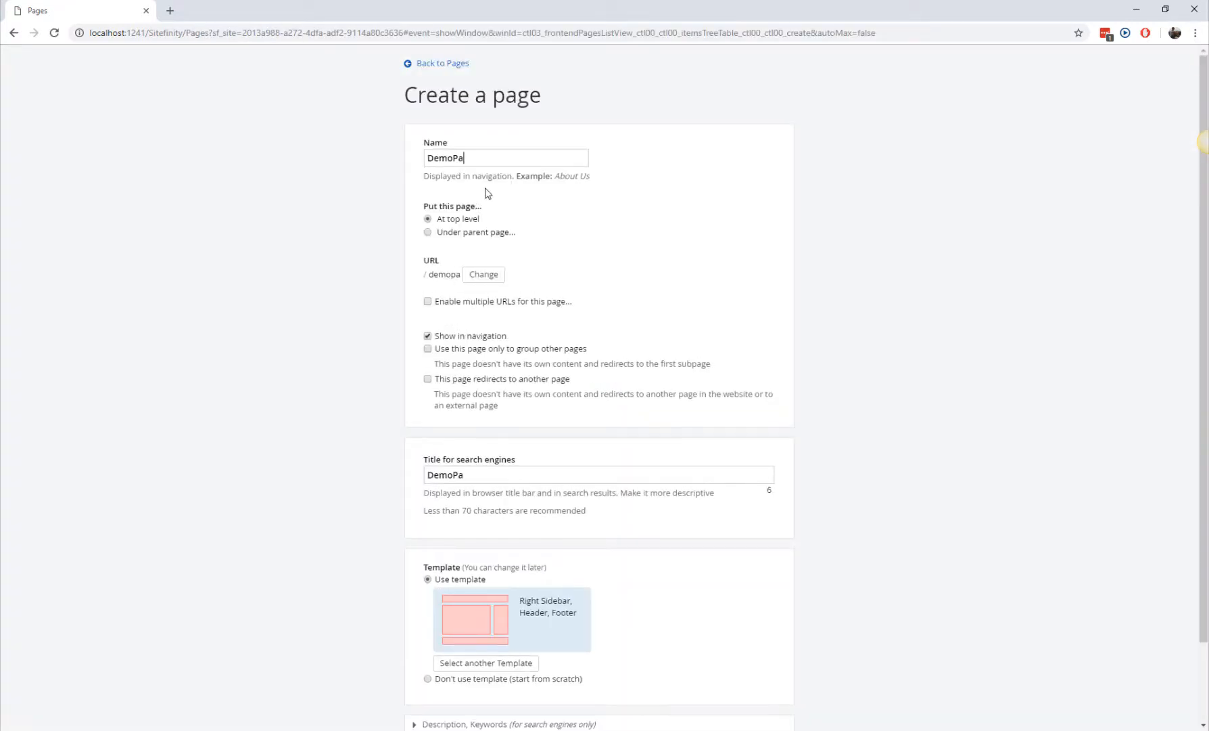
pyautogui.write('ge2')
pyautogui.scroll(-2, 145, 458)
pyautogui.click(465, 697)
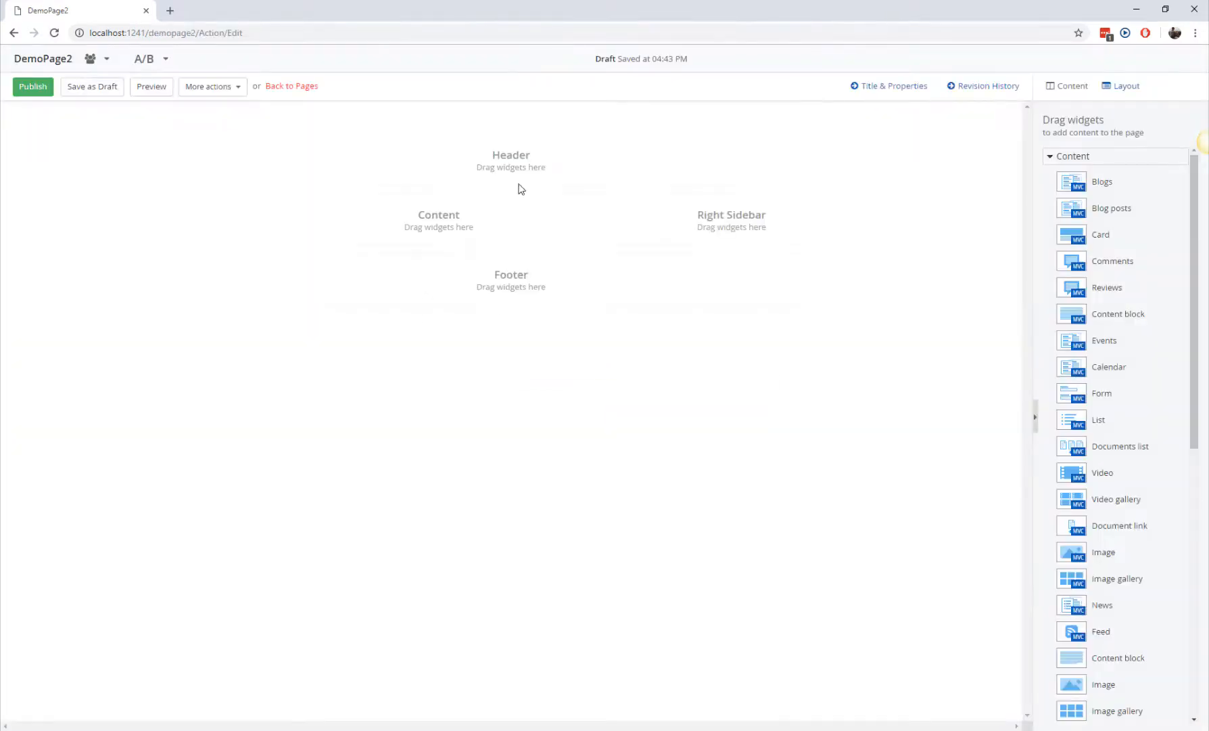
# Add a content block reading "Hello, SiteSync!" in Heading 1 to the Header area of DemoPage2 and publish the page.
pyautogui.moveTo(1072, 313); pyautogui.dragTo(518, 179)
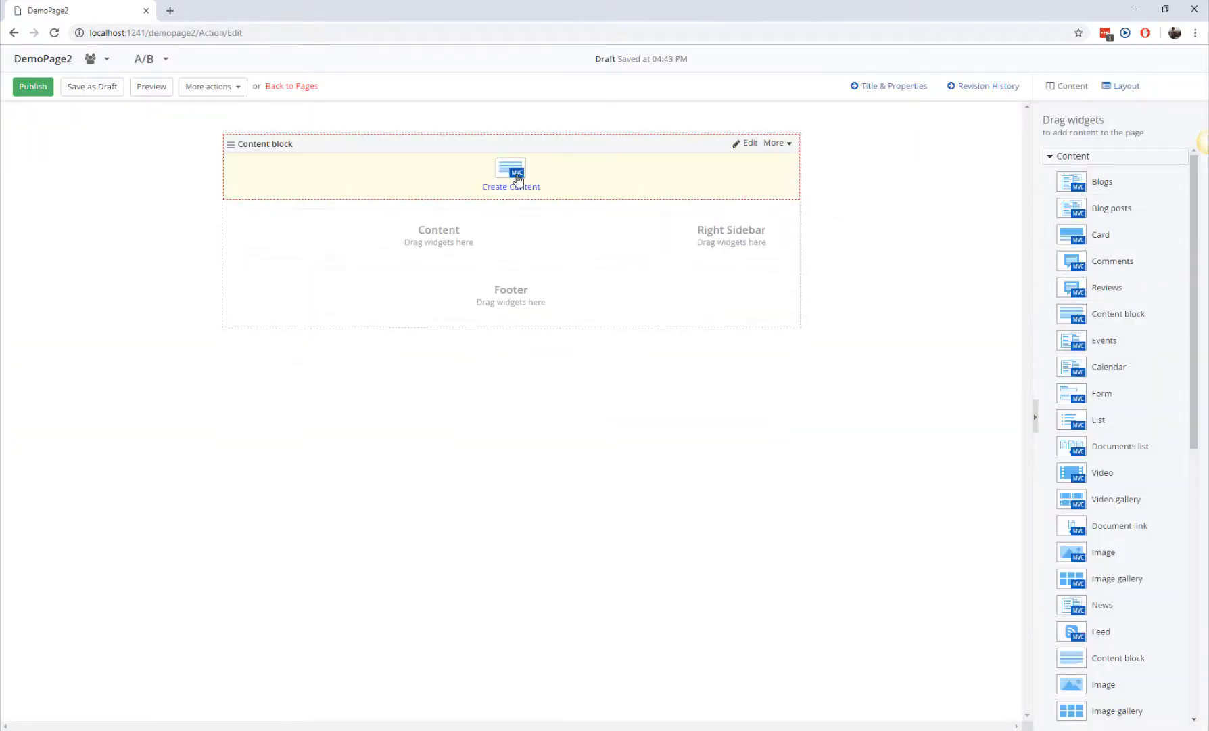
pyautogui.write('Hello, SiteSync!')
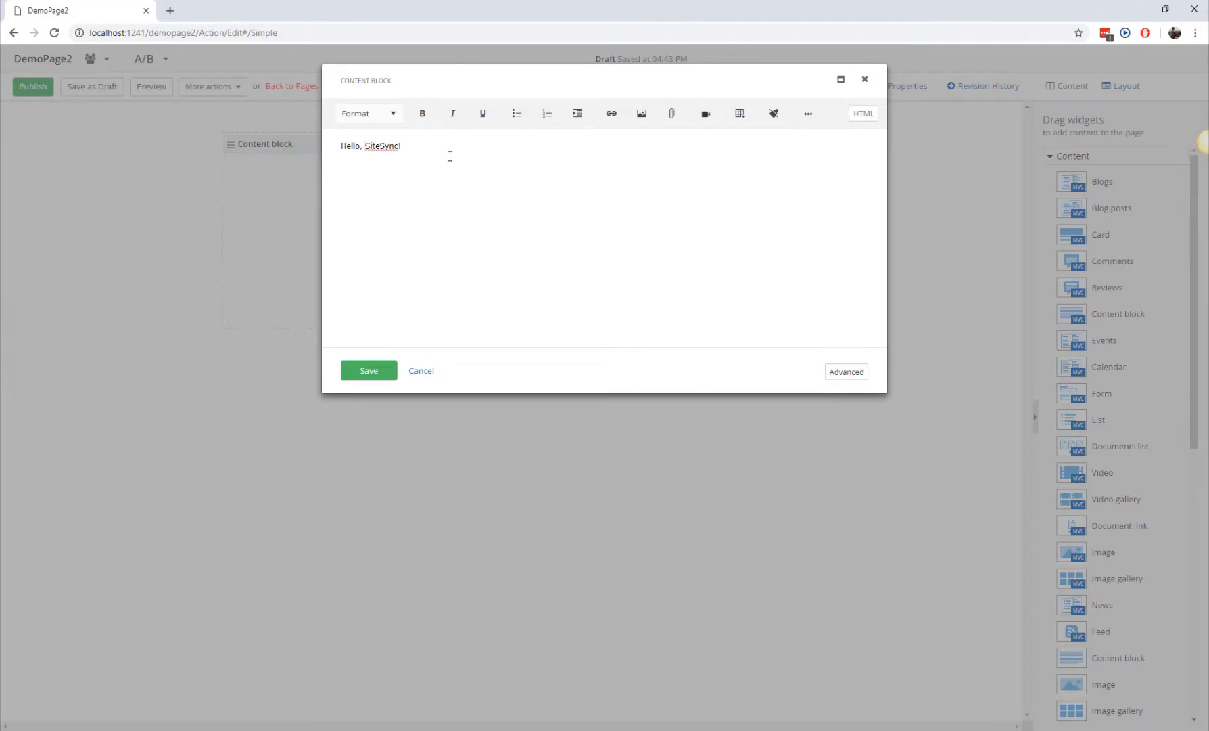
pyautogui.moveTo(449, 154); pyautogui.dragTo(340, 146)
pyautogui.click(367, 115)
pyautogui.click(399, 196)
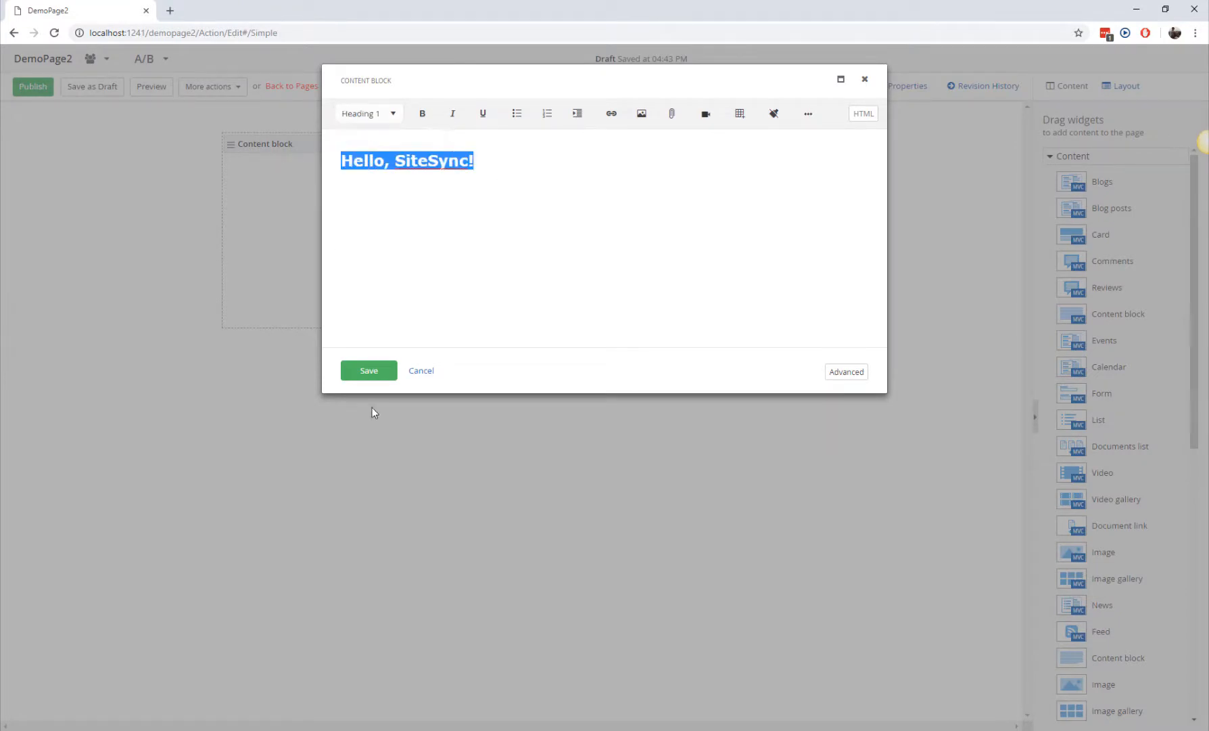
pyautogui.click(369, 370)
pyautogui.click(32, 86)
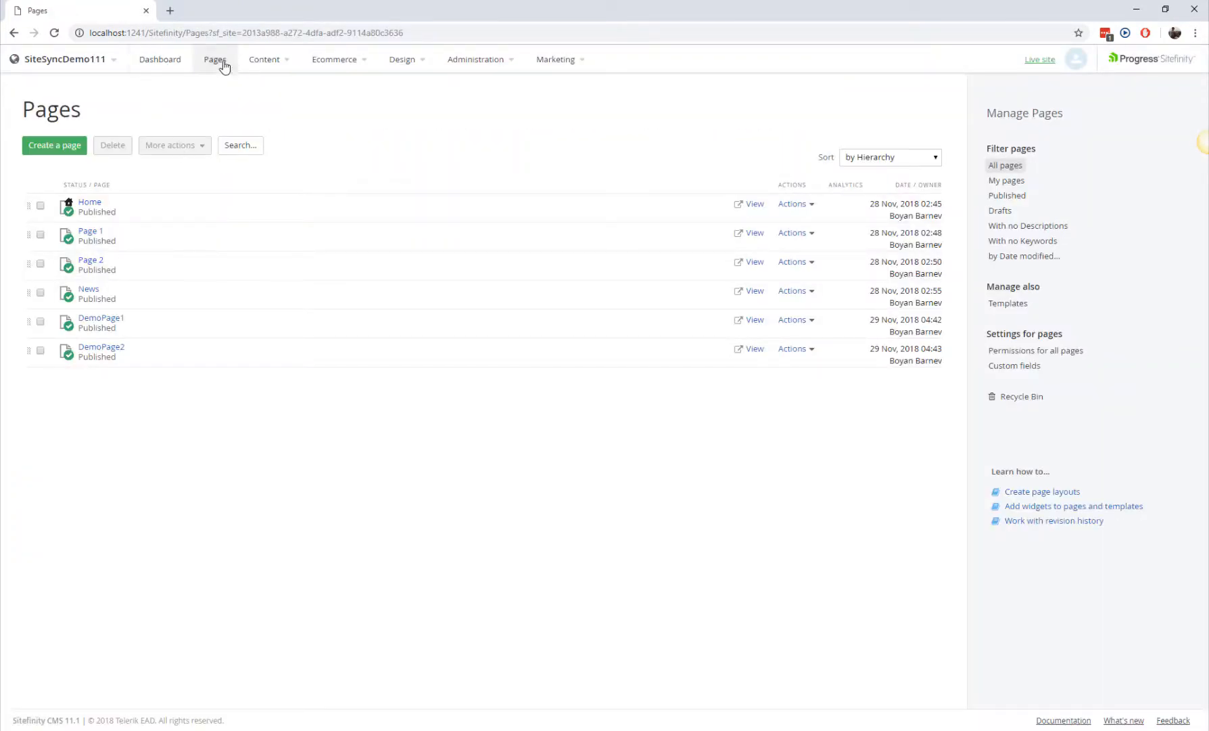
# Create a blog titled "My personal blog" in the site's content.
pyautogui.moveTo(264, 61)
pyautogui.click(262, 119)
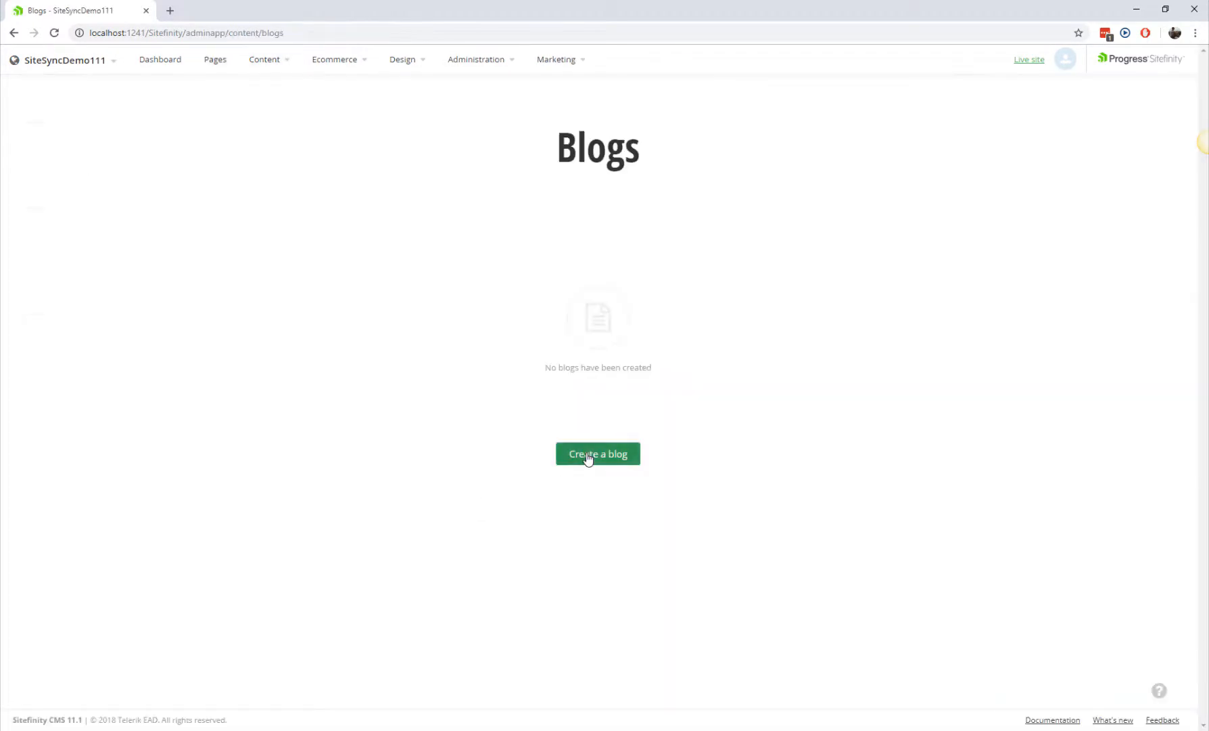
pyautogui.click(590, 457)
pyautogui.write('My per')
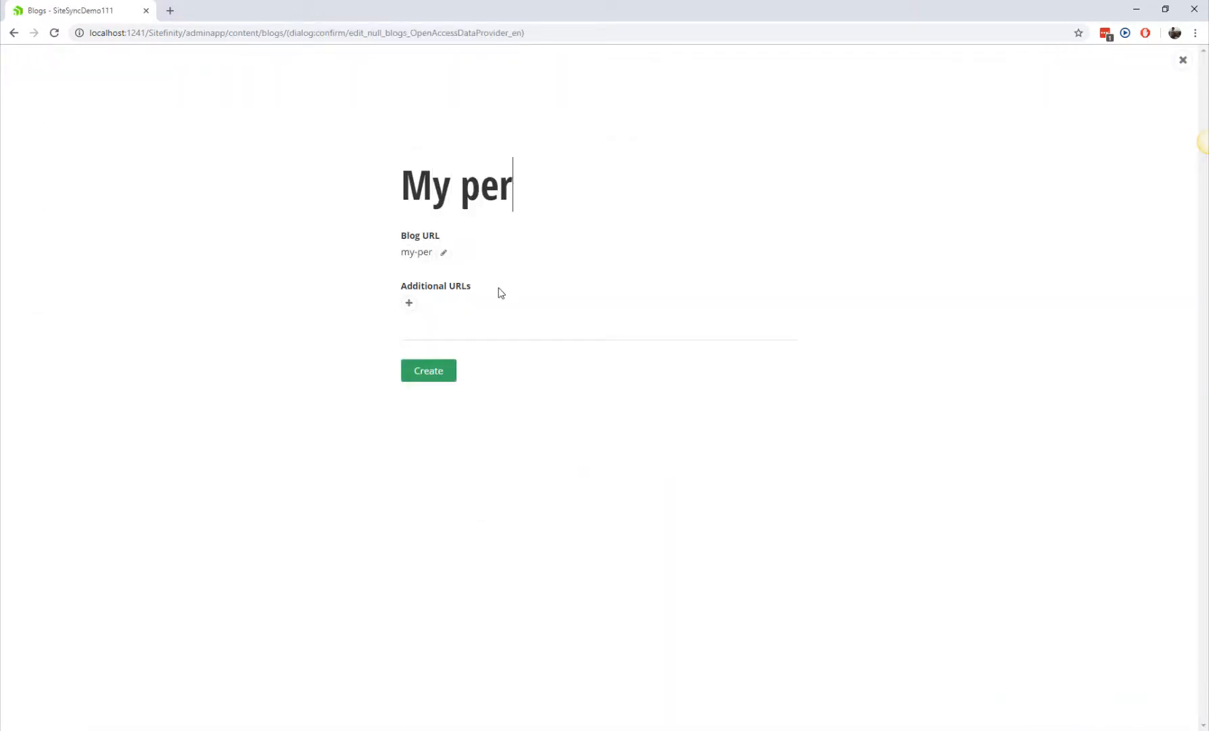
pyautogui.write('sonal blog')
pyautogui.click(428, 373)
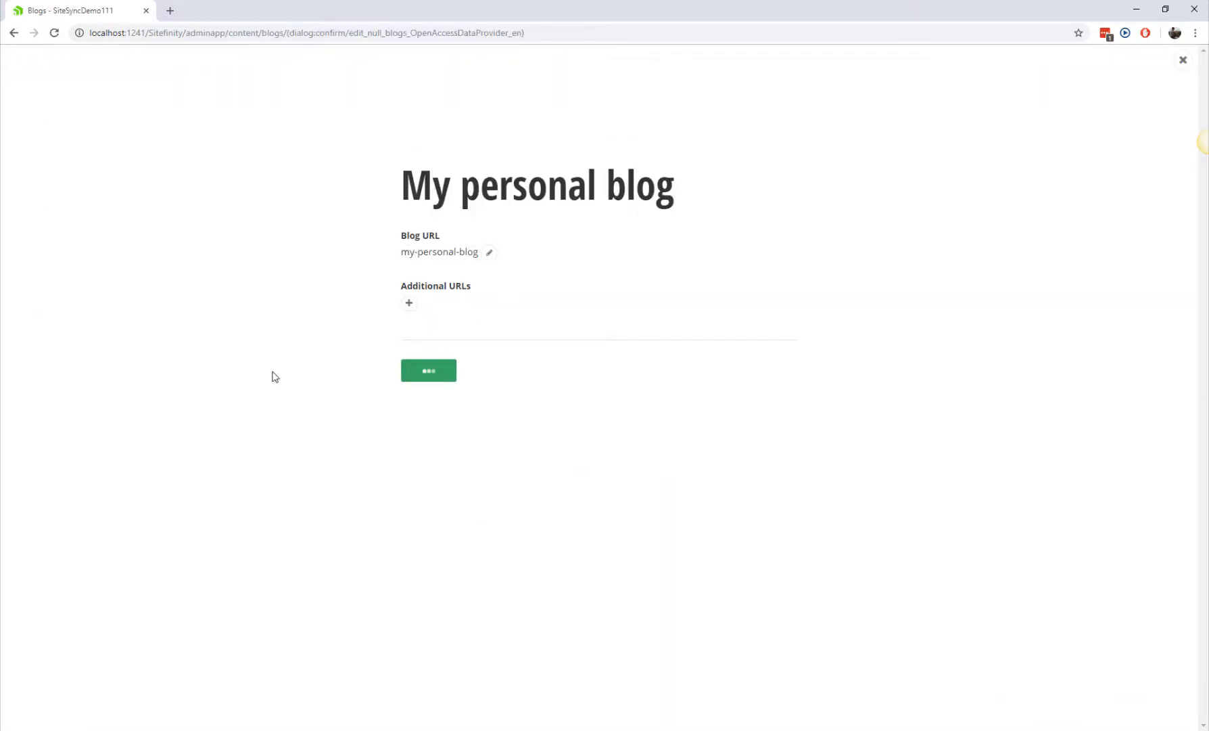
# Create and publish a blog post titled "Post 1" with the content "Life's good!".
pyautogui.click(576, 458)
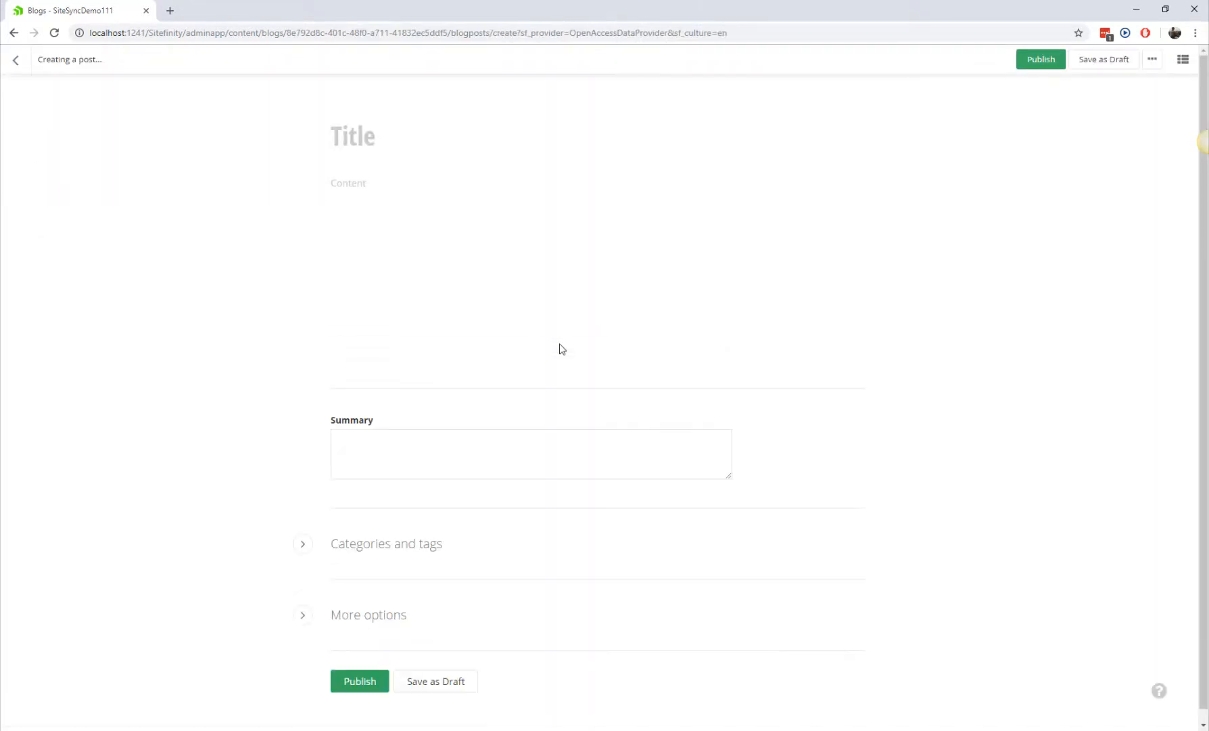
pyautogui.write('Post 1')
pyautogui.click(561, 344)
pyautogui.write("Life's good!")
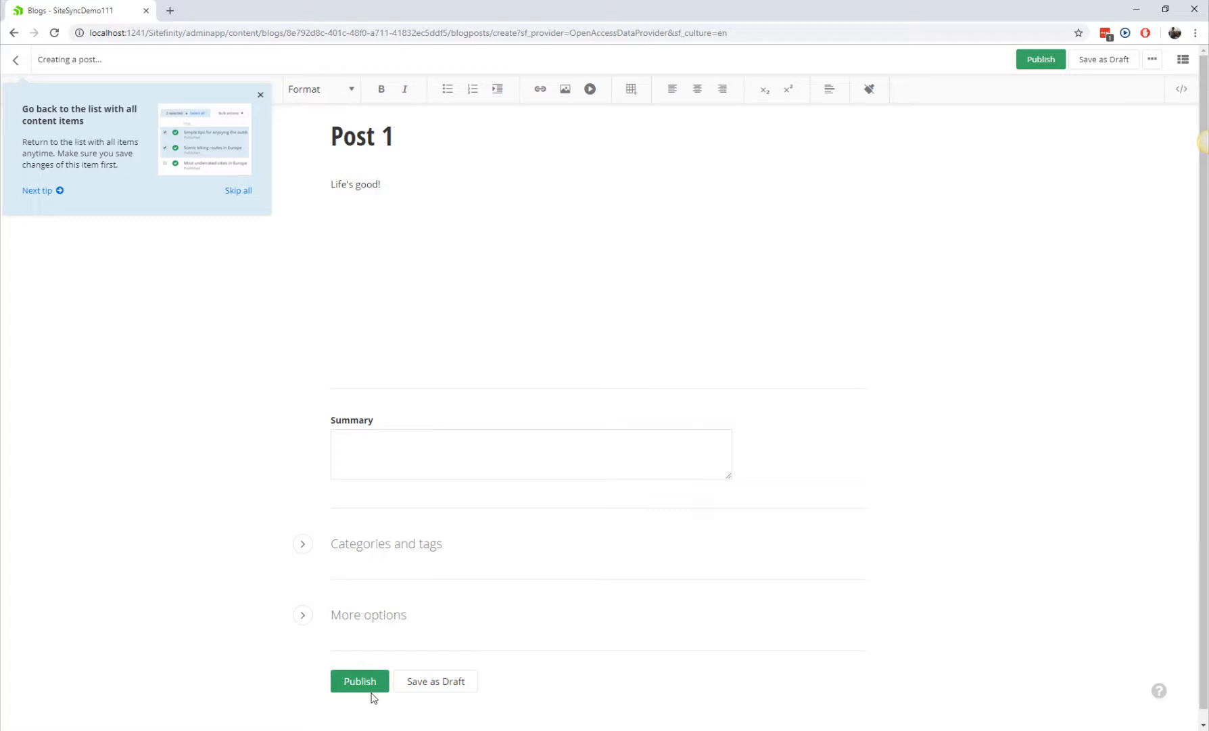
pyautogui.click(372, 689)
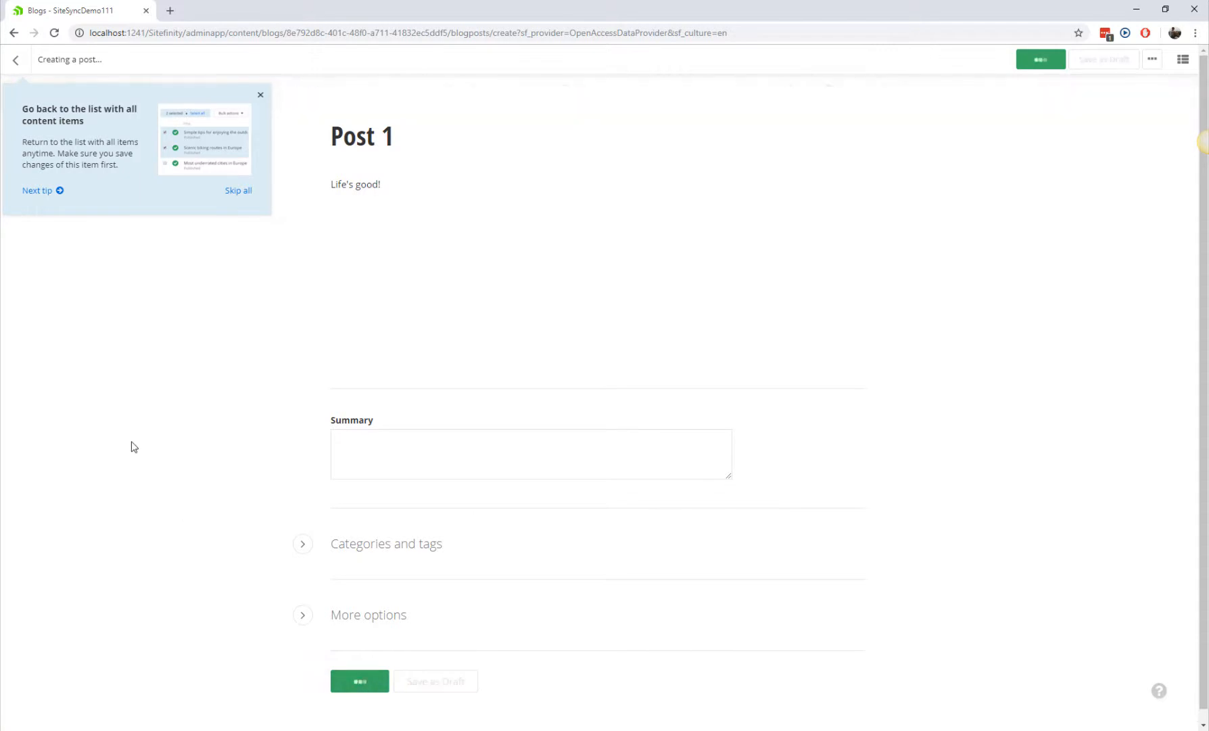
# Create and publish a second blog post titled "Post 2" with the content "Still doing well".
pyautogui.write('Post 2')
pyautogui.click(376, 313)
pyautogui.write('Still doing well')
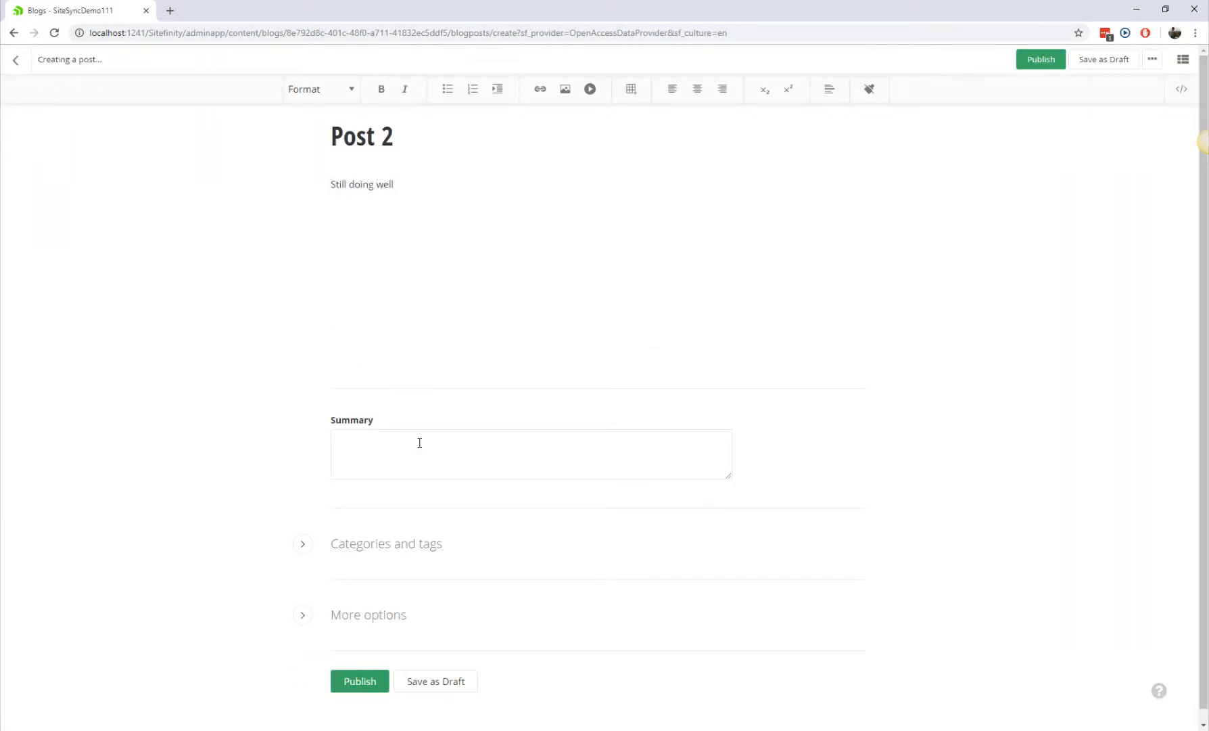
pyautogui.click(359, 681)
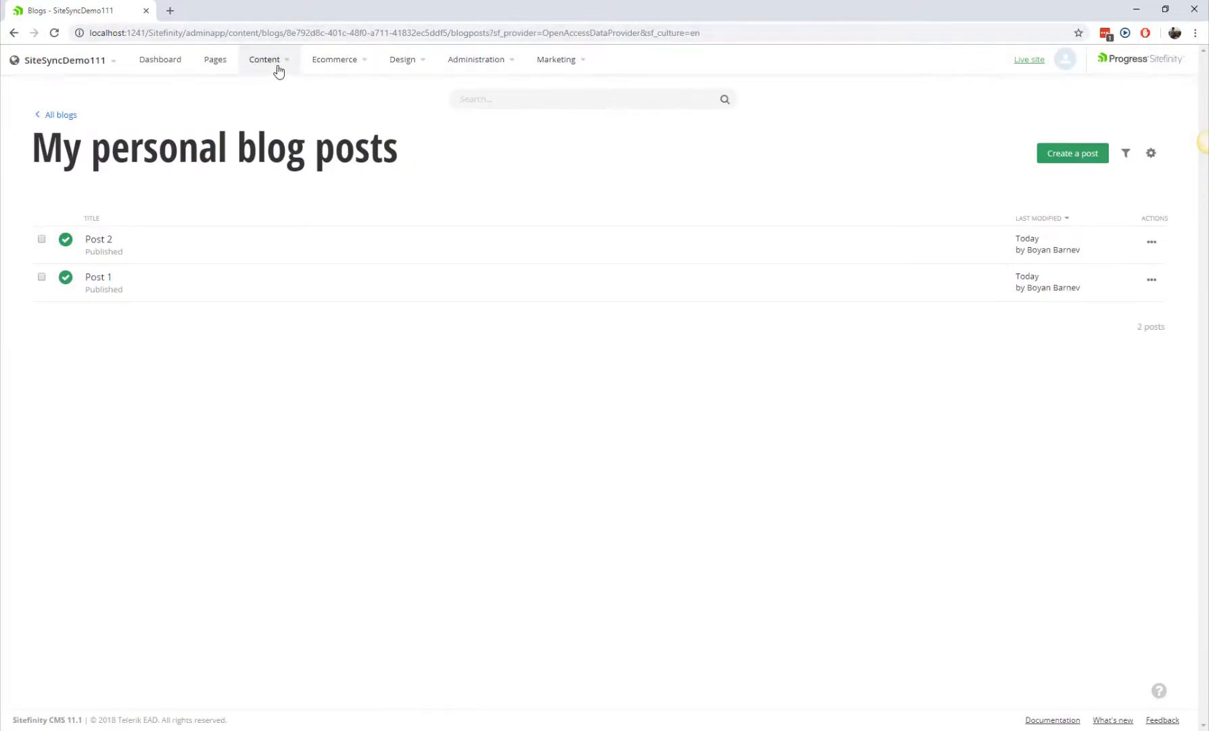
# Start a new news item titled "News item 4".
pyautogui.click(274, 65)
pyautogui.click(274, 102)
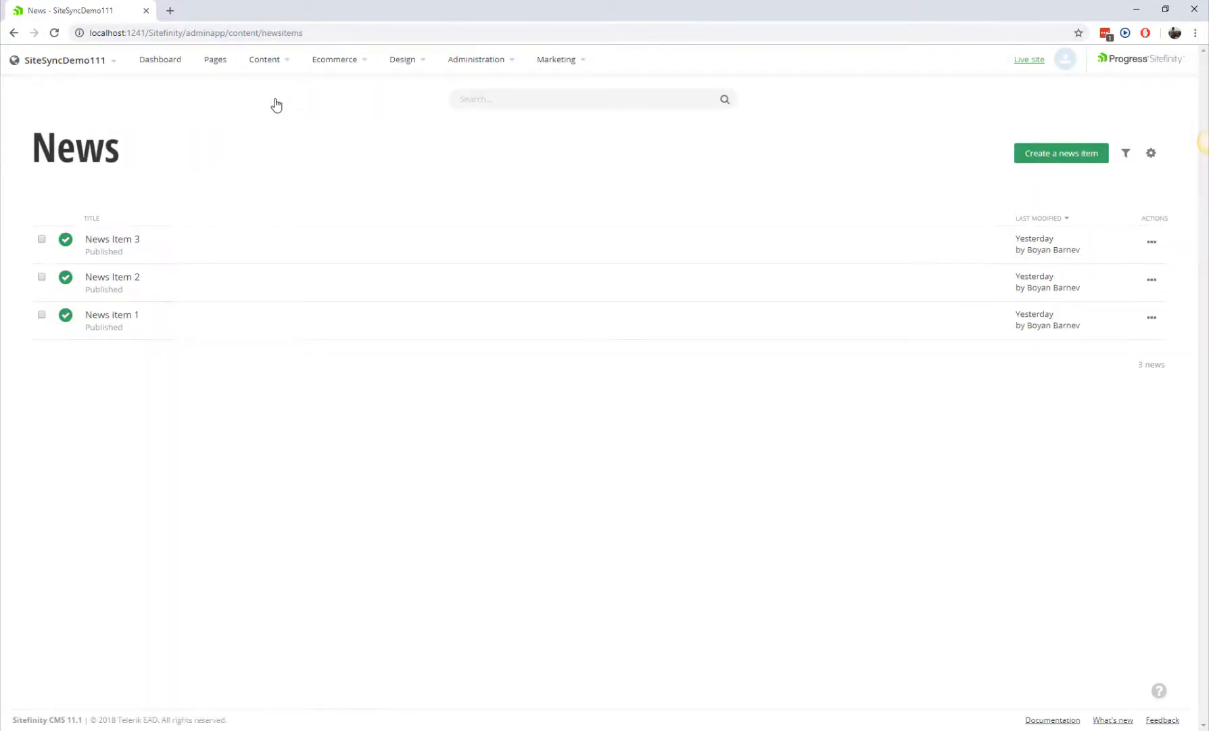
pyautogui.click(1055, 156)
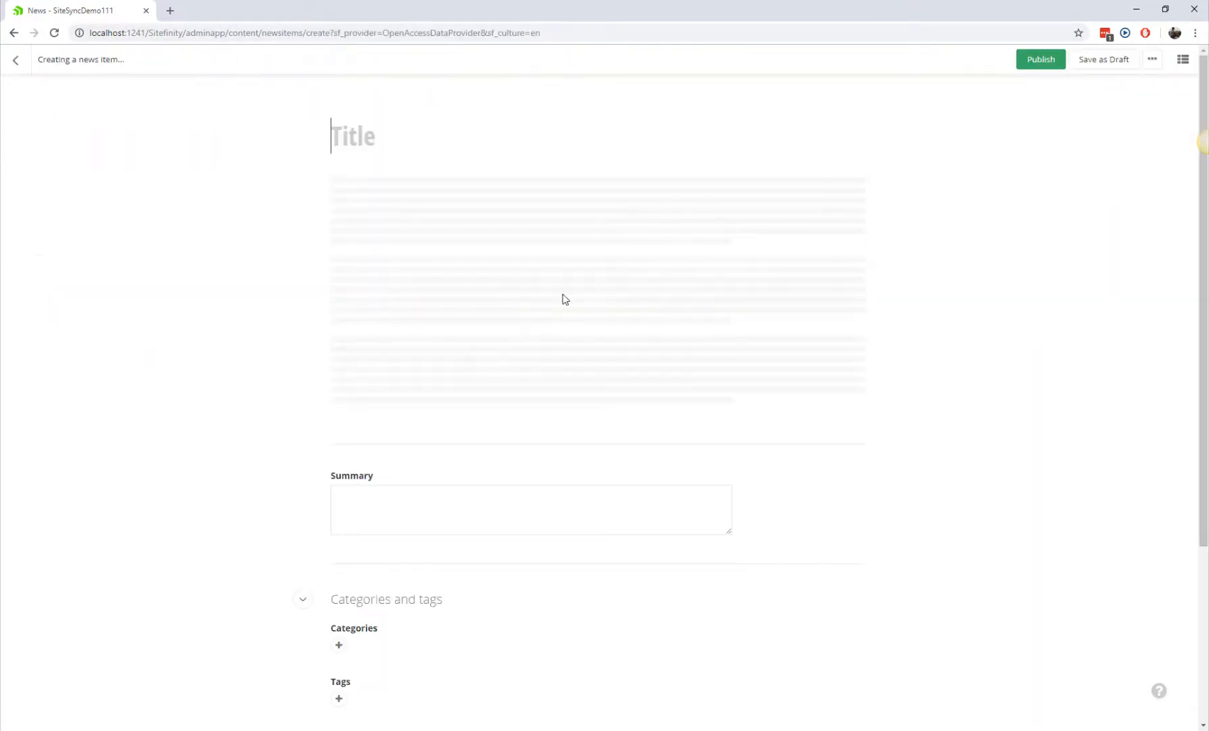
pyautogui.write('News item 4')
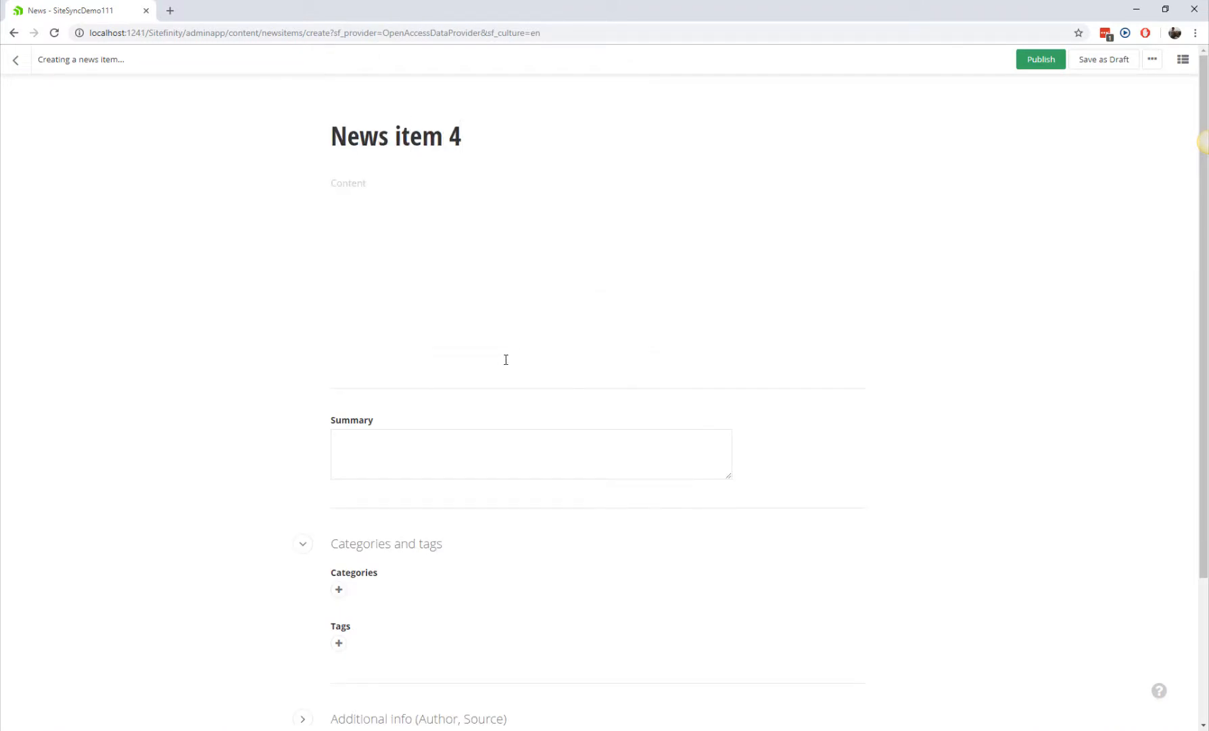
# Create a top-level category named TV from the news item's categories and assign it to the item.
pyautogui.click(340, 592)
pyautogui.scroll(-3, 354, 615)
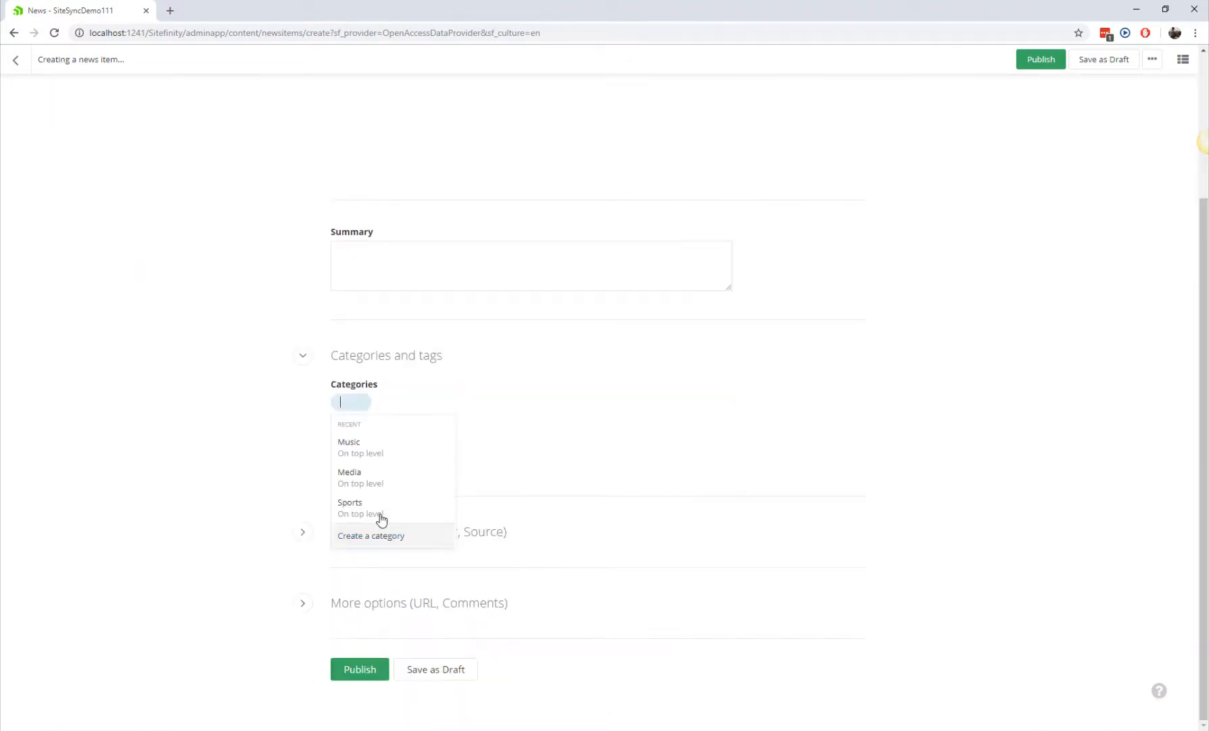
pyautogui.click(381, 538)
pyautogui.write('TV')
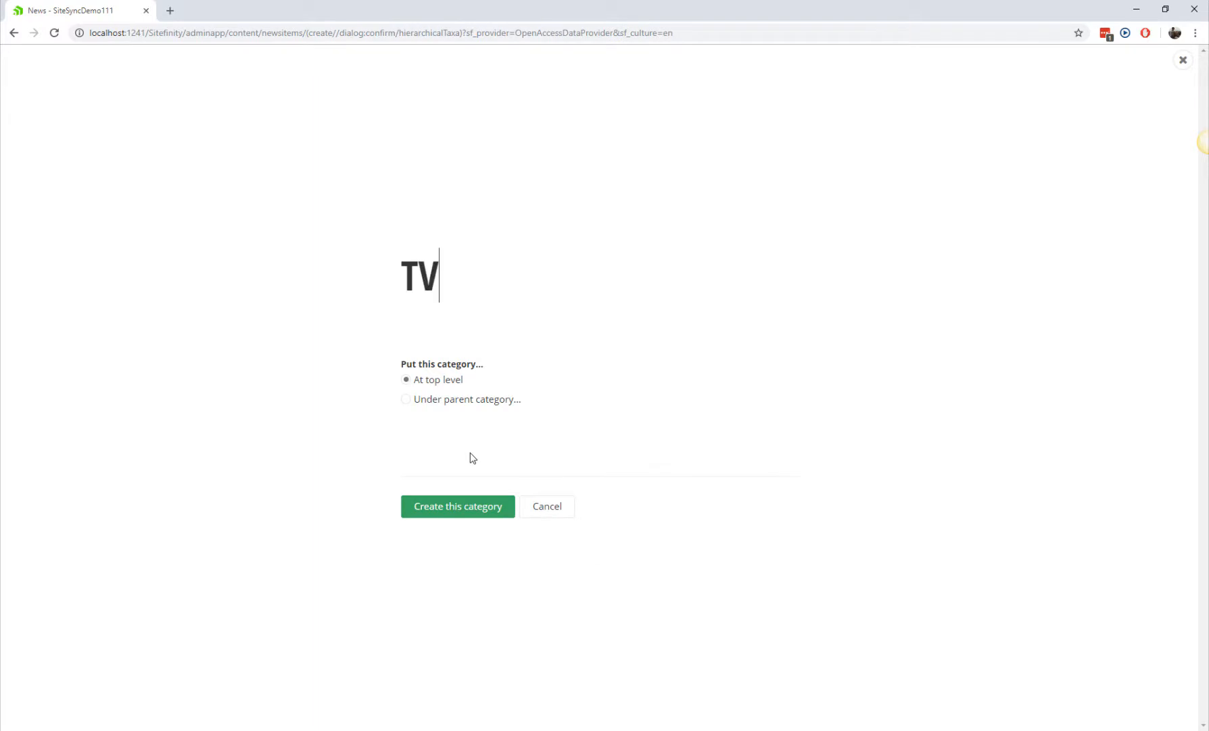
pyautogui.click(470, 511)
# Enter "ABCDEF" as the content of News item 4 and publish it.
pyautogui.click(472, 294)
pyautogui.write('ABCDEF')
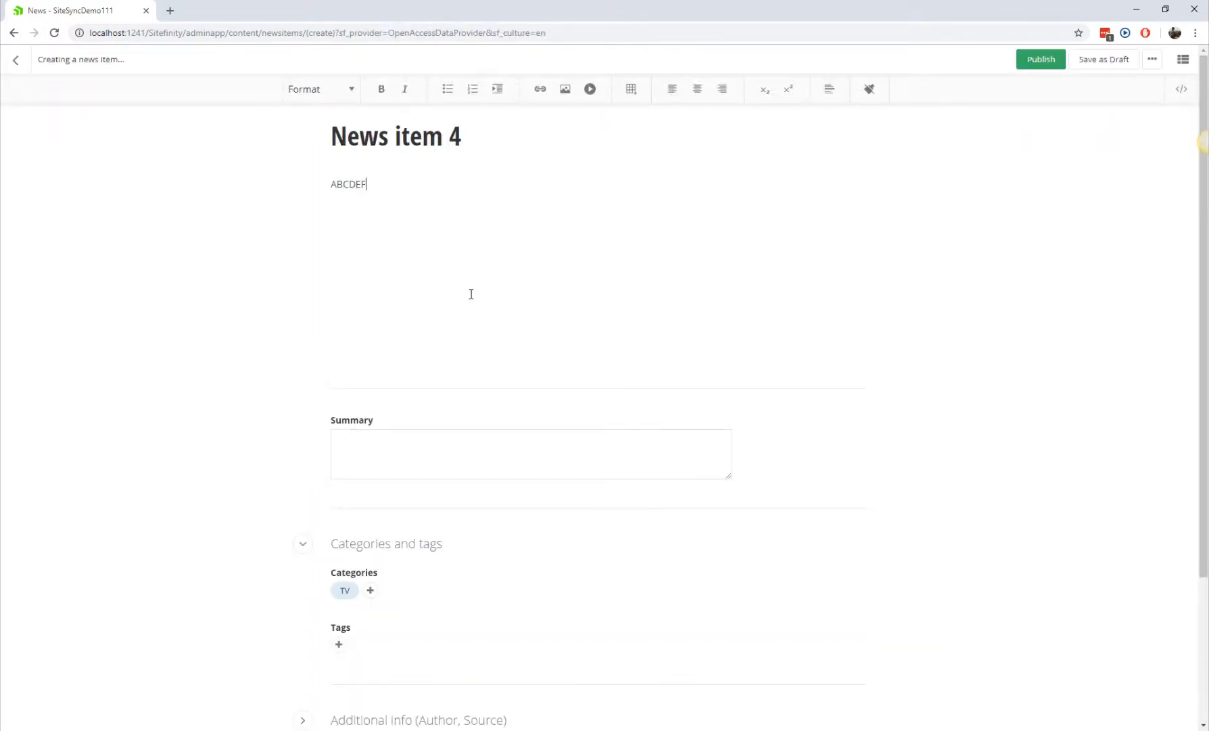
pyautogui.scroll(-3, 477, 291)
pyautogui.click(385, 674)
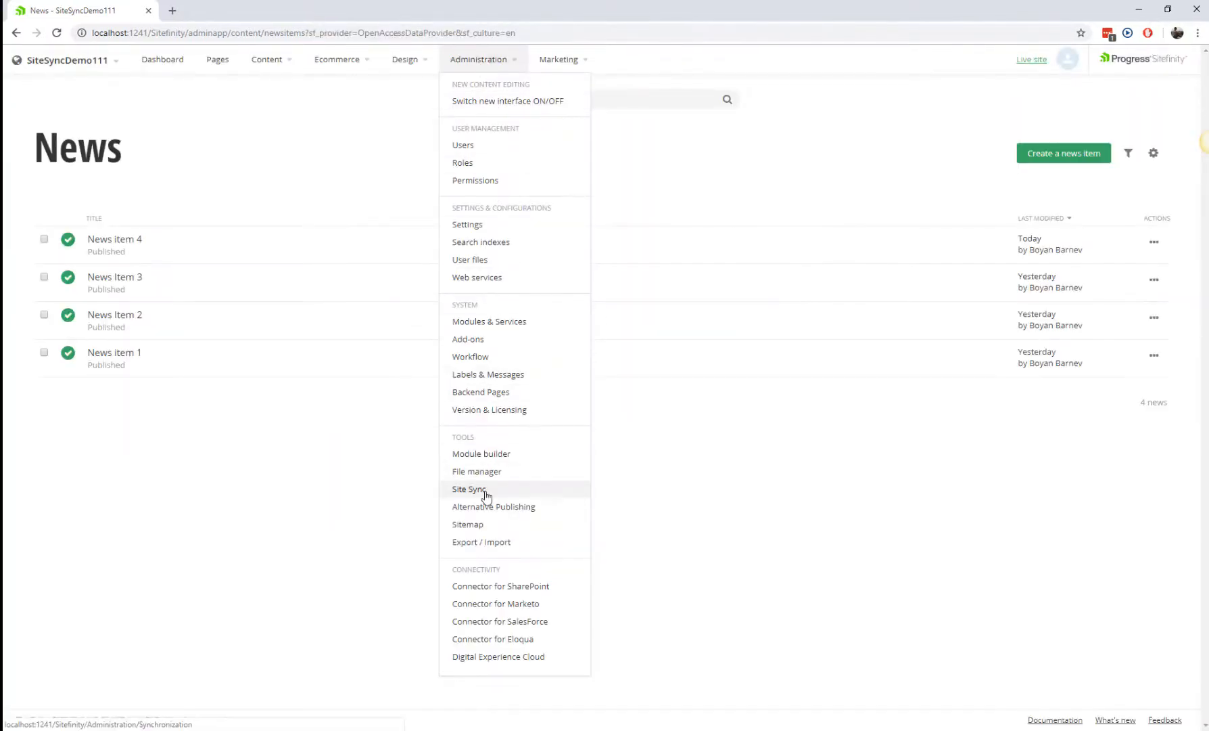
# Open SiteSyncDemo111 in Site Sync, then select and clear all content types in the list of what to sync.
pyautogui.click(485, 494)
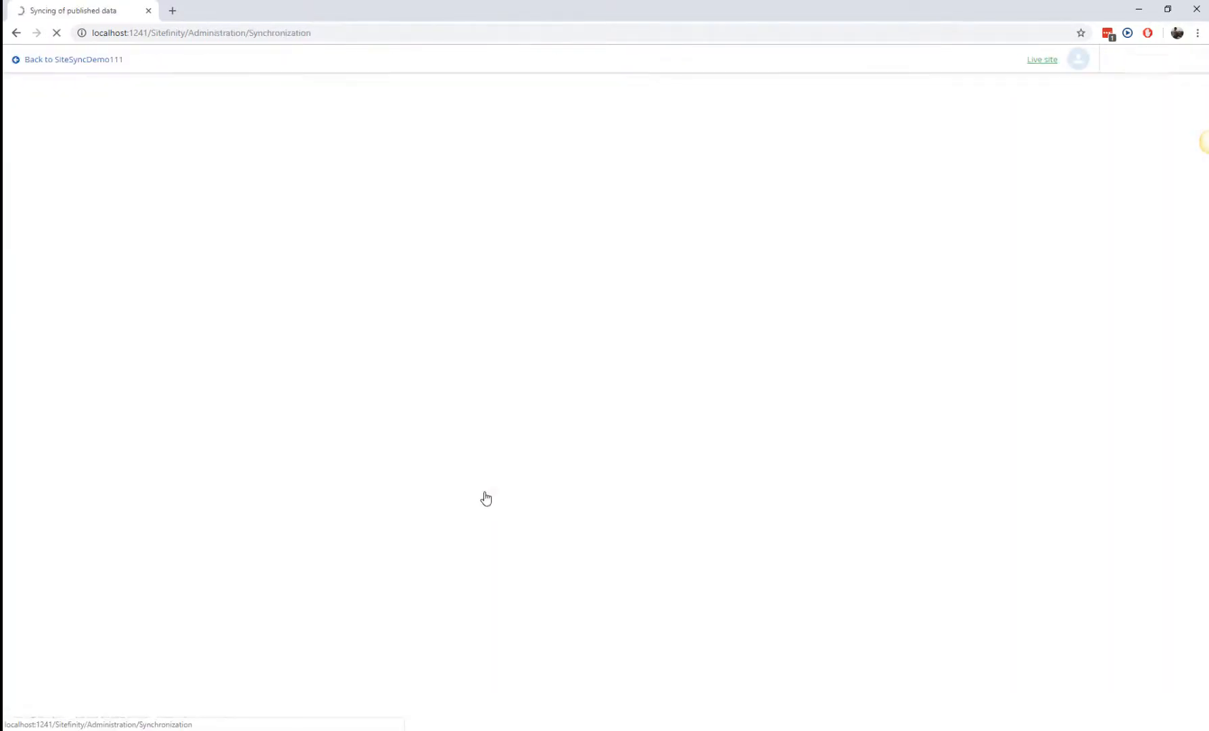
pyautogui.click(103, 241)
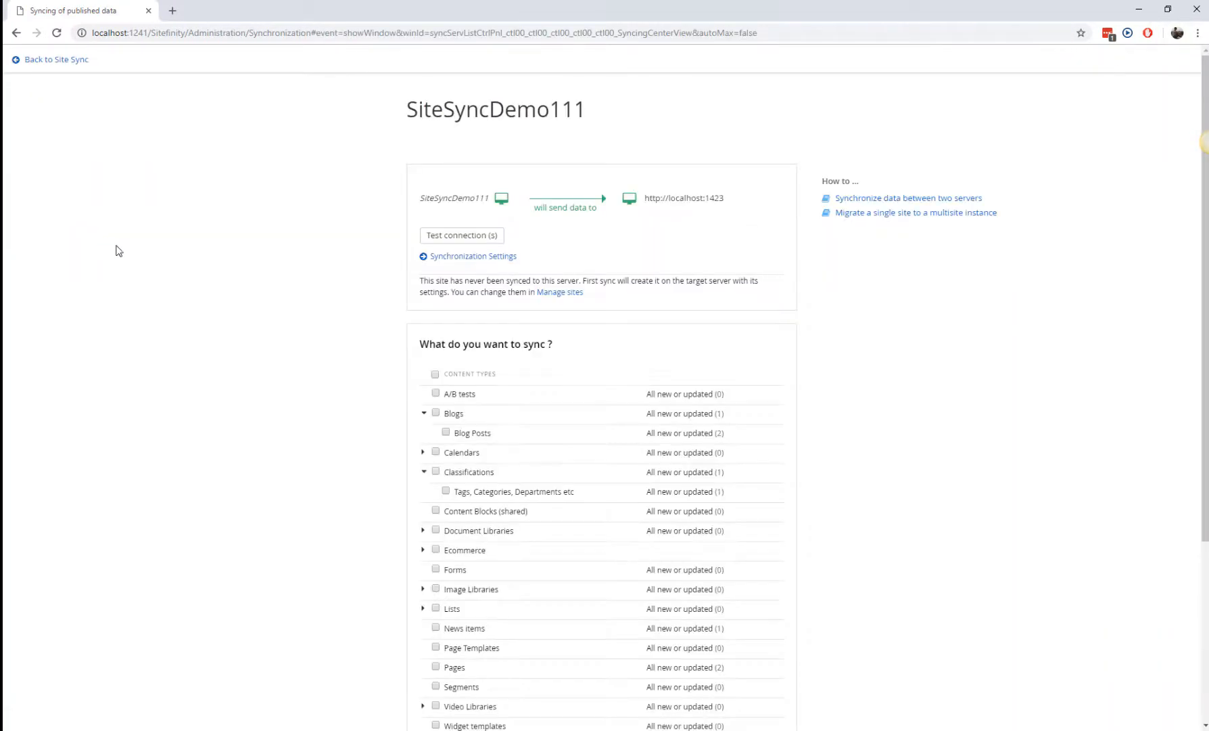
pyautogui.scroll(-4, 222, 418)
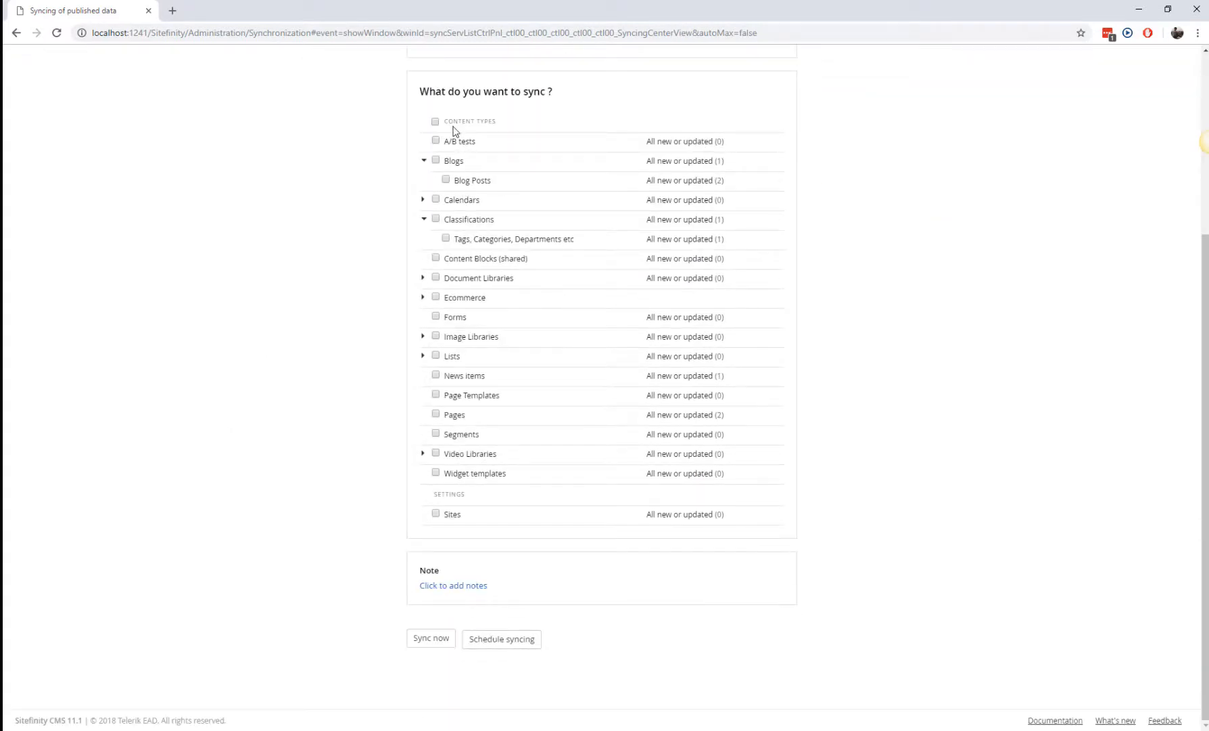
pyautogui.click(436, 120)
pyautogui.click(436, 121)
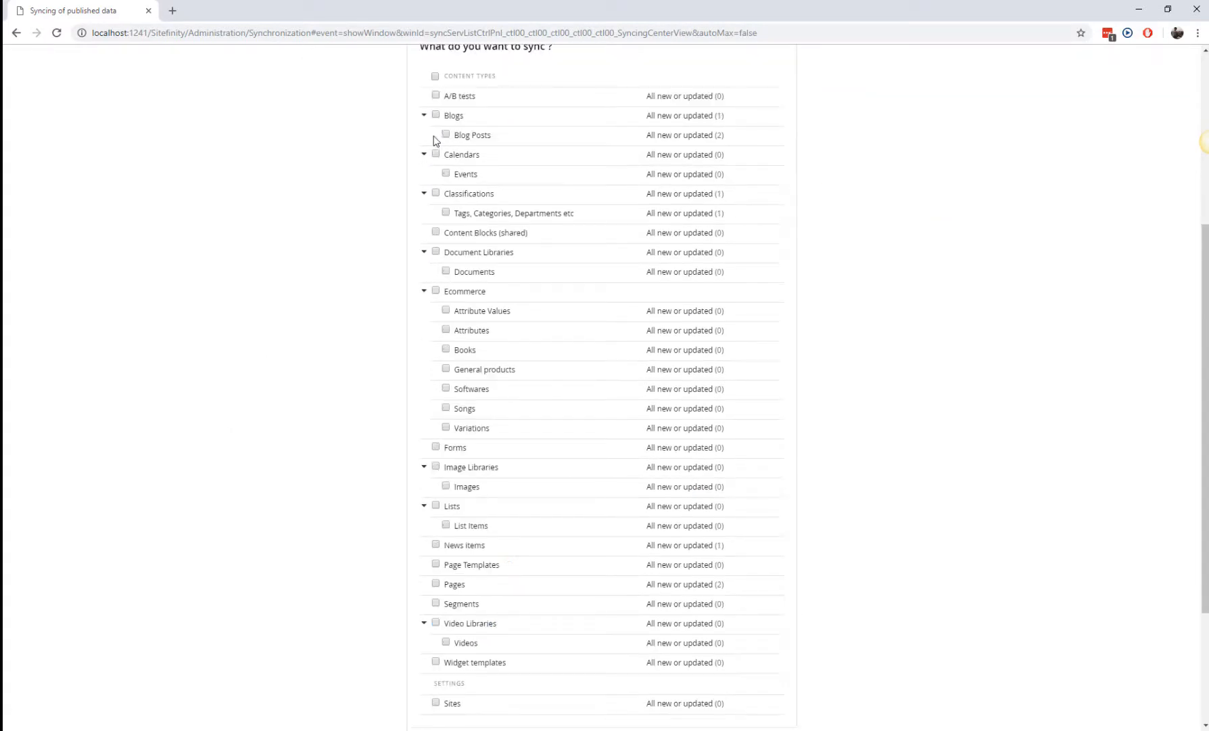
# Select Blogs, Blog Posts, News items and Pages as the content types to sync.
pyautogui.click(436, 116)
pyautogui.click(447, 135)
pyautogui.scroll(-2, 398, 339)
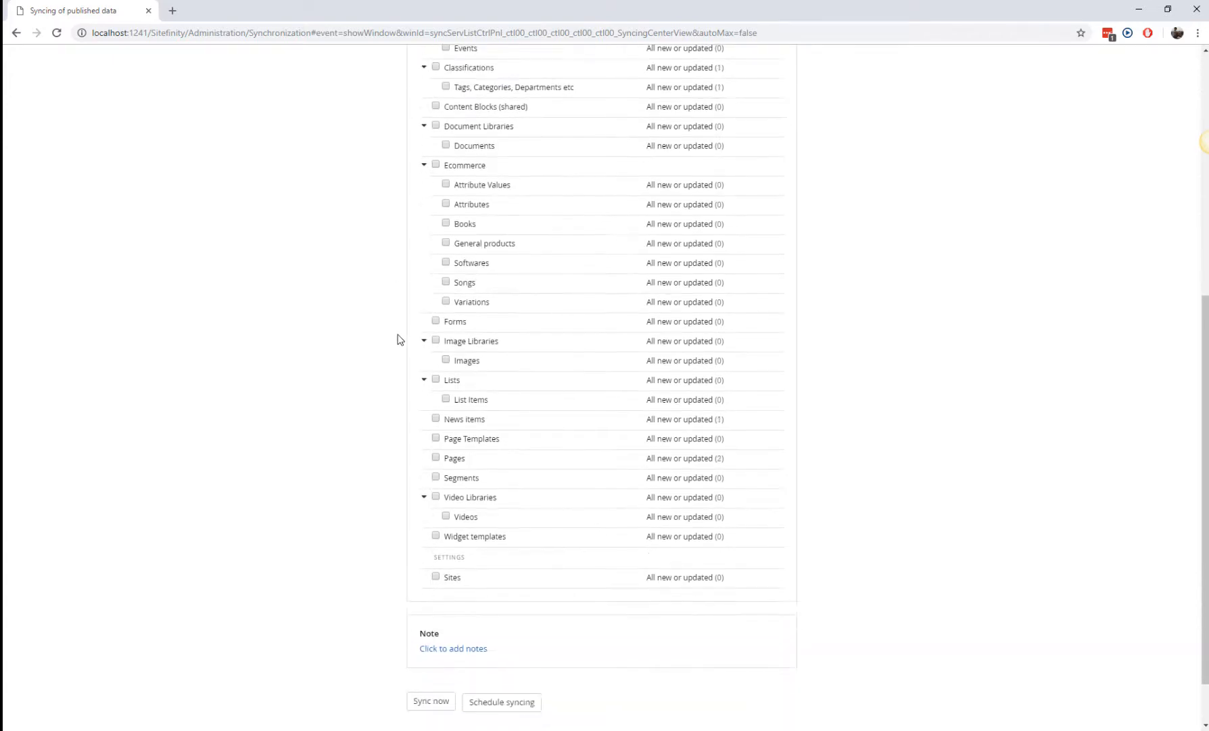
pyautogui.click(436, 419)
pyautogui.click(436, 458)
pyautogui.scroll(2, 796, 548)
# Restrict the news items sync to selected items only, filtered by the categories Media, Music, Sports and TV.
pyautogui.click(762, 584)
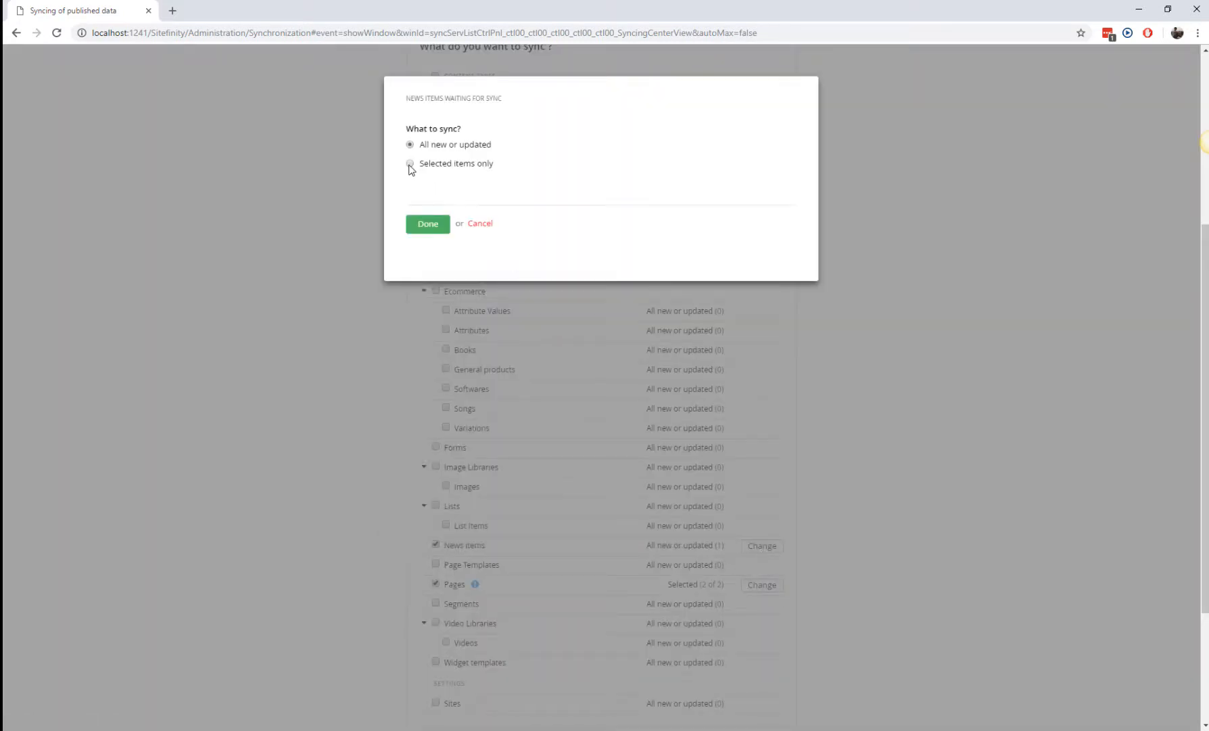
pyautogui.click(410, 163)
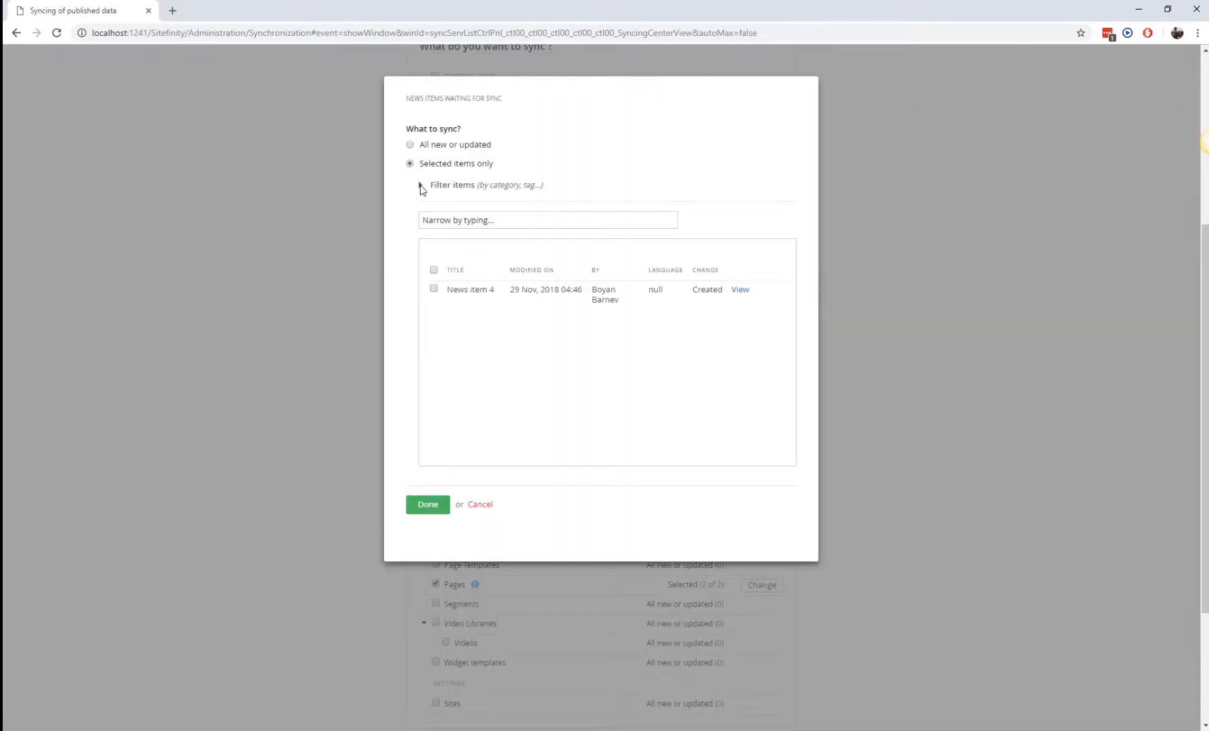
pyautogui.click(421, 187)
pyautogui.click(435, 199)
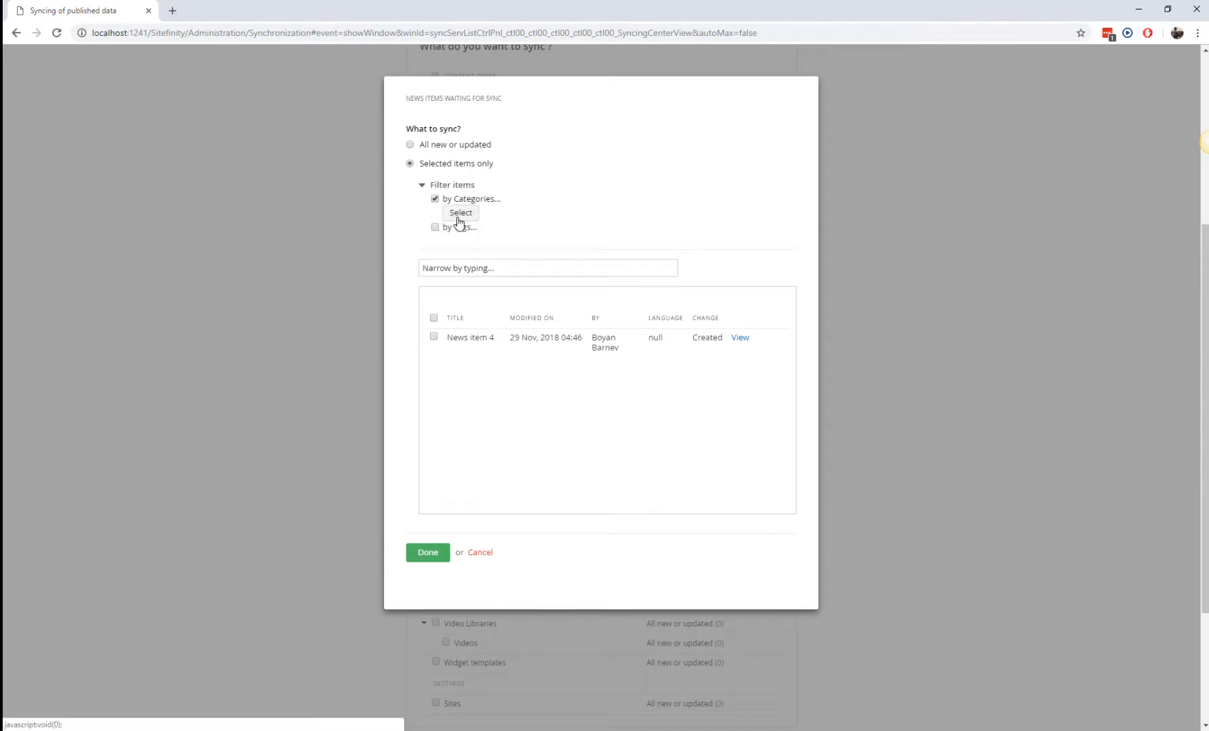
pyautogui.click(459, 220)
pyautogui.click(429, 167)
pyautogui.click(429, 182)
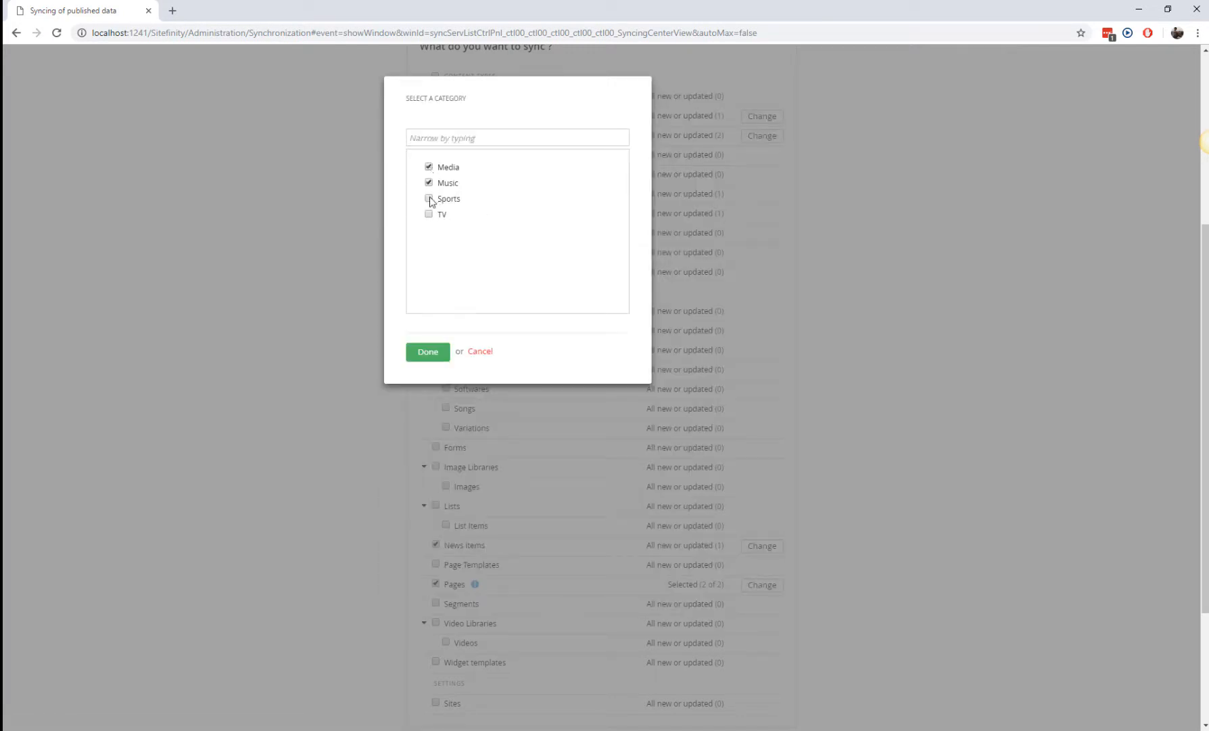
pyautogui.click(428, 199)
pyautogui.click(429, 214)
pyautogui.click(427, 353)
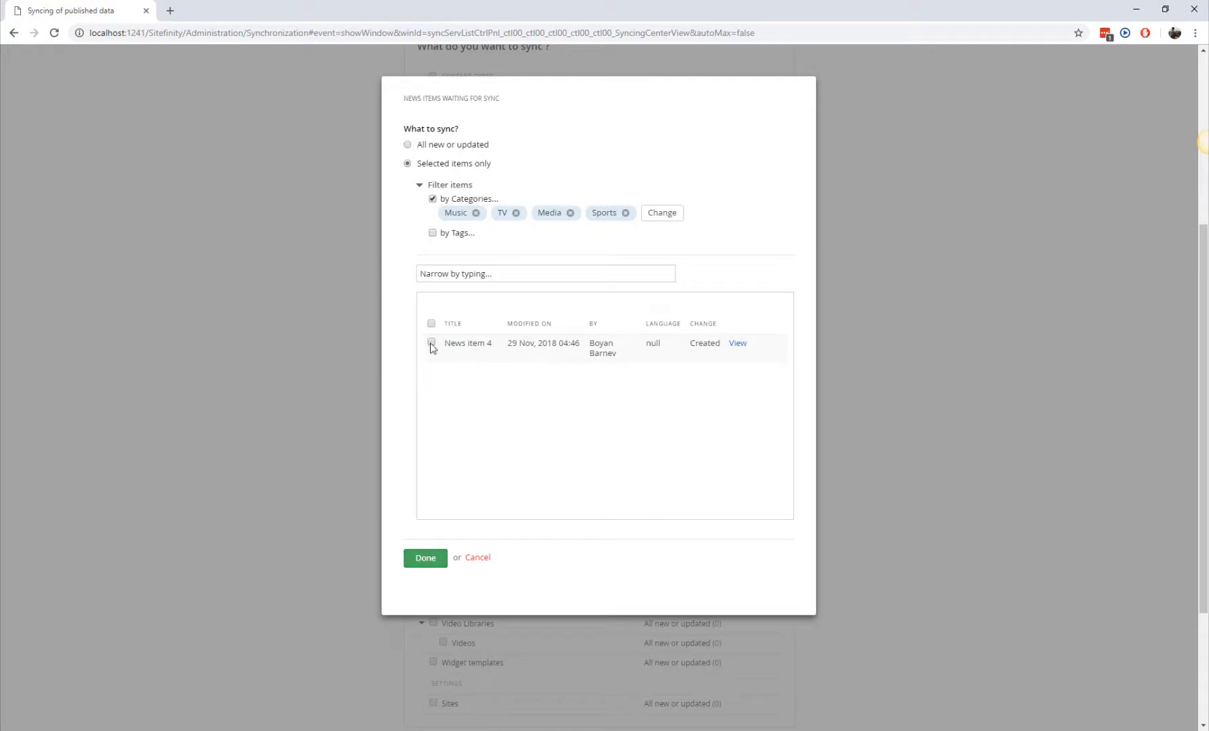
# Choose News item 4 for syncing and run the synchronization immediately, including related items.
pyautogui.click(431, 343)
pyautogui.click(420, 559)
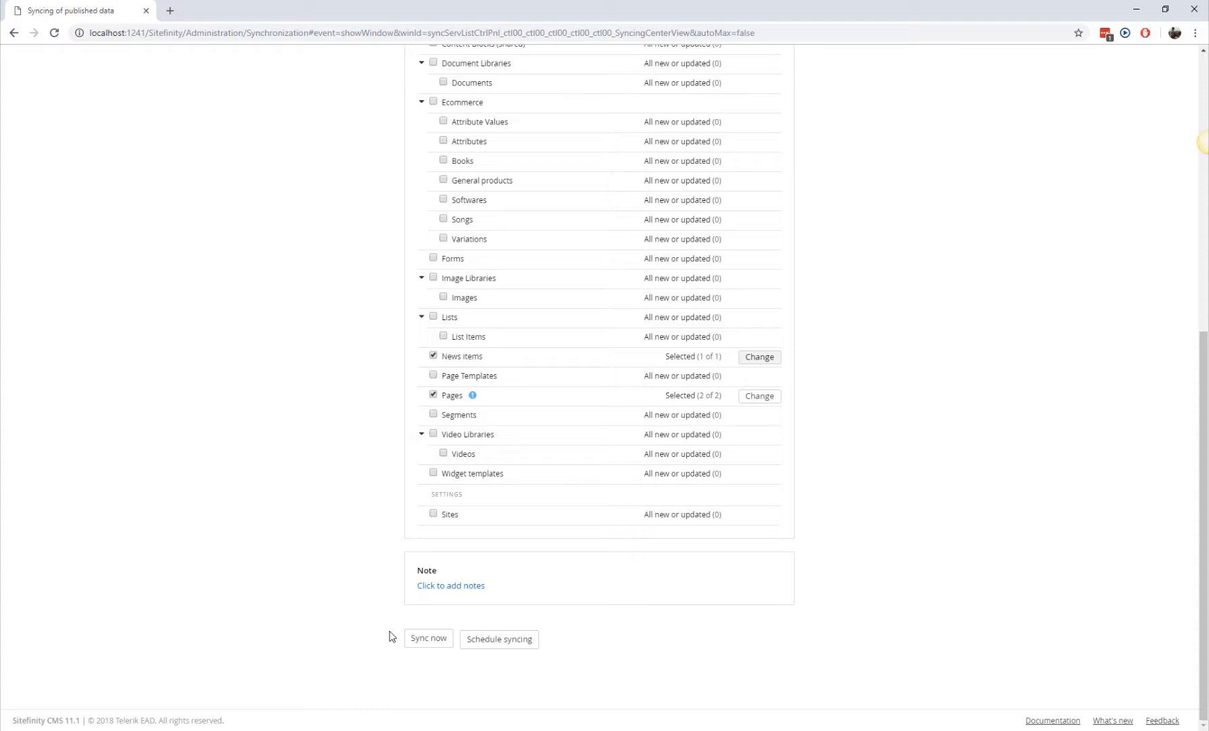
pyautogui.click(427, 639)
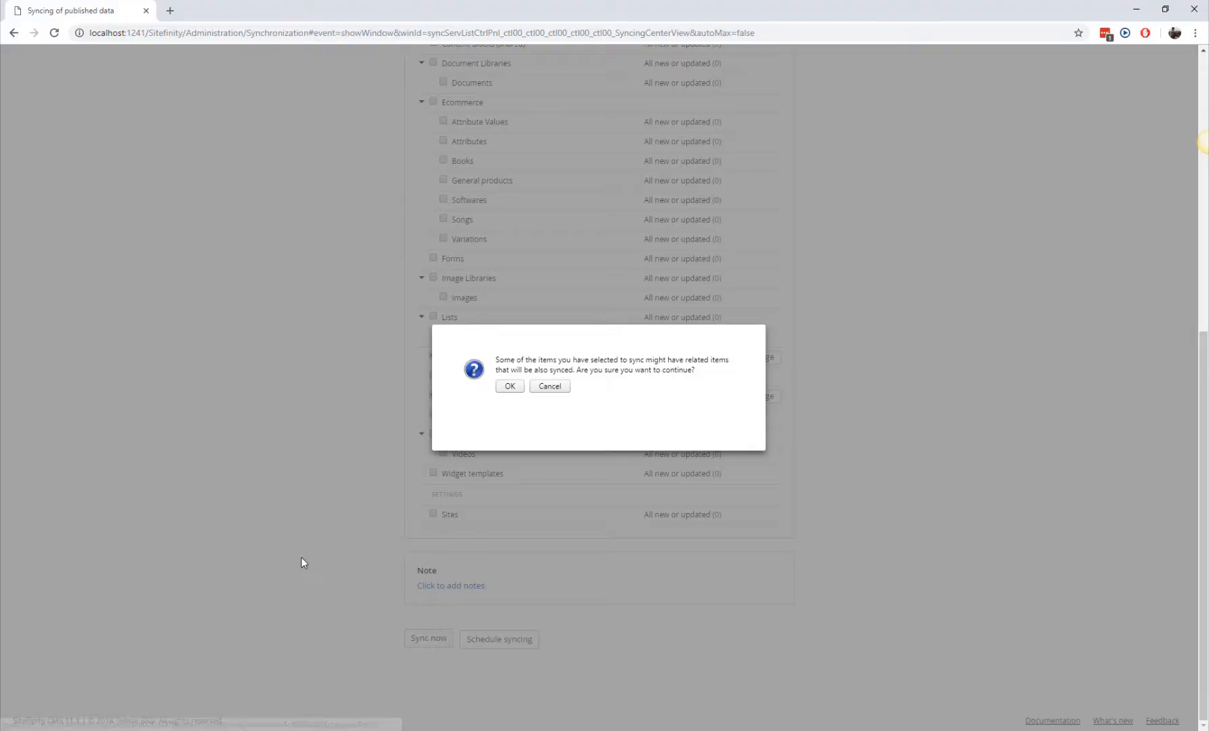
pyautogui.click(509, 386)
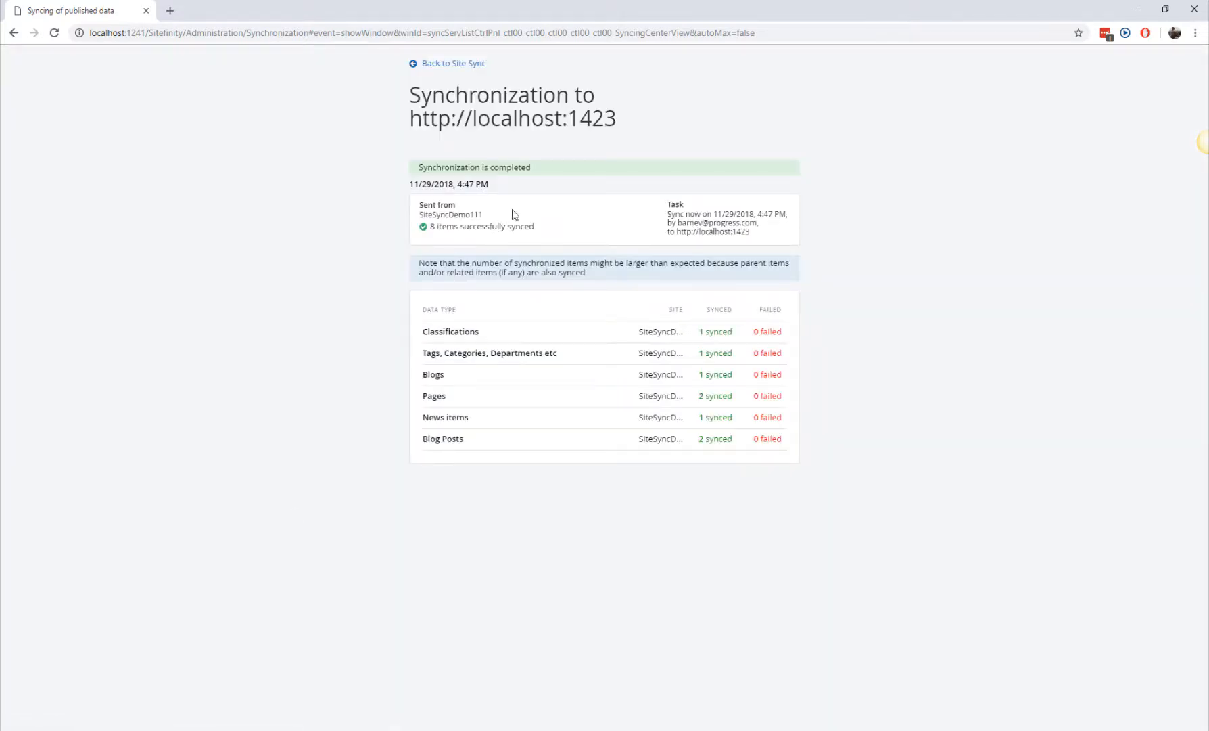
# Review the synchronization results, including the synced item details for Classifications and for Tags, Categories, Departments etc.
pyautogui.moveTo(543, 170); pyautogui.dragTo(343, 167)
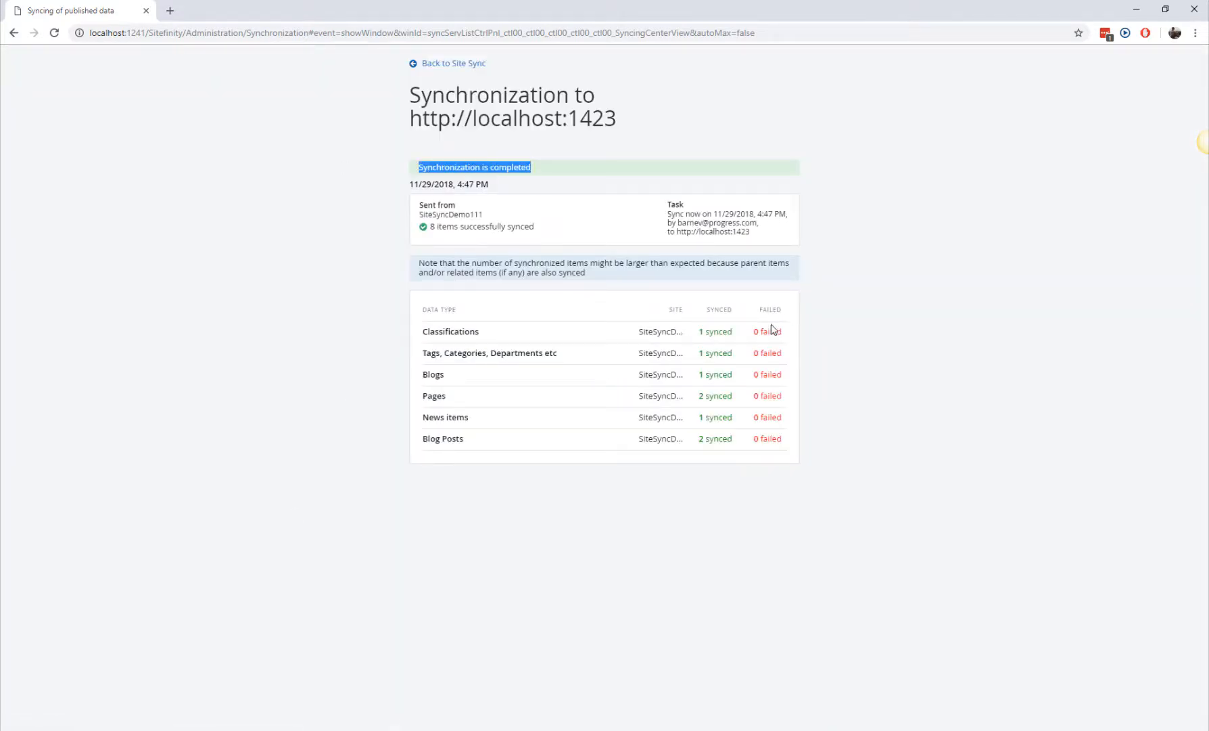
pyautogui.click(715, 332)
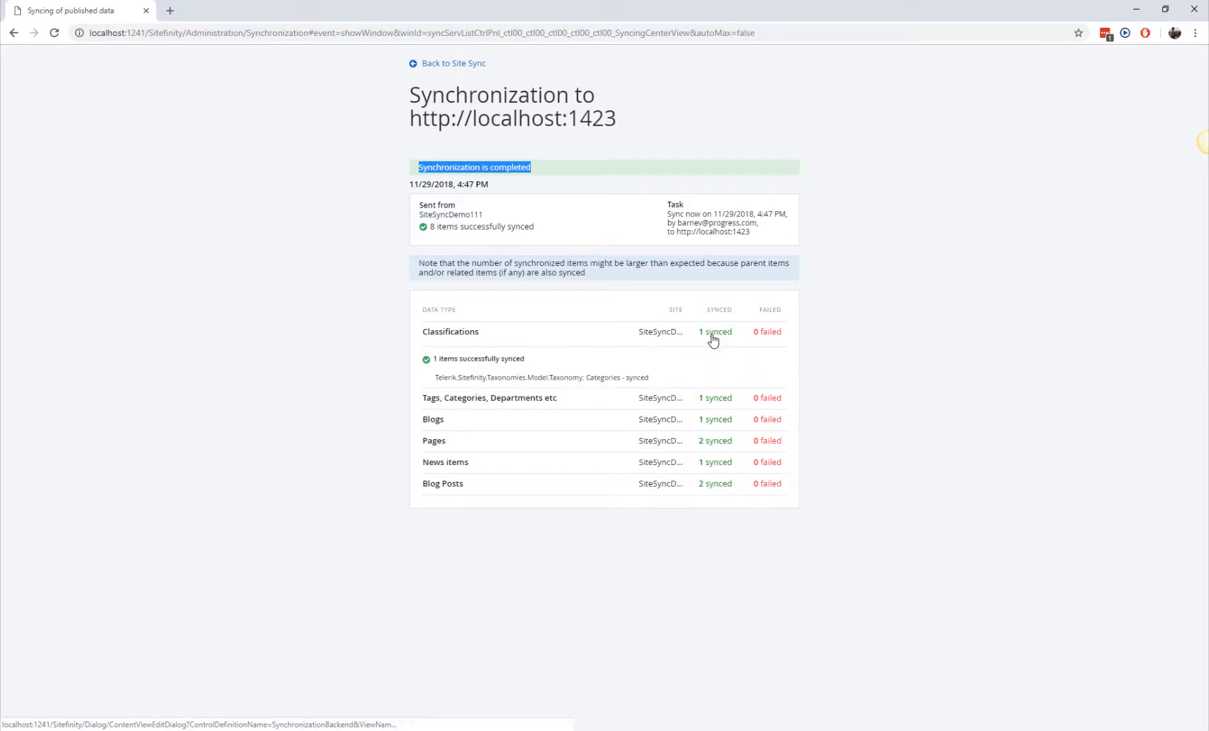
pyautogui.click(715, 398)
# Switch to the target server at localhost:1423 in Firefox and check its dashboard and pages list for the synced content.
pyautogui.hotkey('alt', 'Tab')
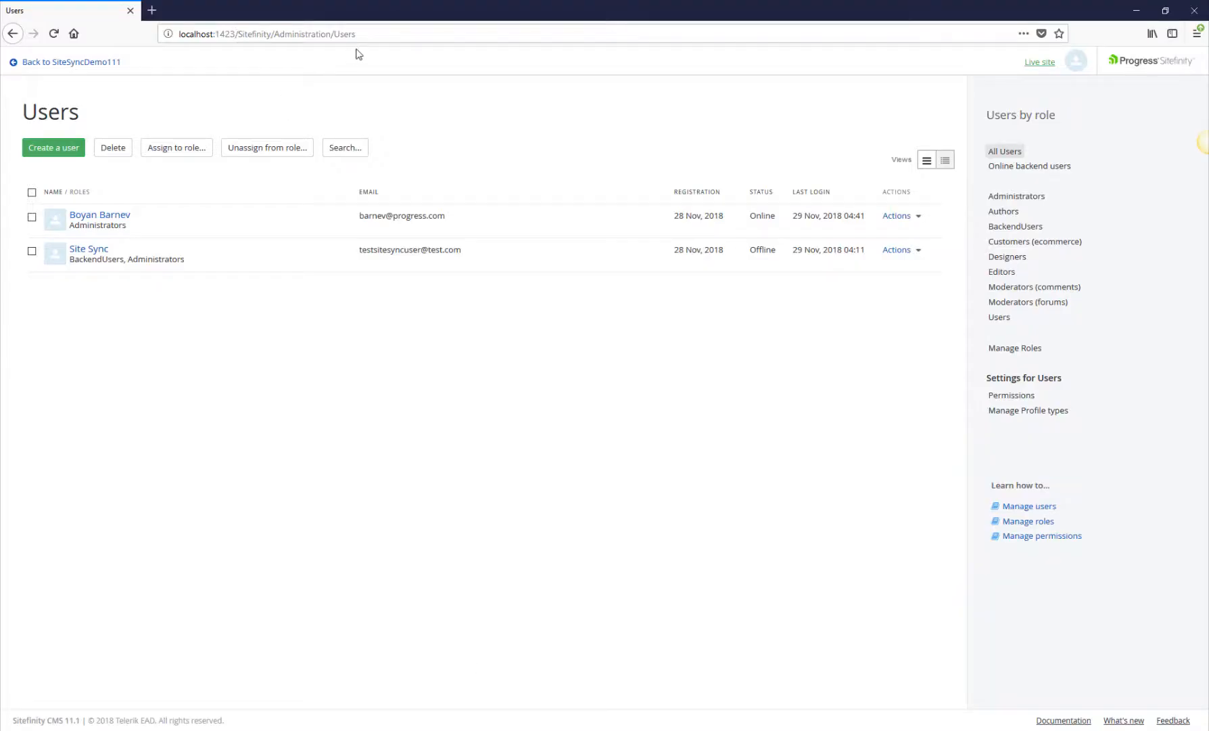
pyautogui.moveTo(373, 35); pyautogui.dragTo(266, 36)
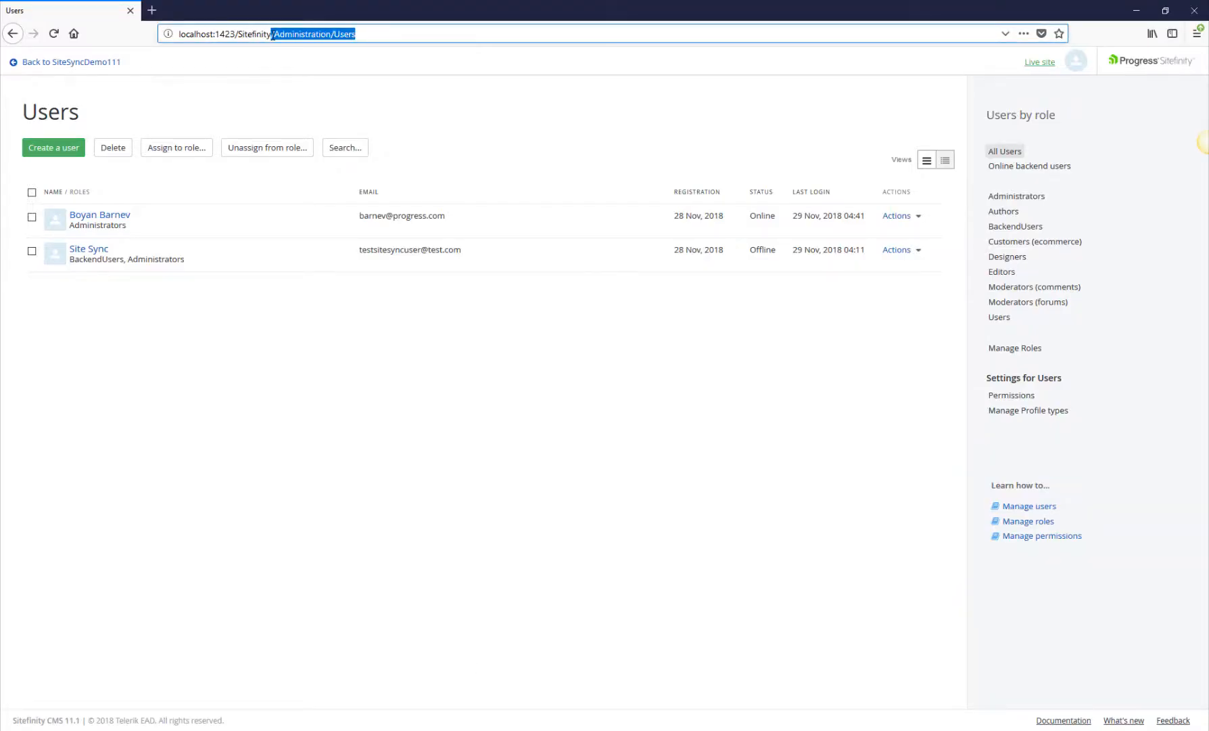
pyautogui.press('BackSpace')
pyautogui.press('Return')
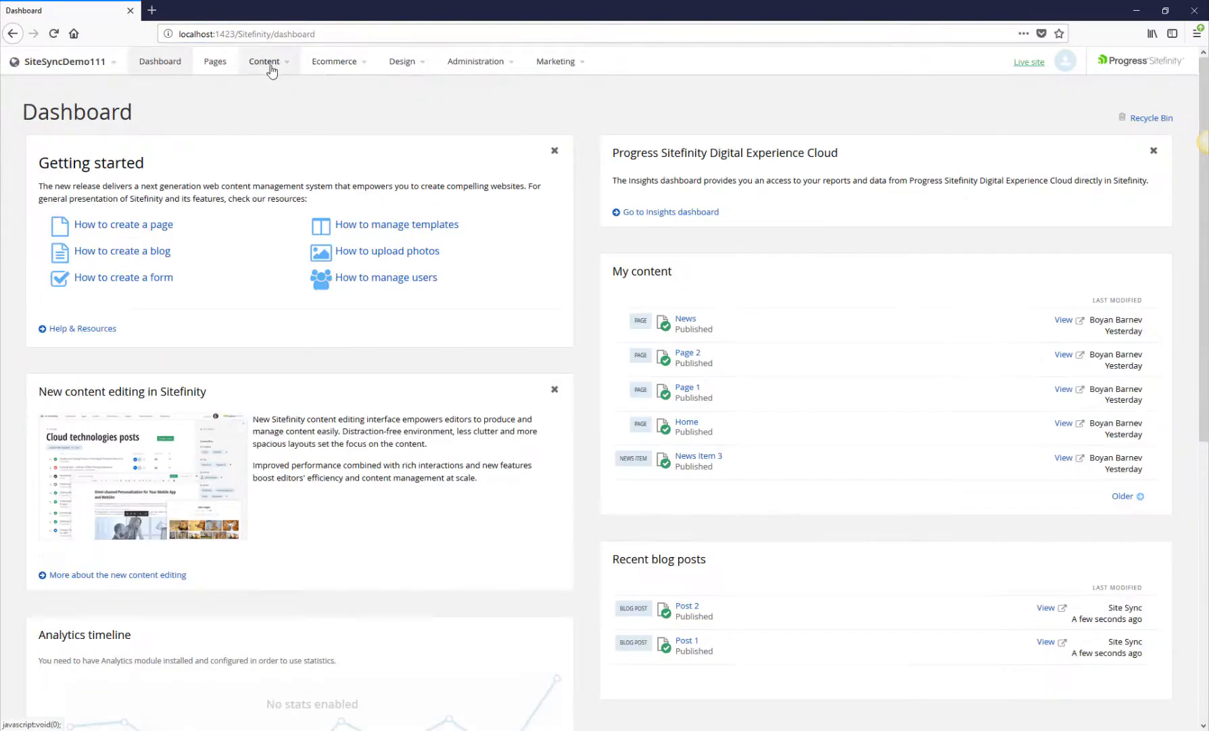
pyautogui.click(216, 65)
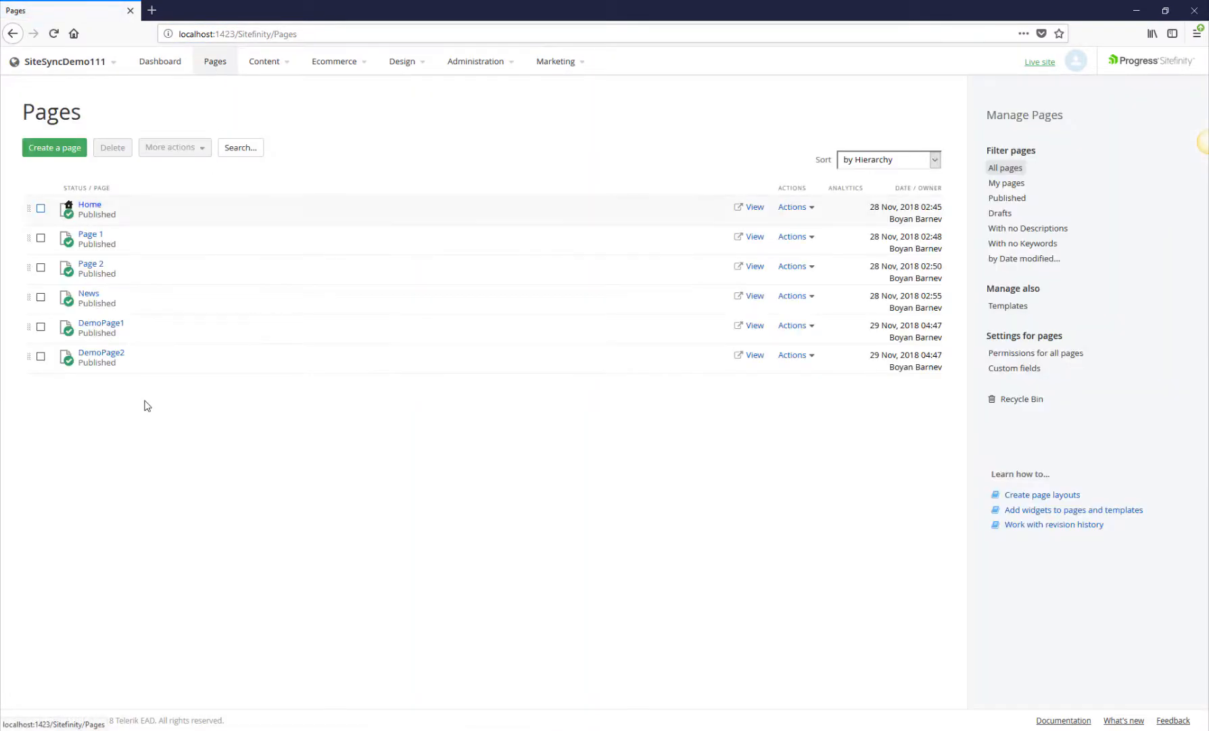
# Check the target site's news items and the posts in its personal blog.
pyautogui.click(259, 62)
pyautogui.click(263, 107)
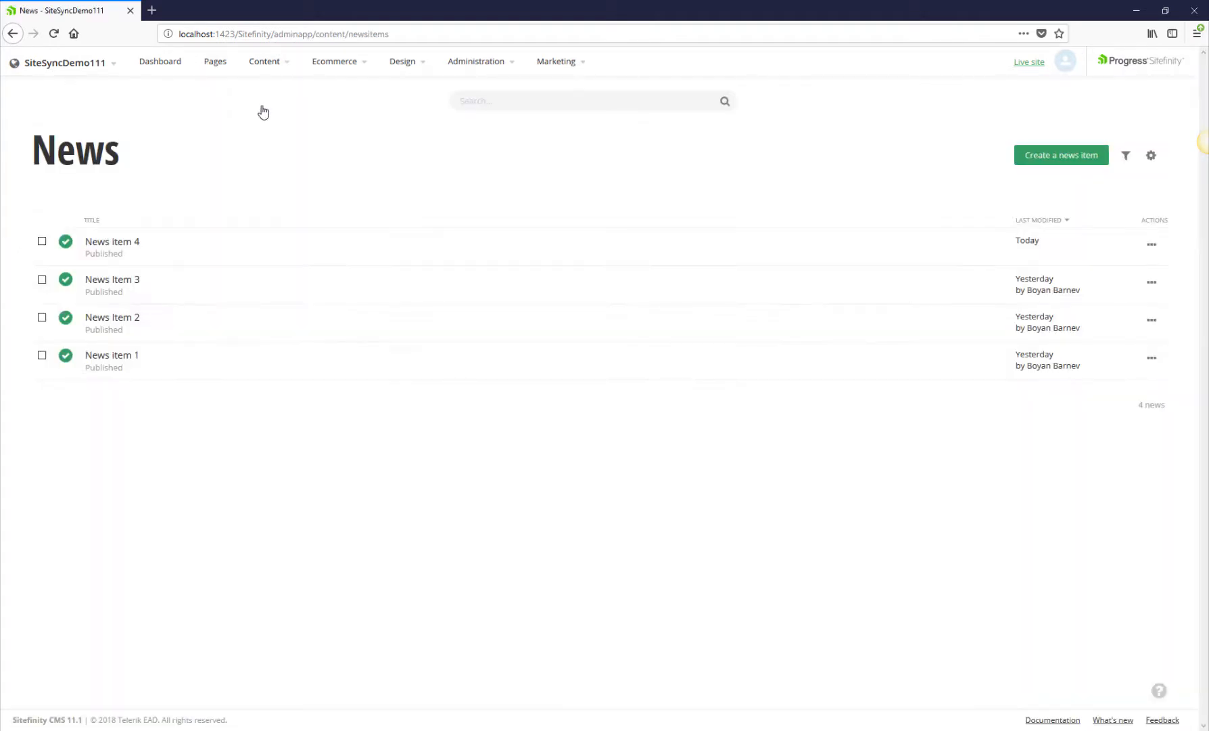
pyautogui.click(284, 68)
pyautogui.click(269, 122)
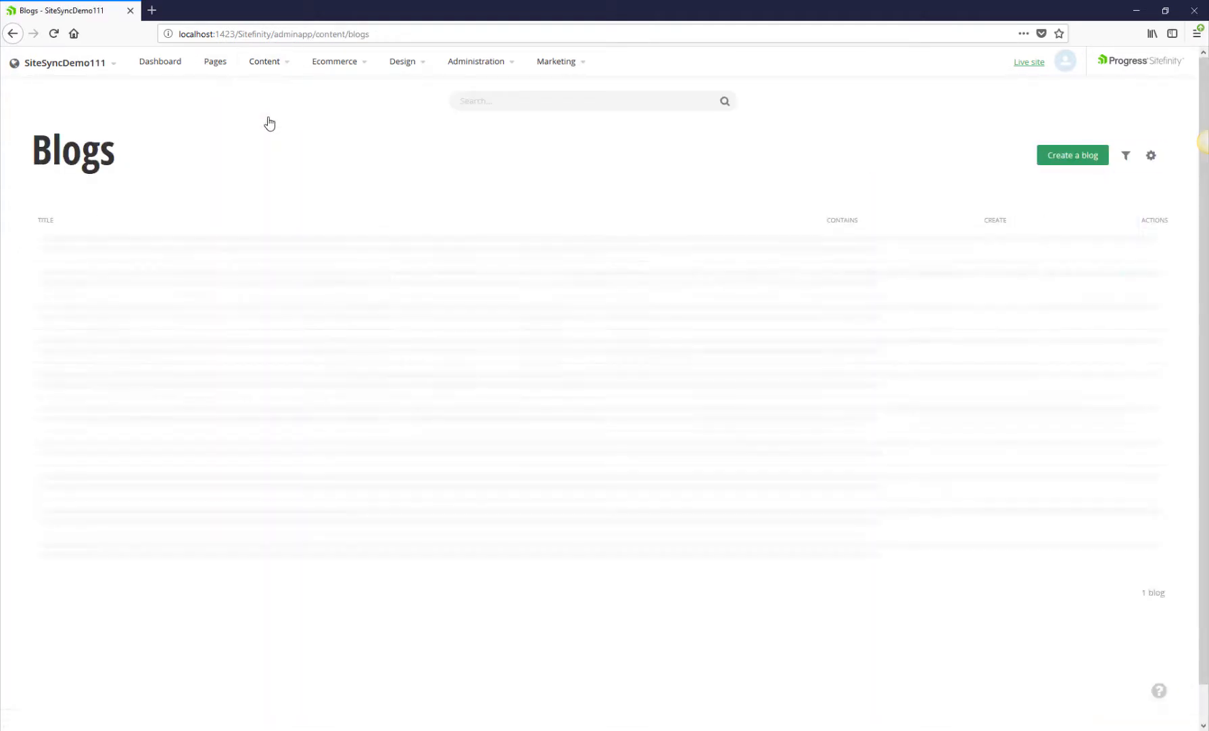
pyautogui.click(105, 242)
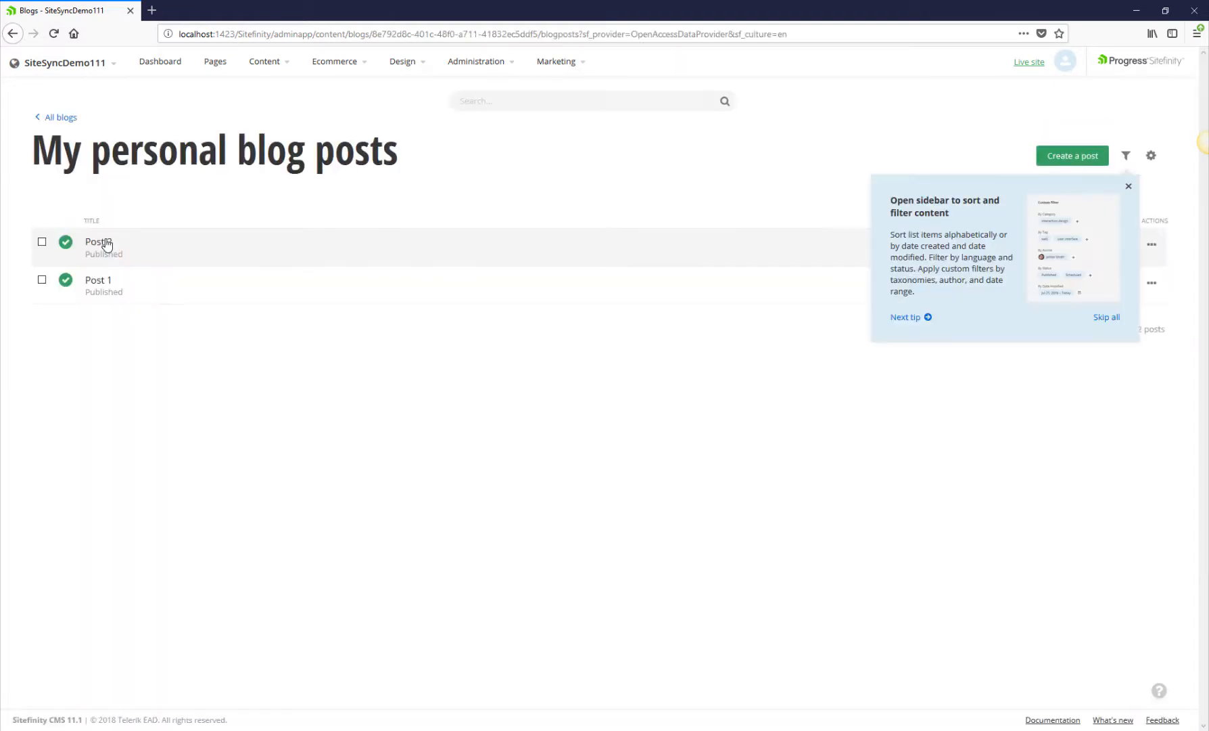
pyautogui.click(847, 453)
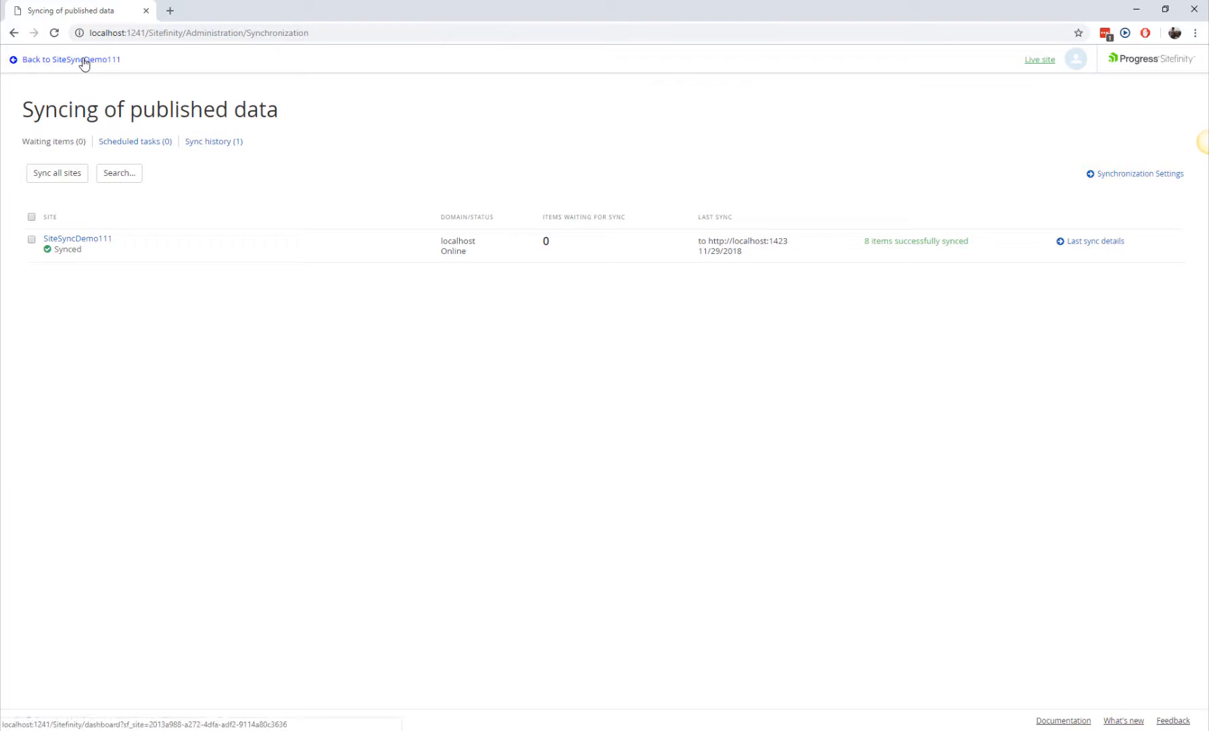
# Return to the source site's pages and duplicate DemoPage1 as a page named DemoPage1234.
pyautogui.click(84, 60)
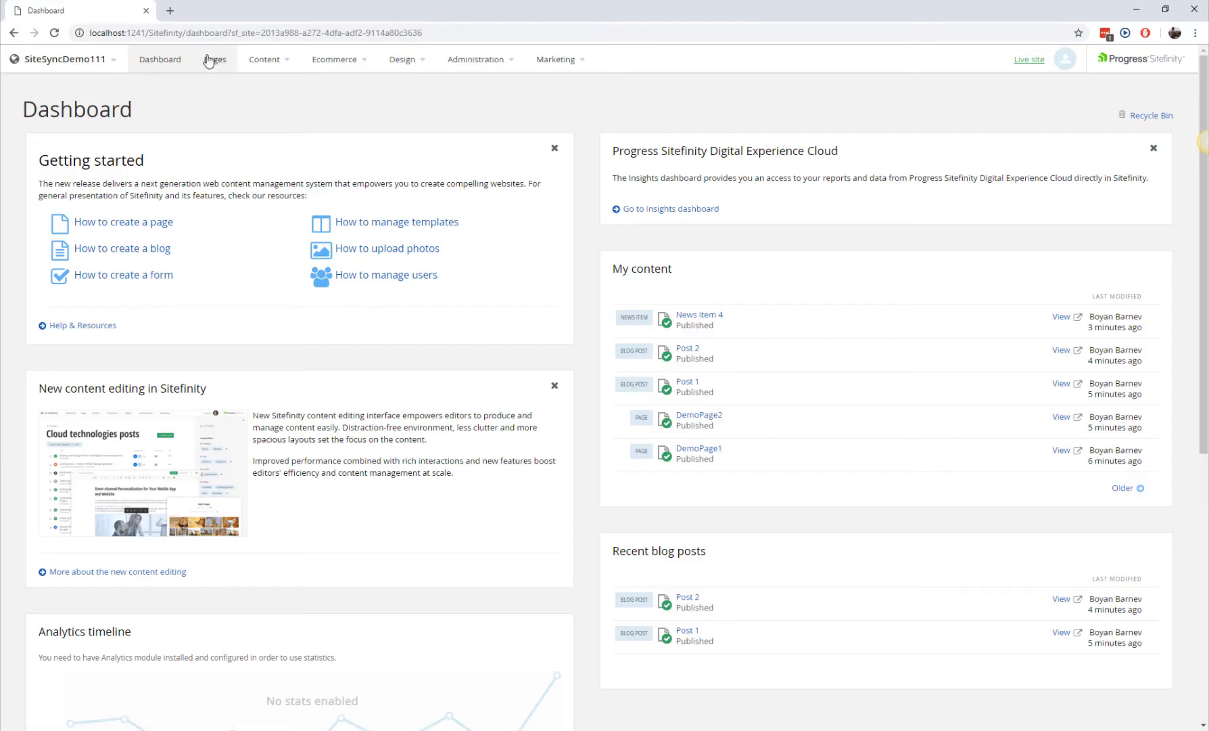
pyautogui.click(211, 60)
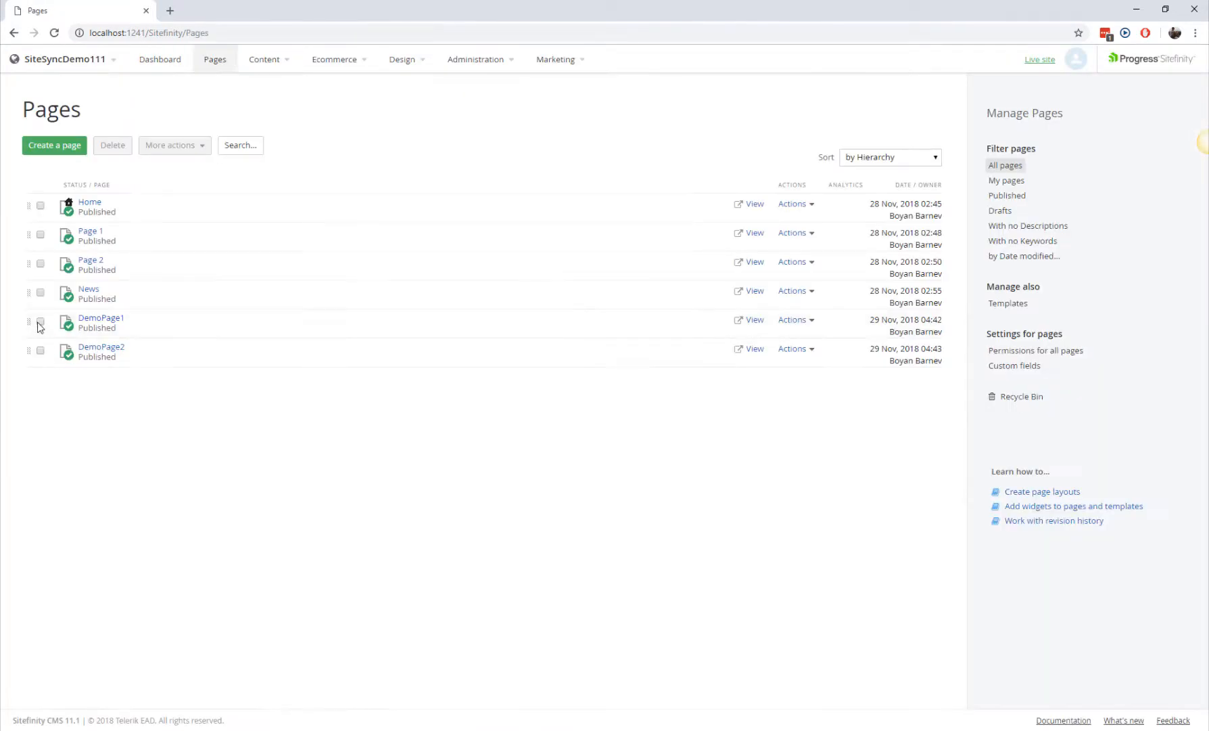
pyautogui.click(40, 322)
pyautogui.click(805, 320)
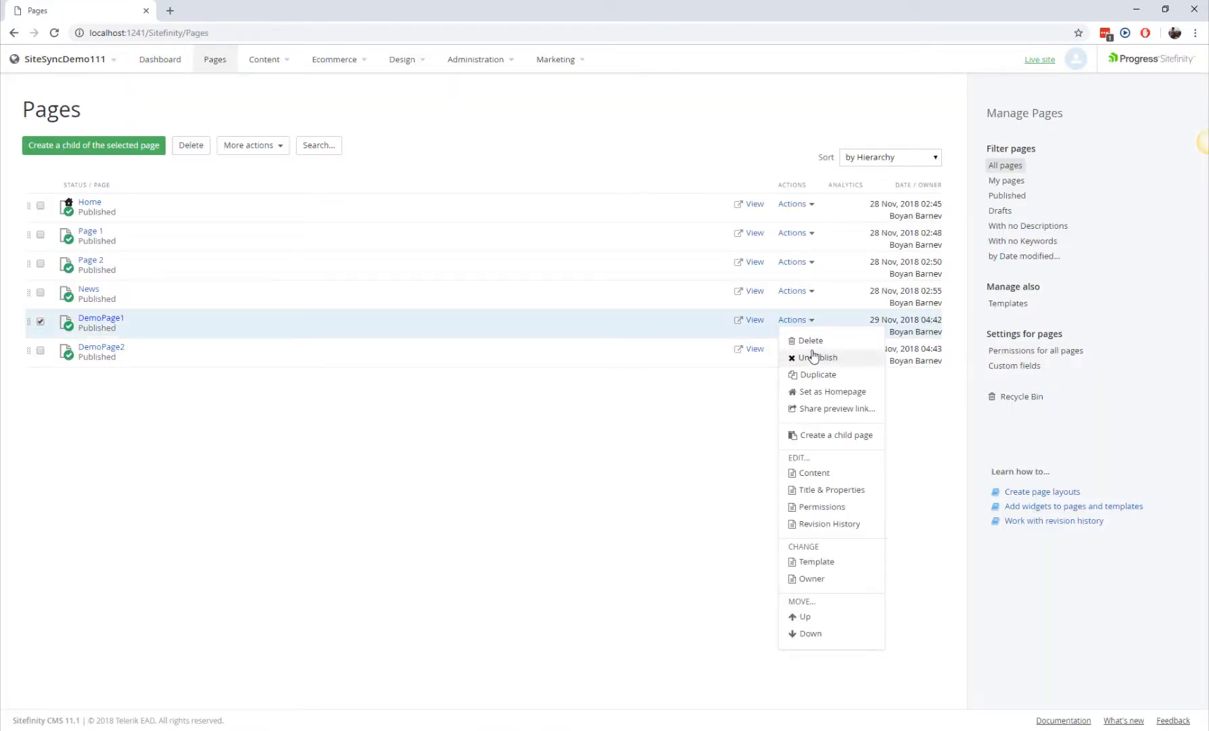
pyautogui.click(813, 376)
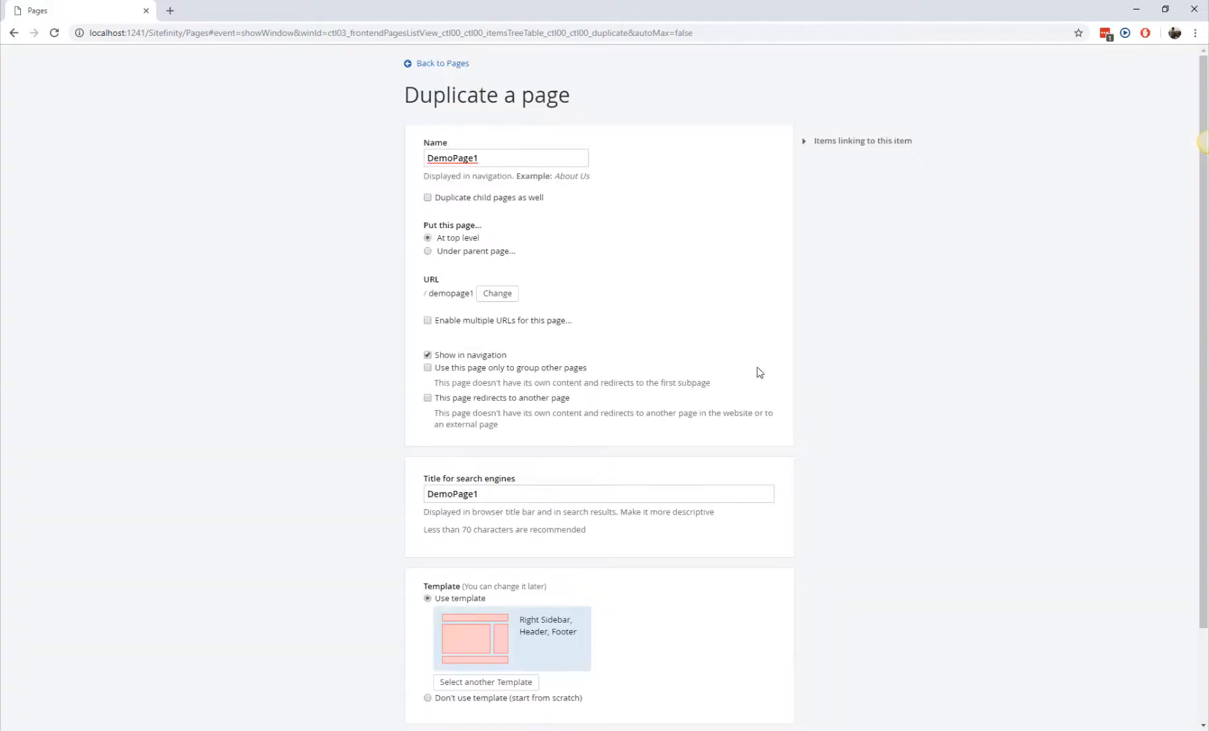
pyautogui.scroll(-2, 552, 347)
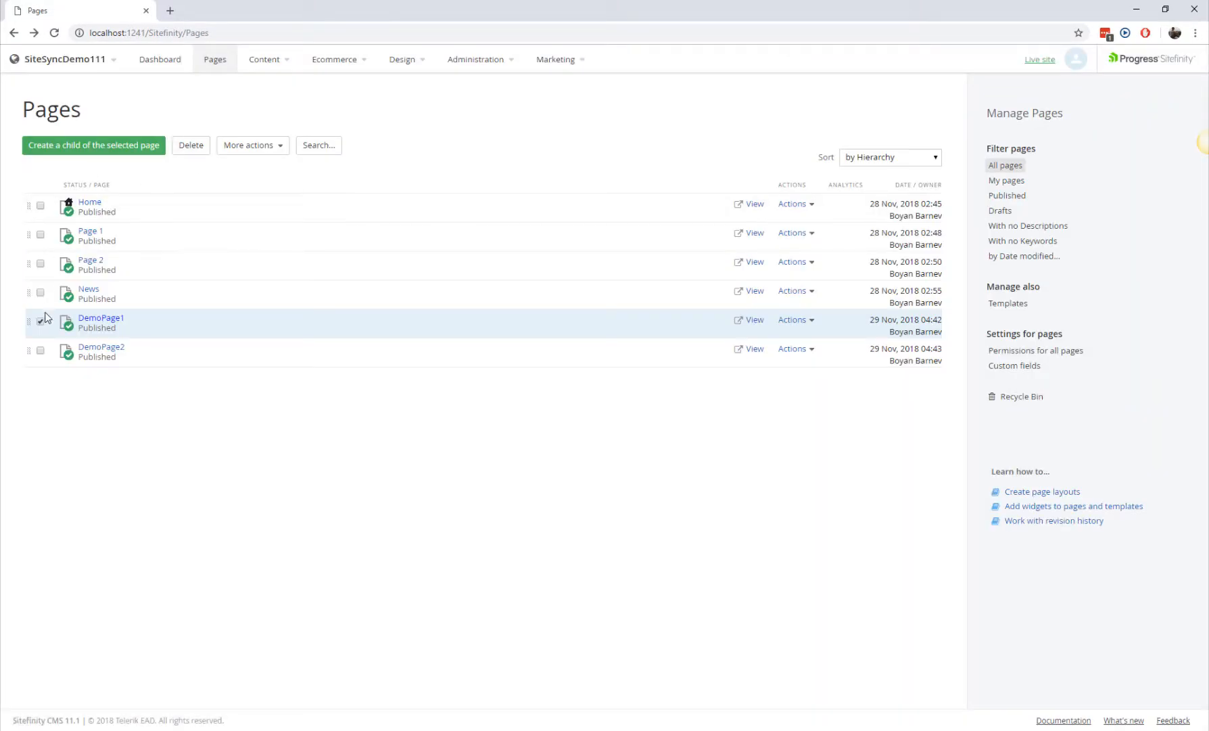
# Create a new top-level page named "About us" without adding content.
pyautogui.click(42, 146)
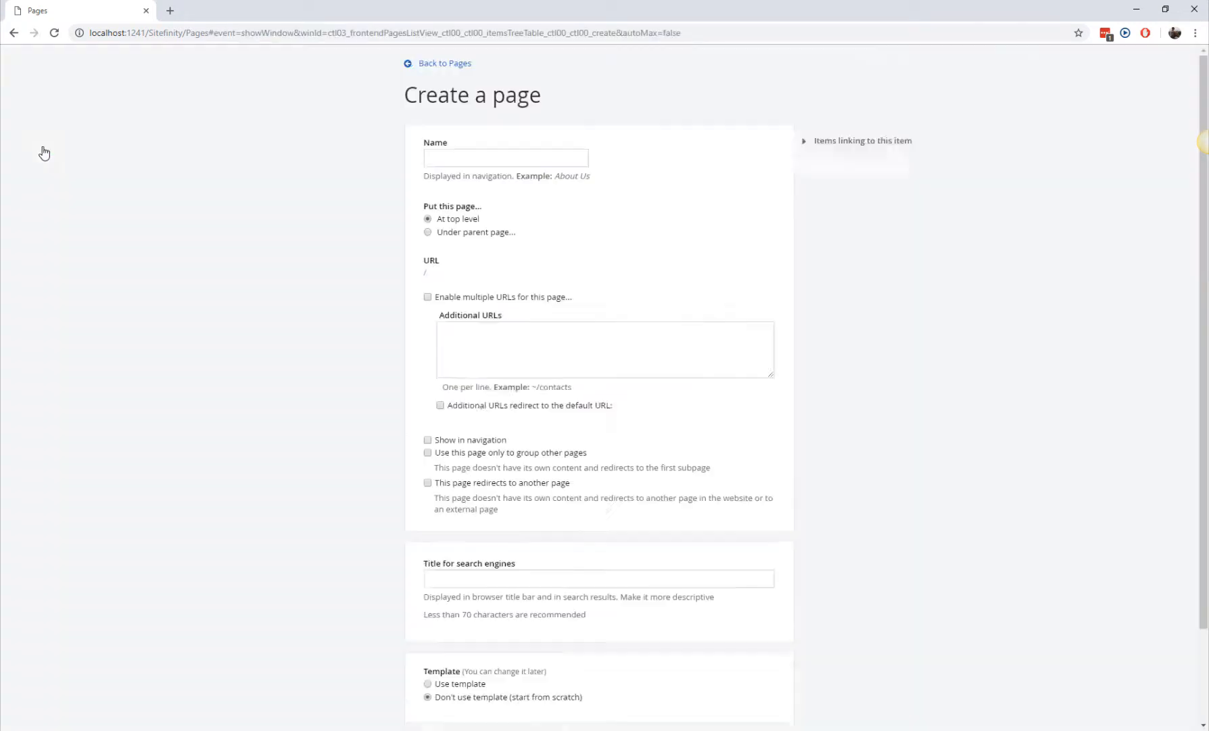
pyautogui.write('About us')
pyautogui.scroll(-2, 480, 474)
pyautogui.click(594, 696)
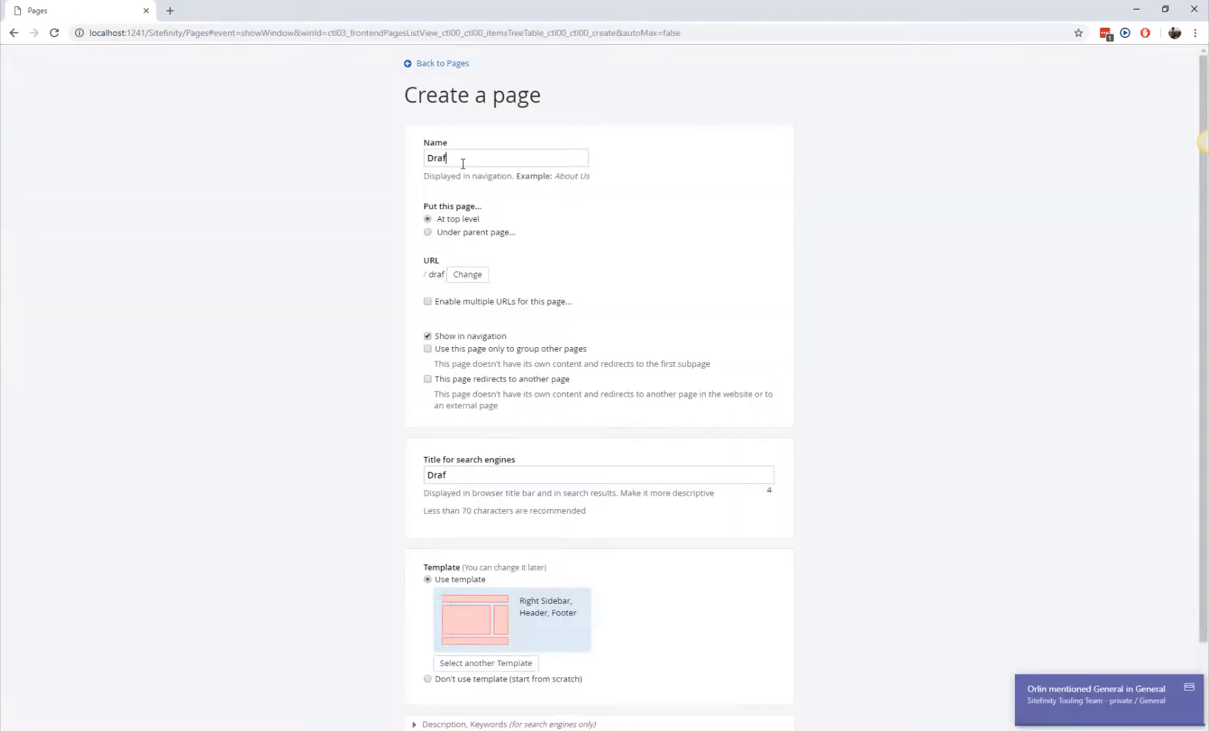
# Create another top-level page named "Draft page" without adding content.
pyautogui.write('t page')
pyautogui.scroll(-2, 480, 715)
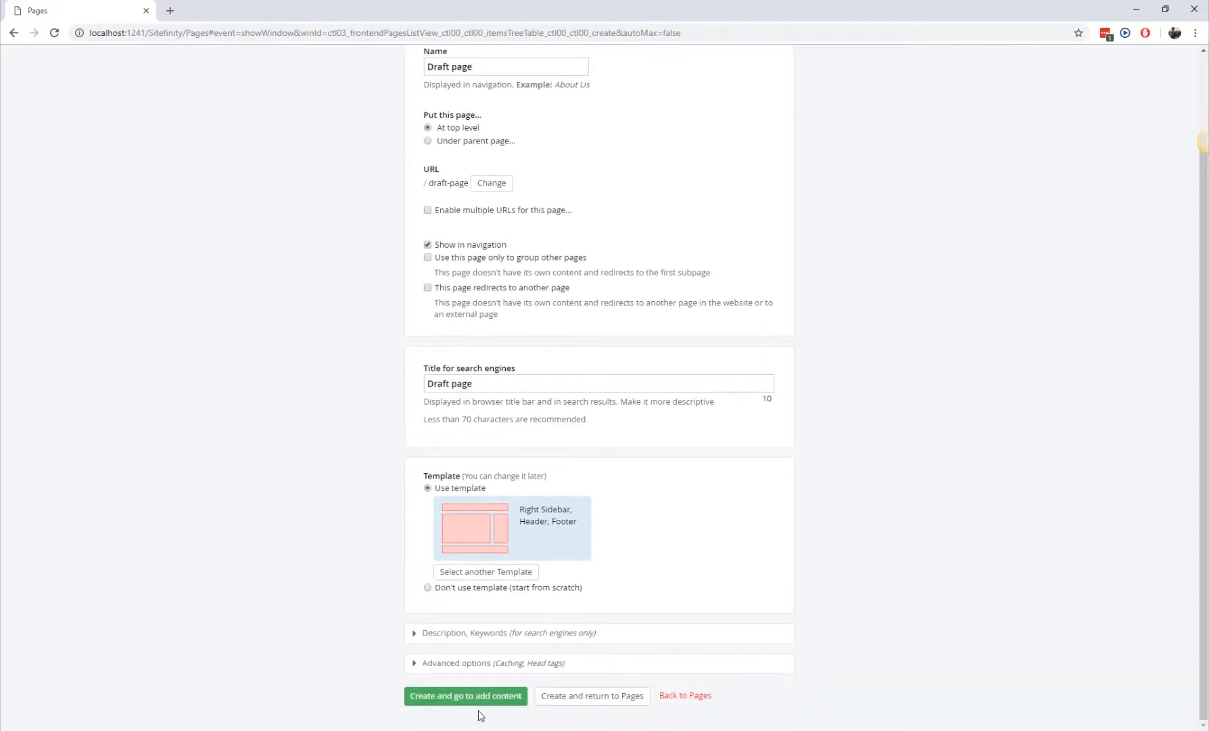
pyautogui.click(574, 697)
# Publish the About us and DemoPage1234 pages.
pyautogui.click(40, 408)
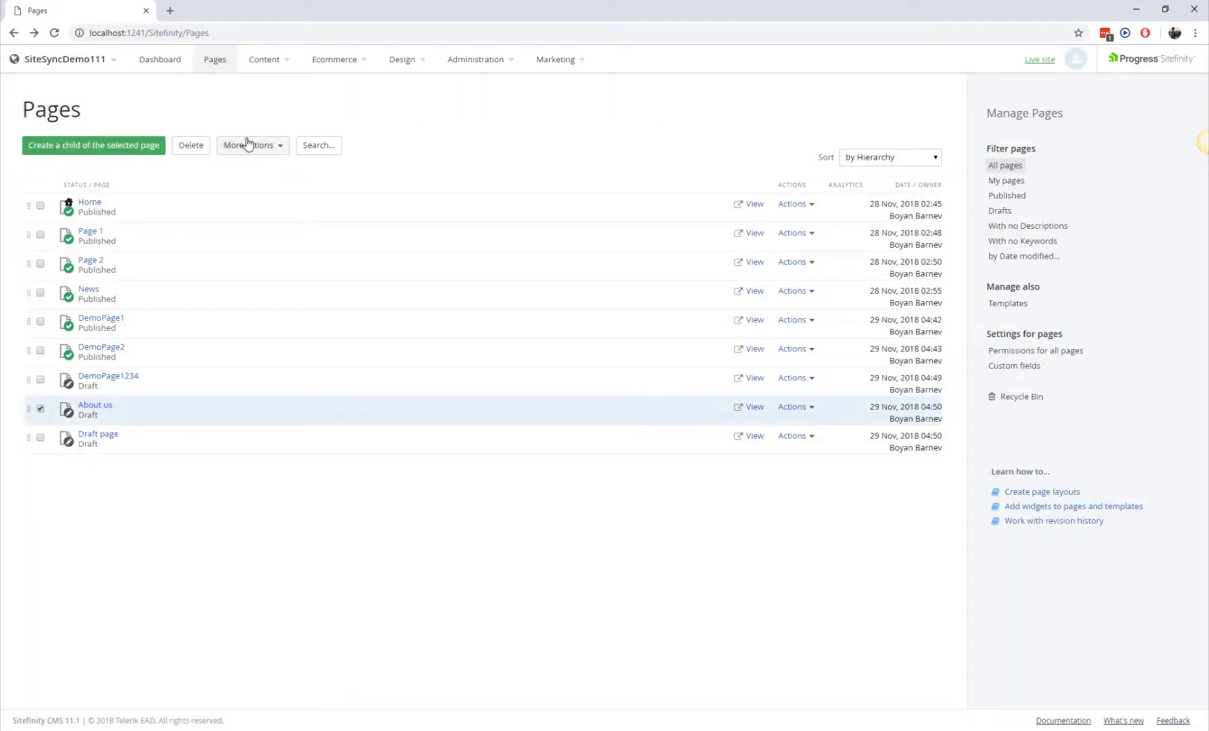
pyautogui.click(251, 145)
pyautogui.click(251, 172)
pyautogui.click(40, 379)
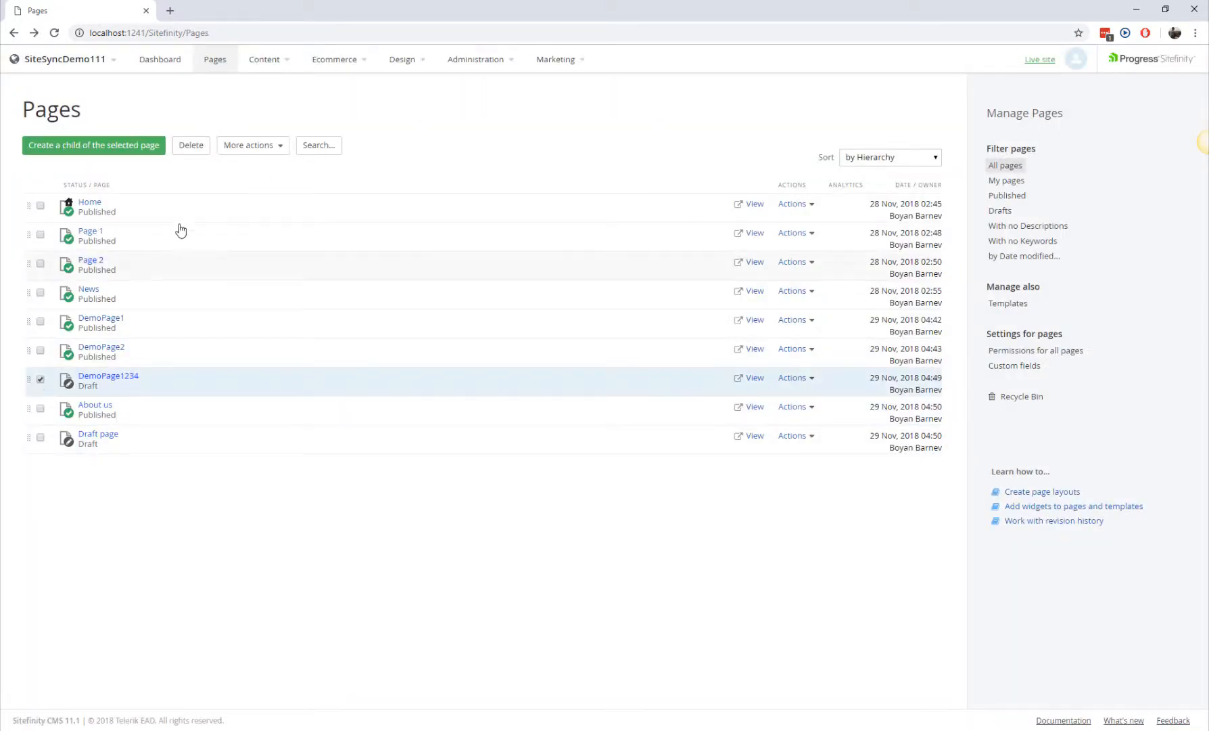
pyautogui.click(251, 144)
pyautogui.click(252, 172)
# Open the news items on the source site and unpublish News Item 2.
pyautogui.moveTo(289, 70)
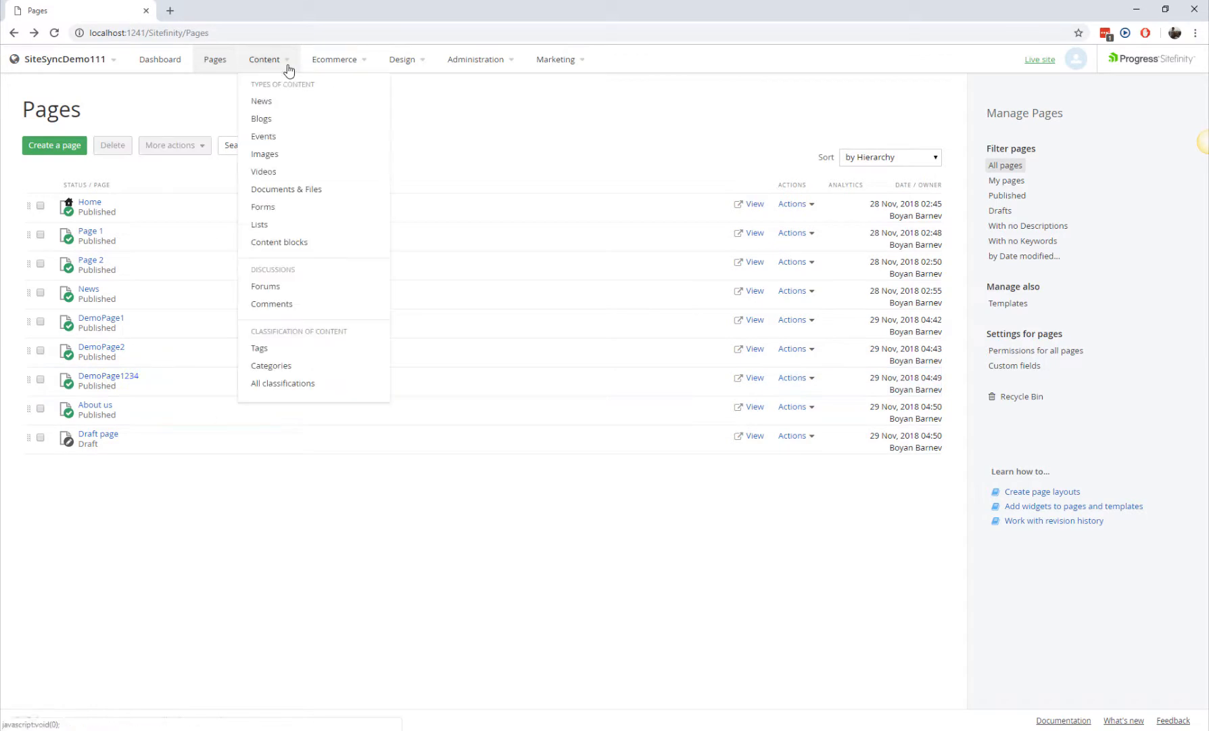
pyautogui.click(271, 103)
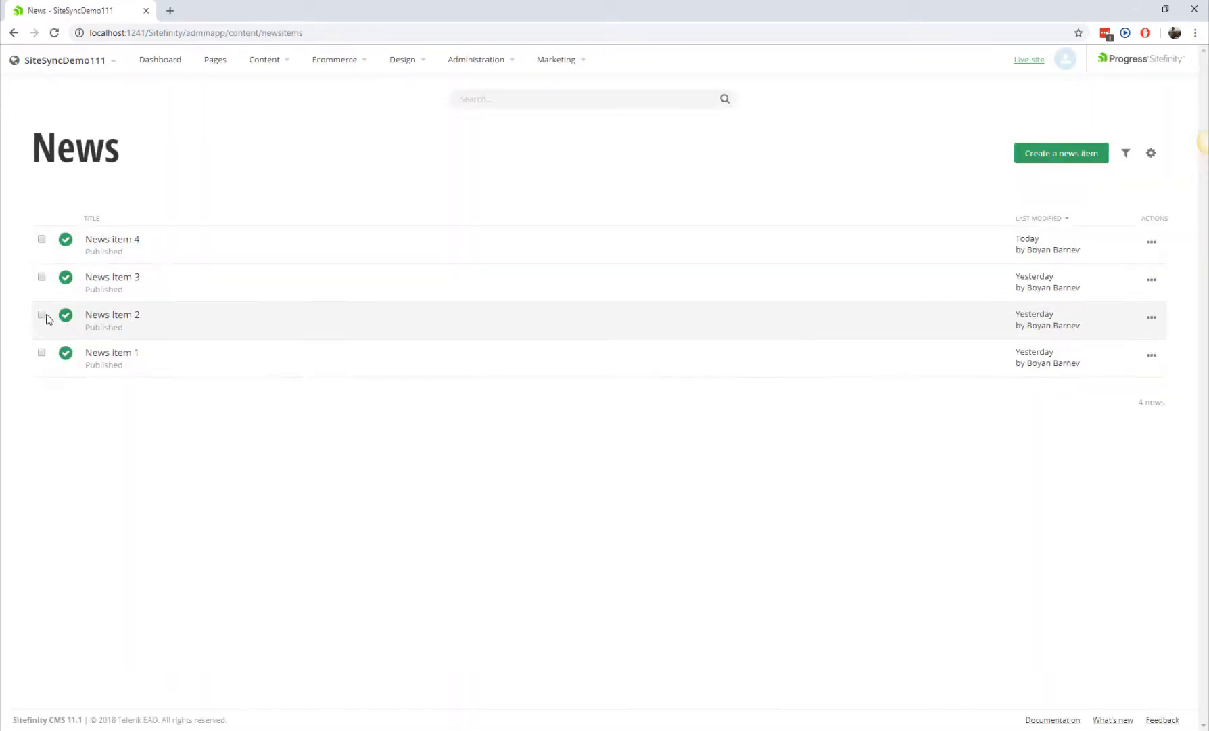
pyautogui.click(42, 314)
pyautogui.click(163, 193)
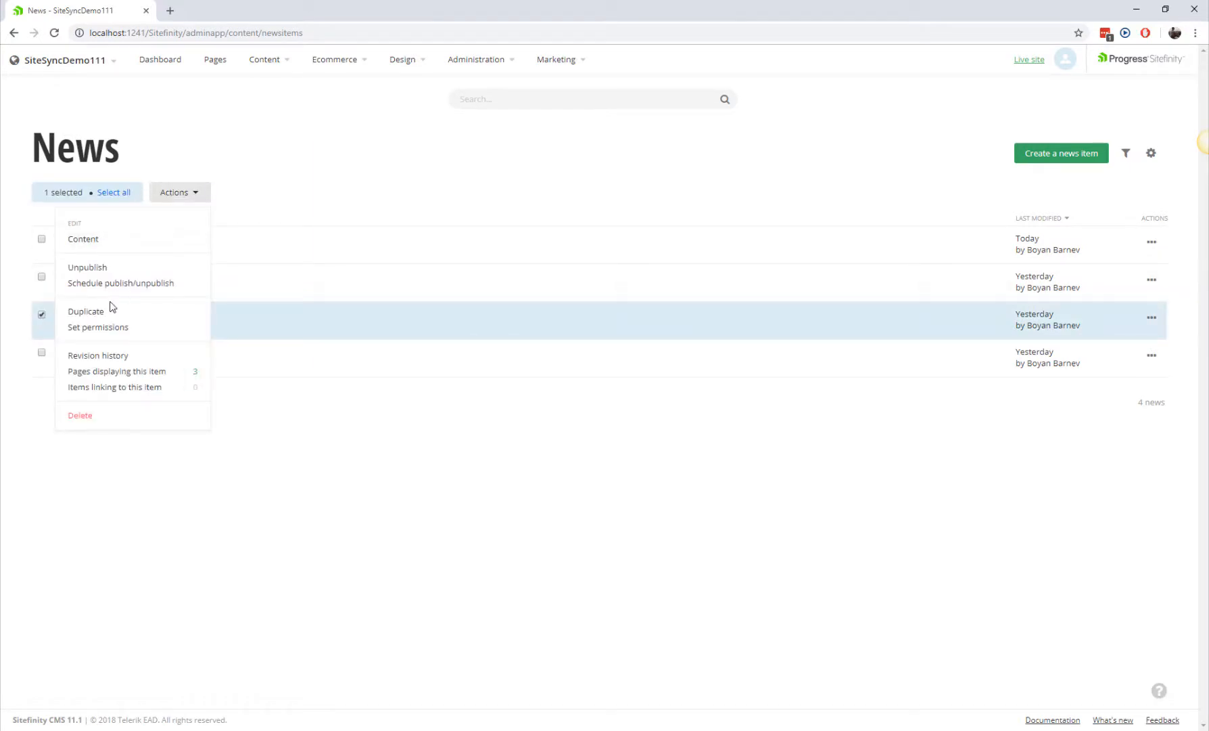
pyautogui.click(101, 271)
pyautogui.click(549, 487)
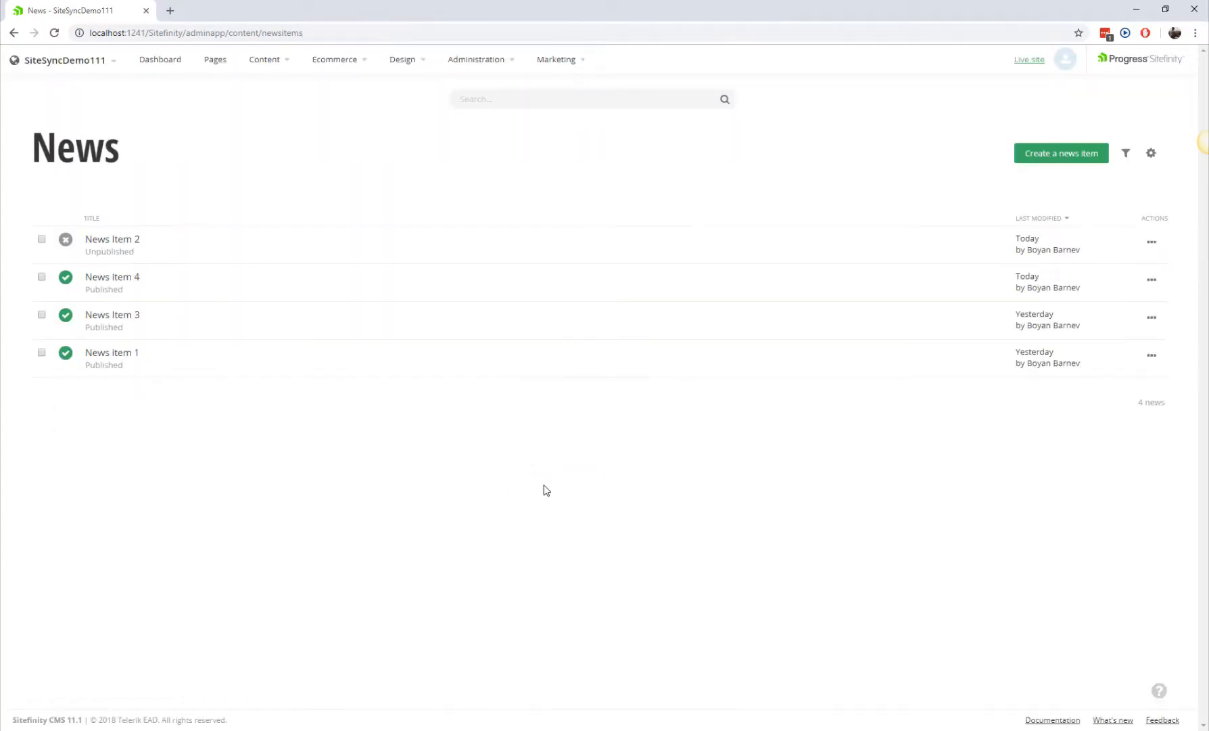
# Open Site Sync for SiteSyncDemo111 and select all content types for synchronization.
pyautogui.click(472, 59)
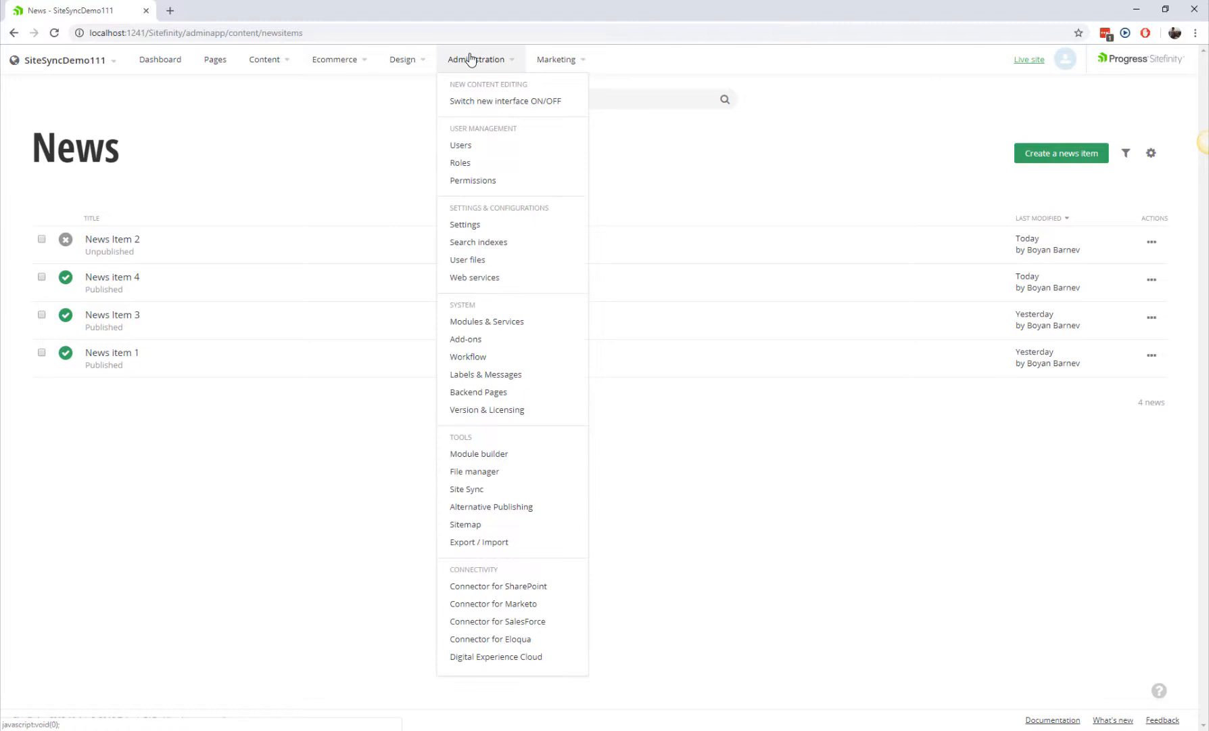
pyautogui.click(477, 493)
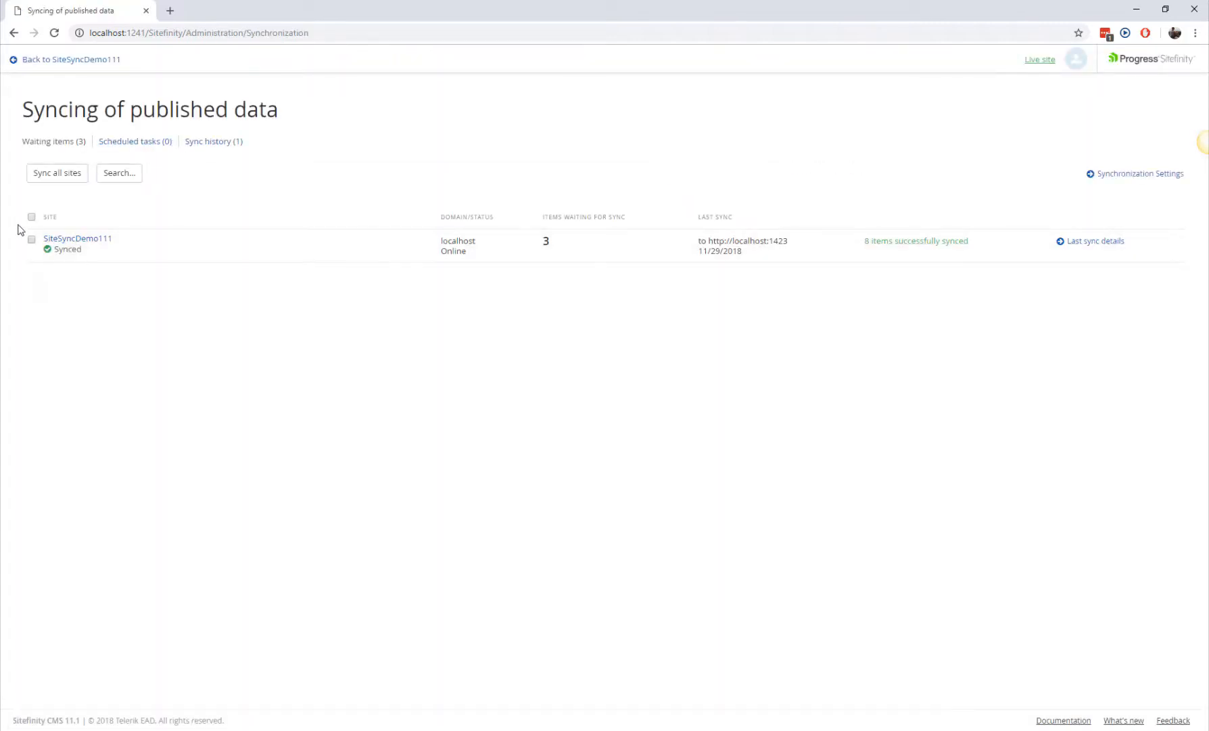
pyautogui.click(76, 240)
pyautogui.scroll(-4, 104, 246)
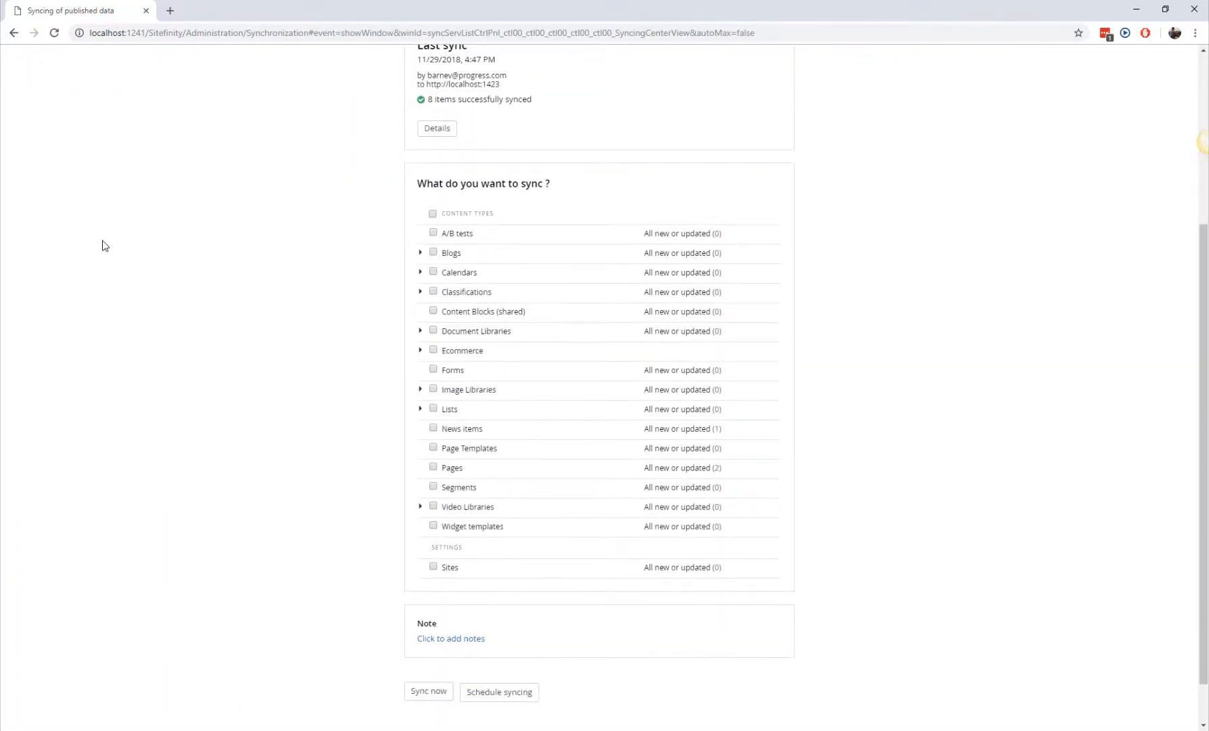
pyautogui.click(433, 214)
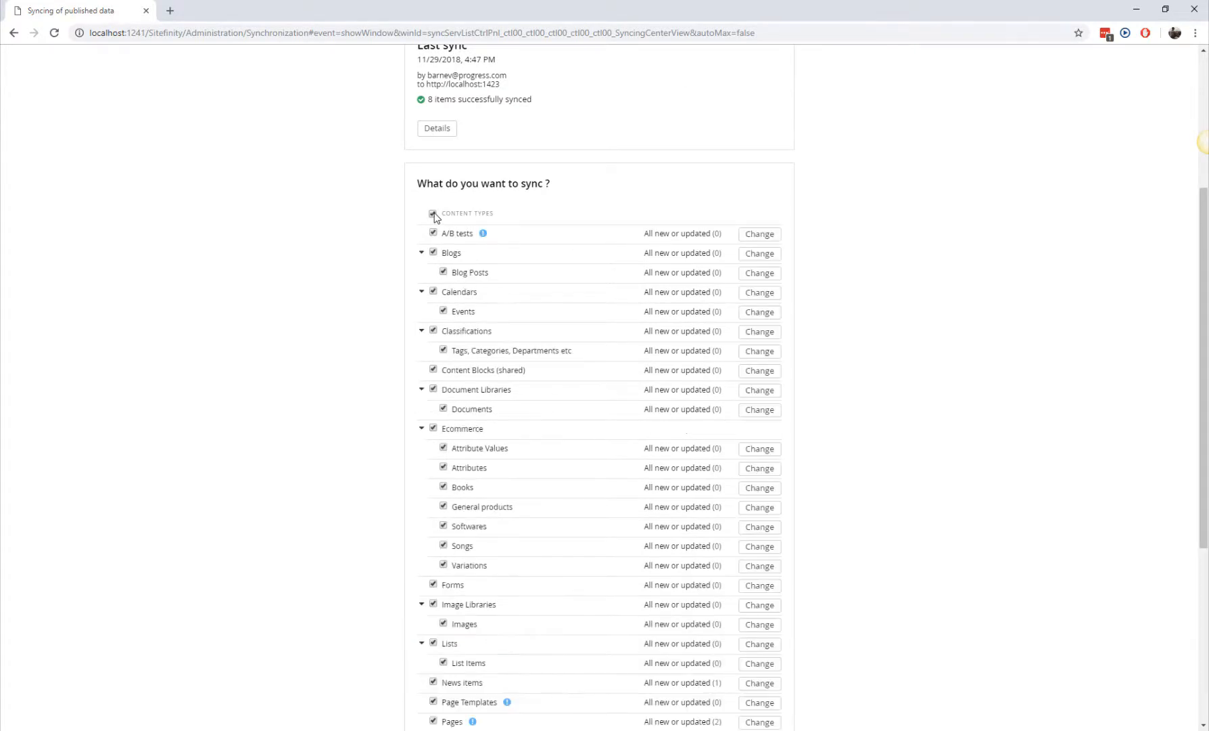
pyautogui.scroll(-5, 382, 319)
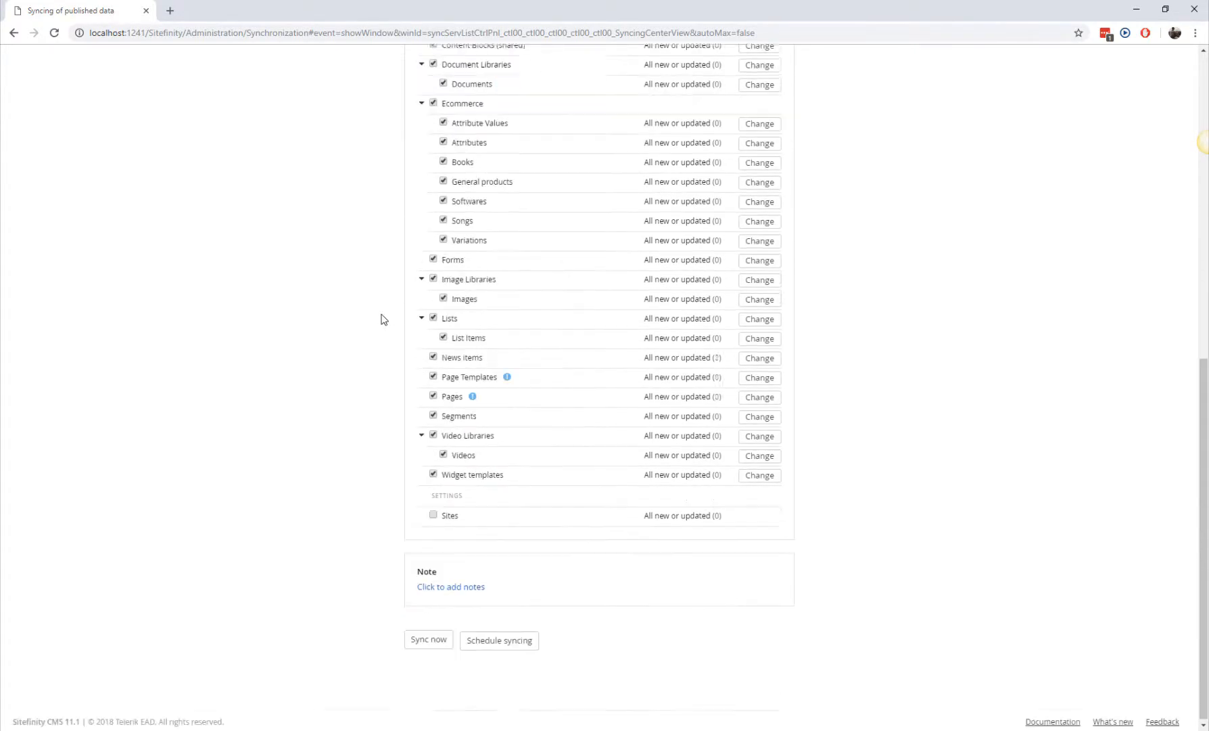
# Schedule the sync for today at 05:00 PM and accept syncing related items.
pyautogui.click(475, 646)
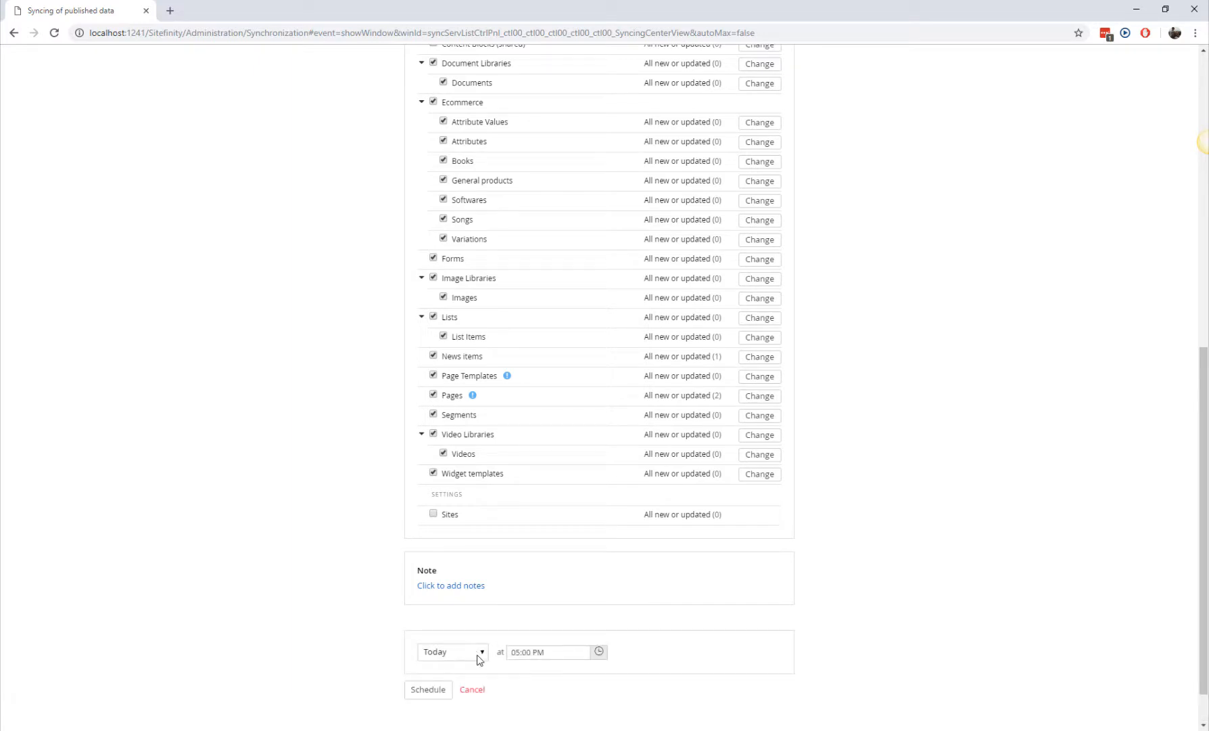
pyautogui.click(478, 656)
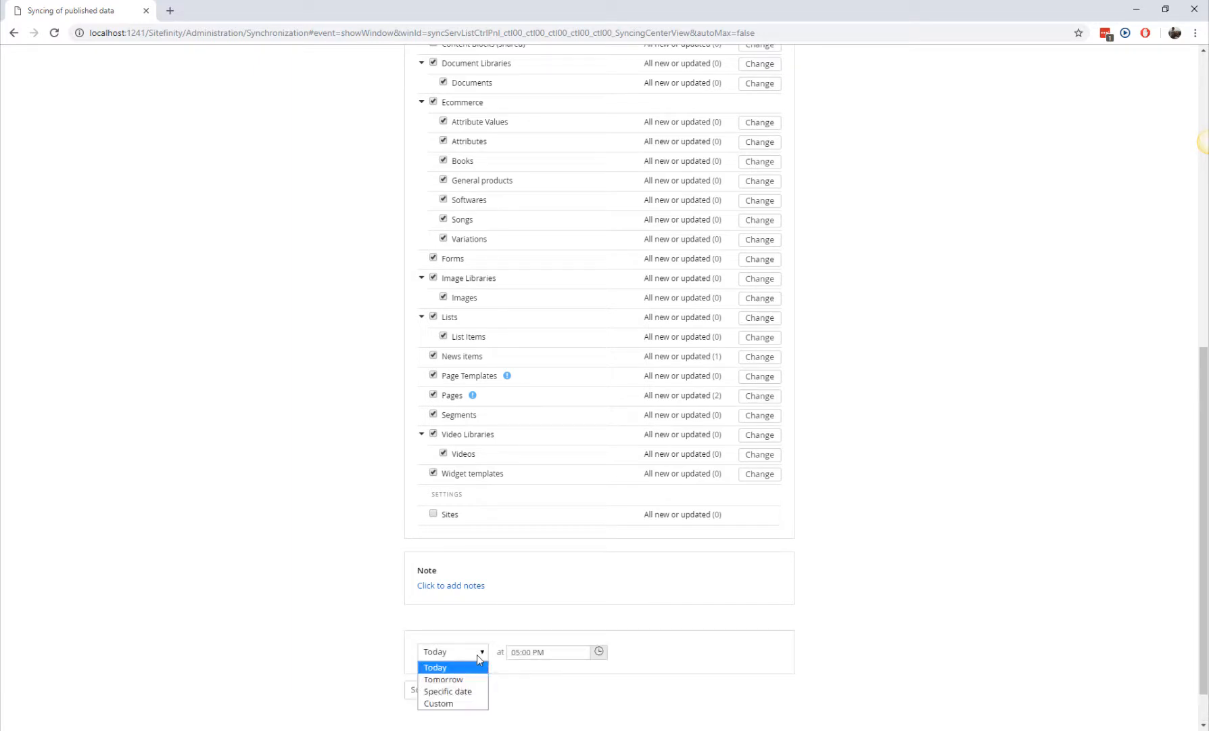
pyautogui.click(477, 654)
pyautogui.click(600, 651)
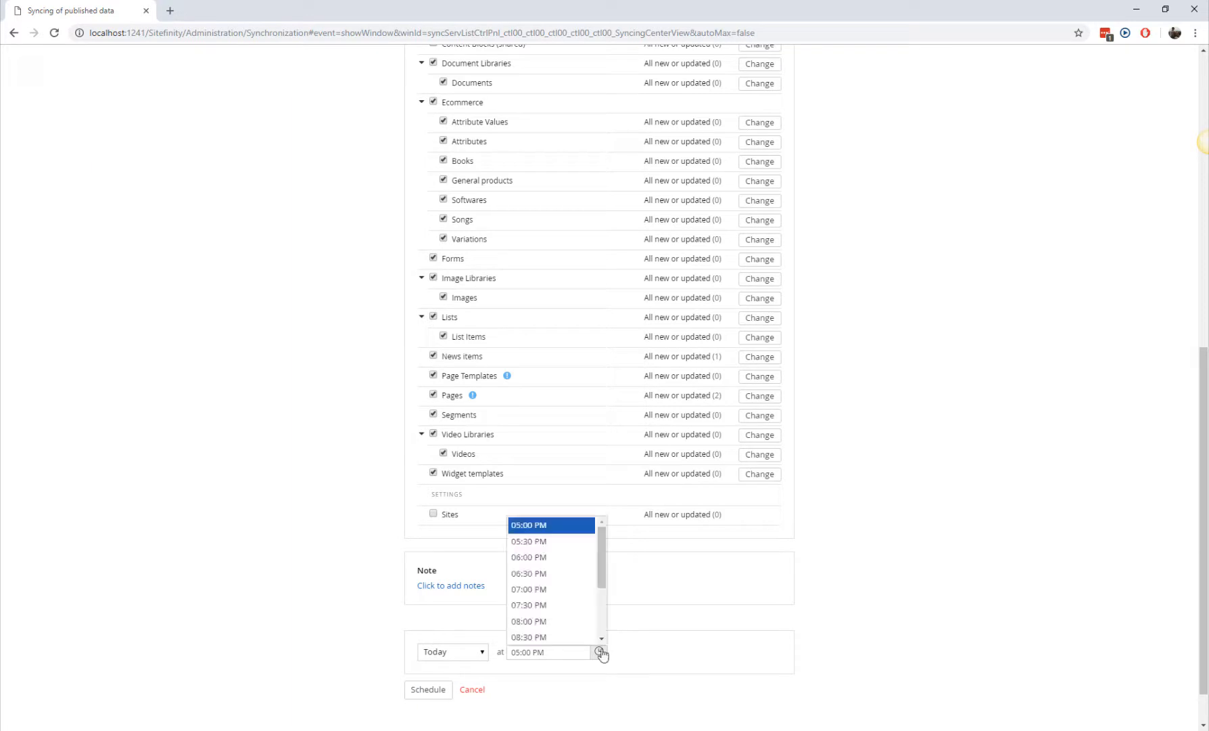
pyautogui.scroll(-1, 507, 670)
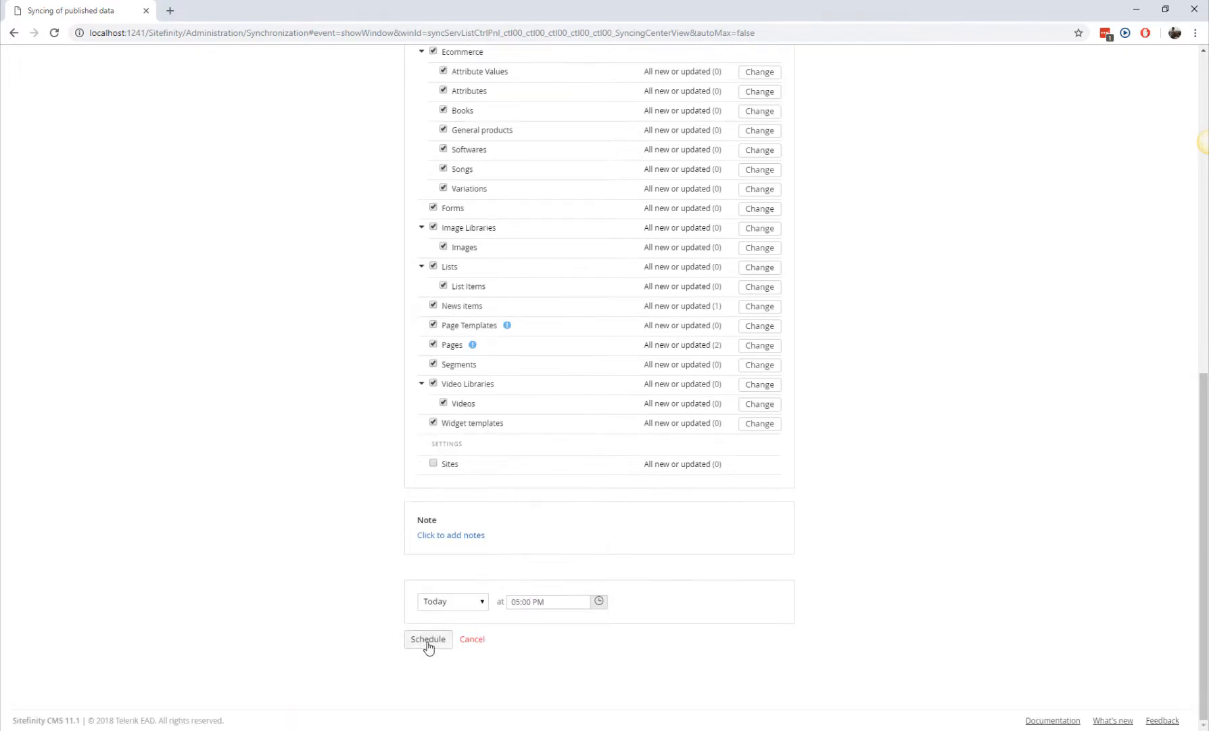
pyautogui.click(428, 640)
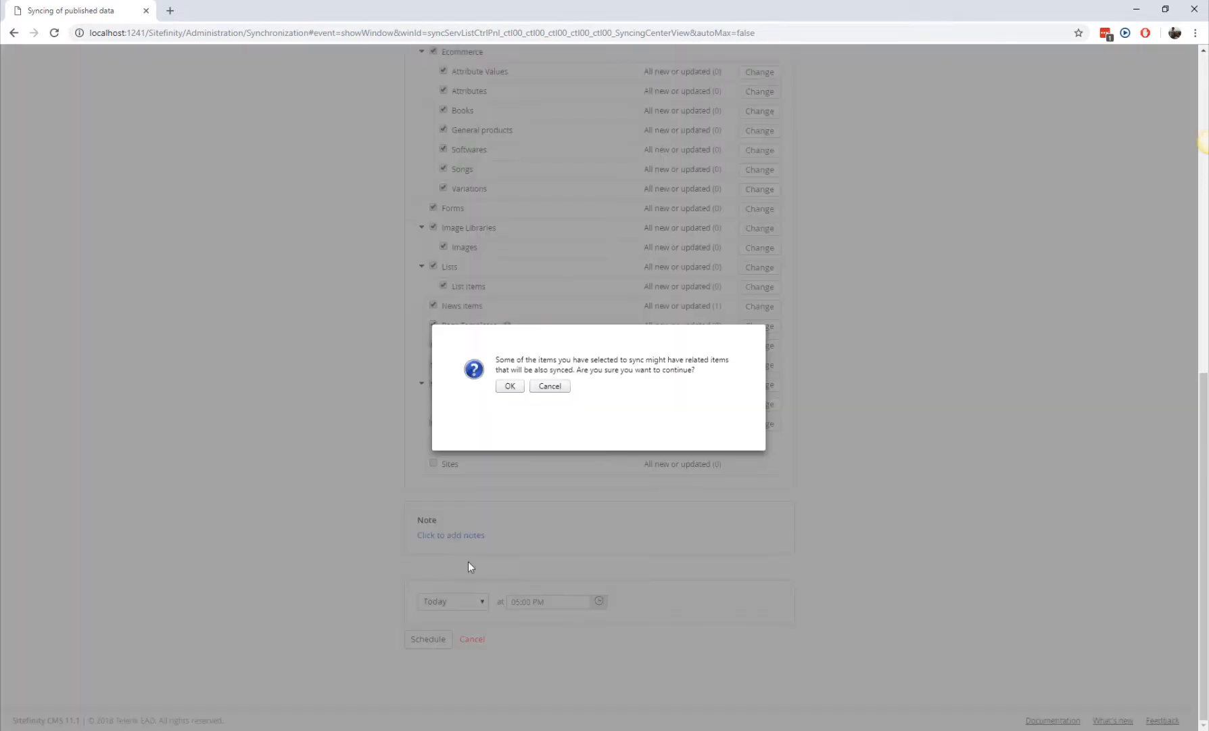
pyautogui.click(510, 385)
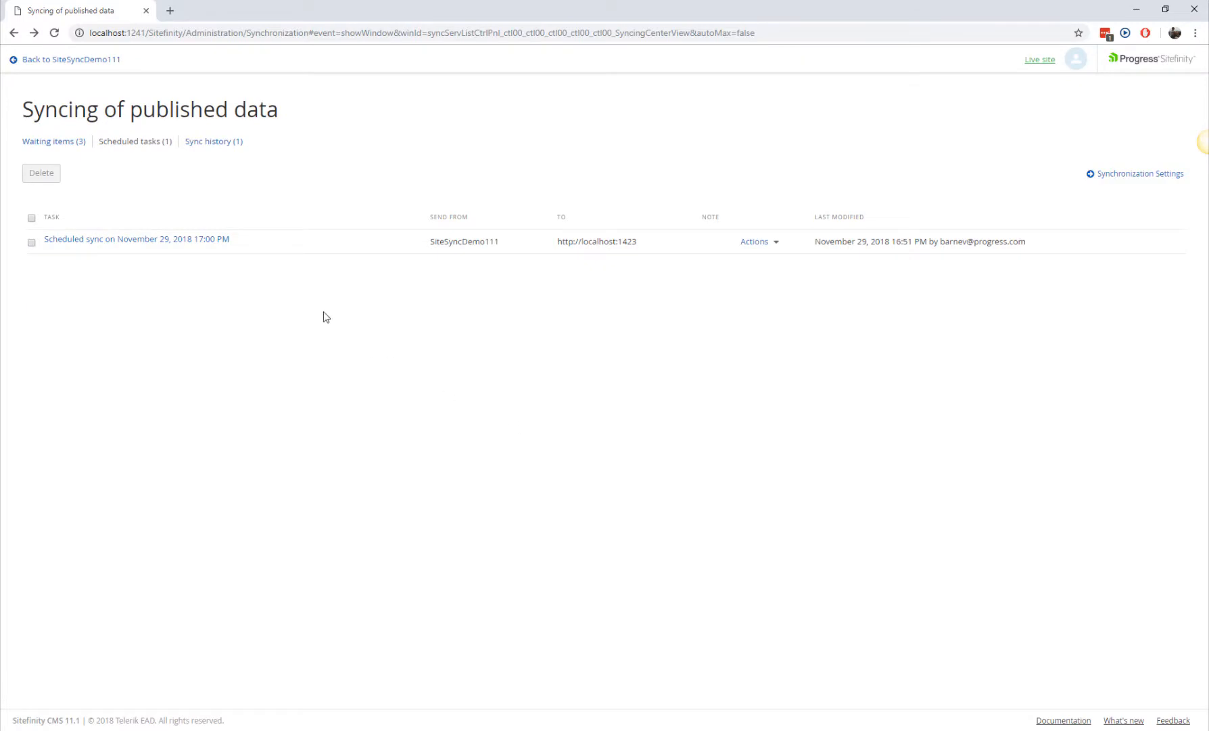
# Schedule another SiteSyncDemo111 sync of all content types for tomorrow, accepting related items.
pyautogui.click(48, 143)
pyautogui.click(75, 246)
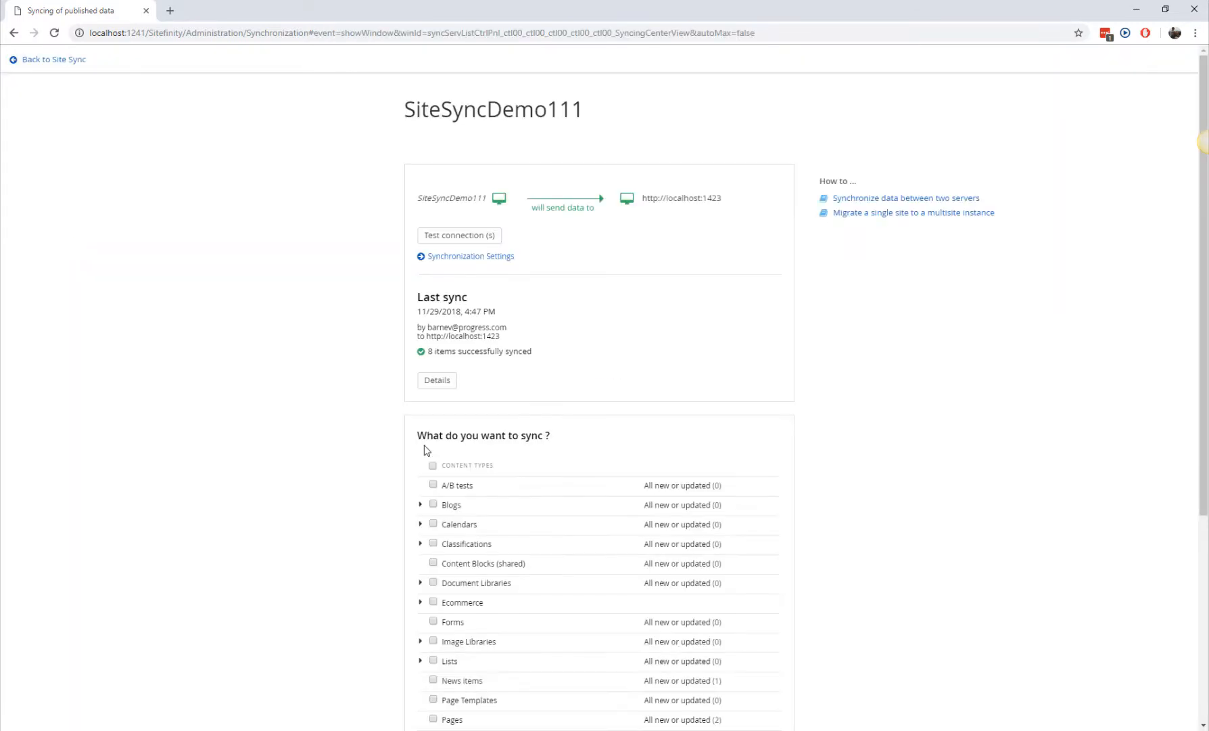
pyautogui.click(433, 466)
pyautogui.scroll(-8, 369, 504)
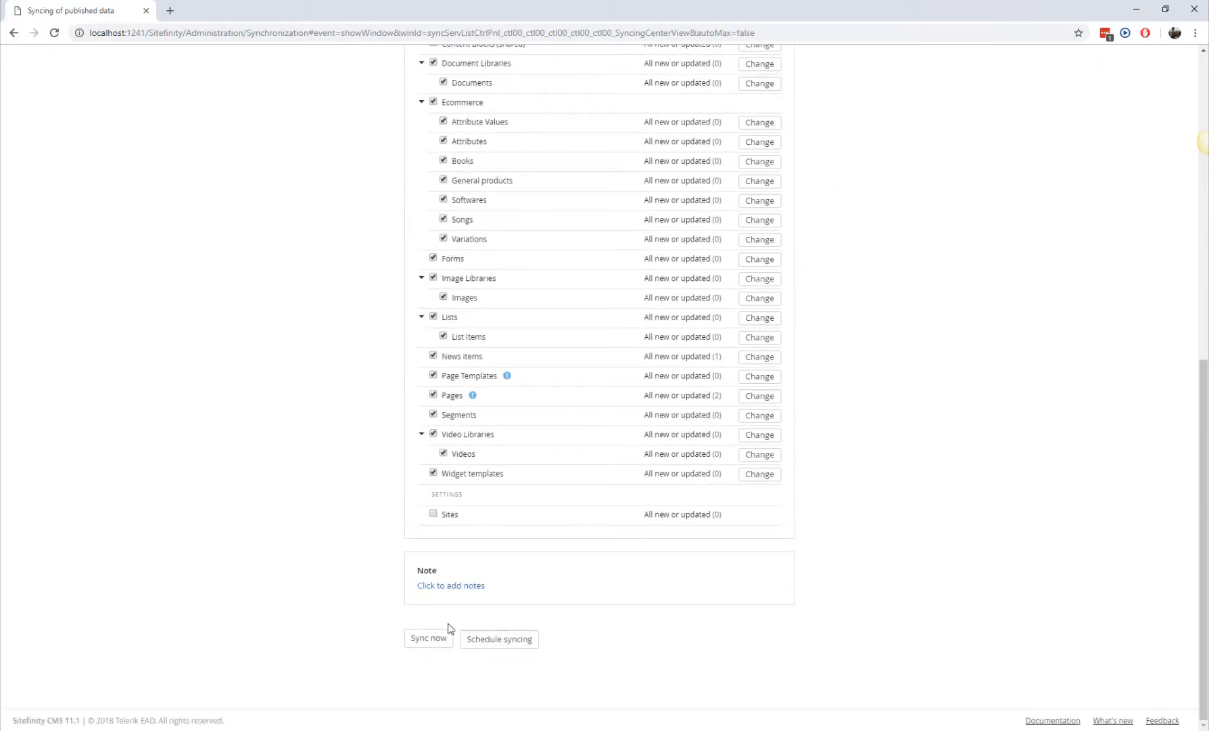
pyautogui.click(473, 646)
pyautogui.click(477, 651)
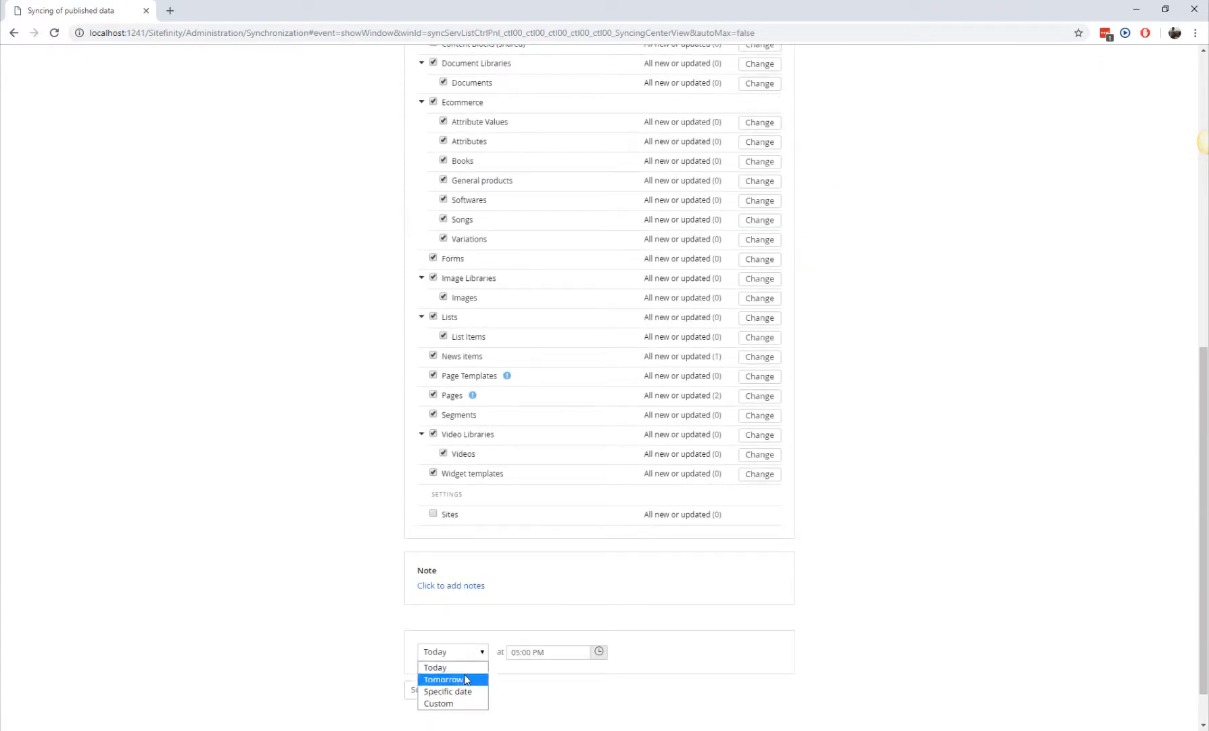
pyautogui.click(465, 679)
pyautogui.click(425, 689)
pyautogui.click(505, 386)
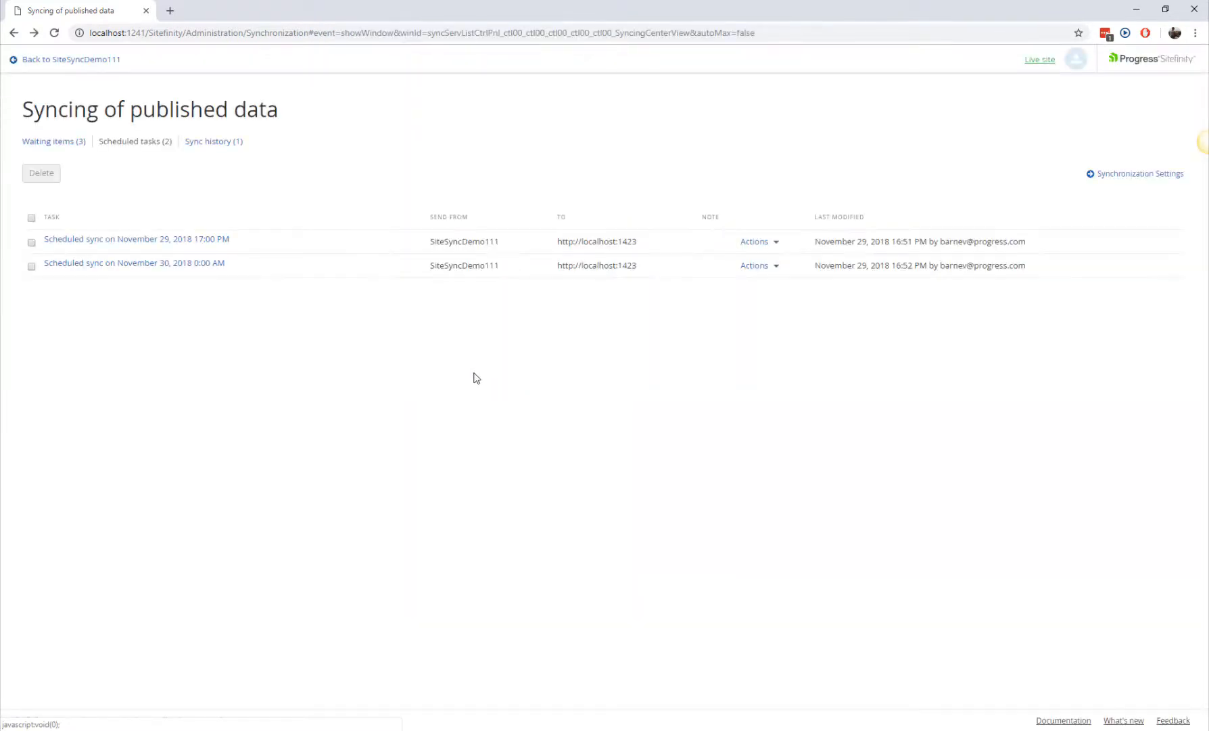
# Set up another SiteSyncDemo111 sync with a custom schedule of every day at 18:00.
pyautogui.click(64, 143)
pyautogui.click(101, 238)
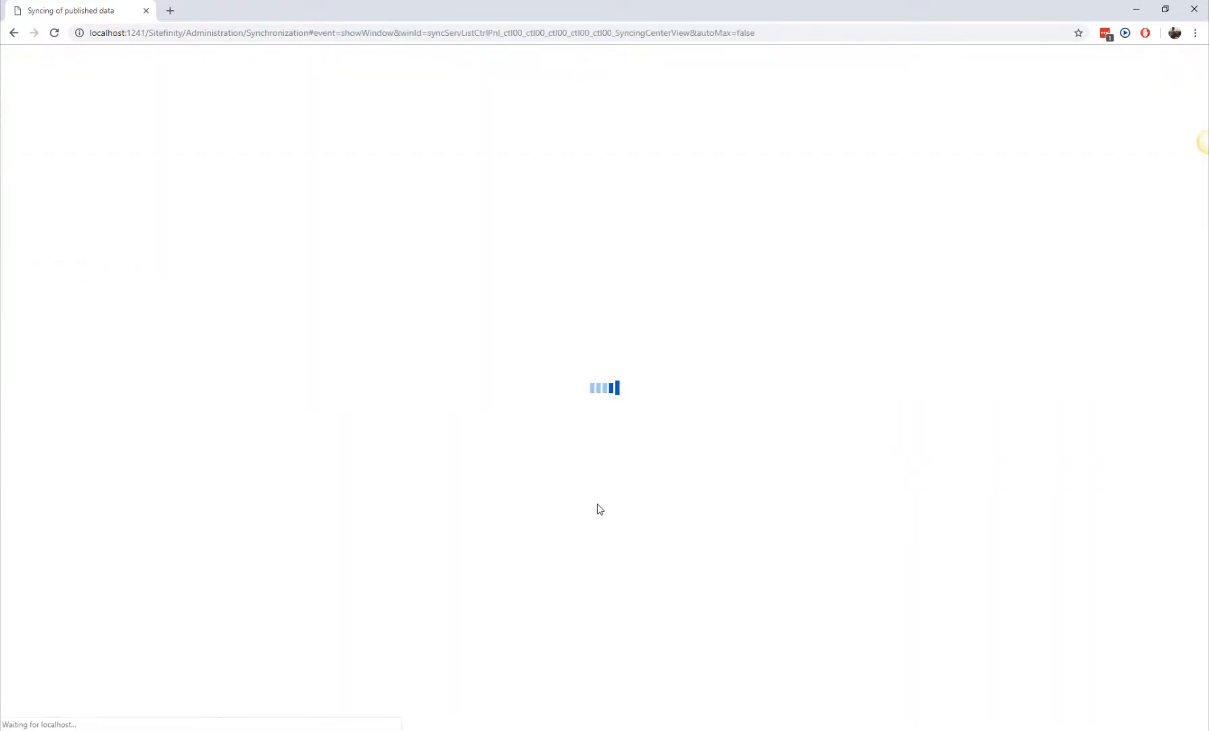
pyautogui.click(487, 646)
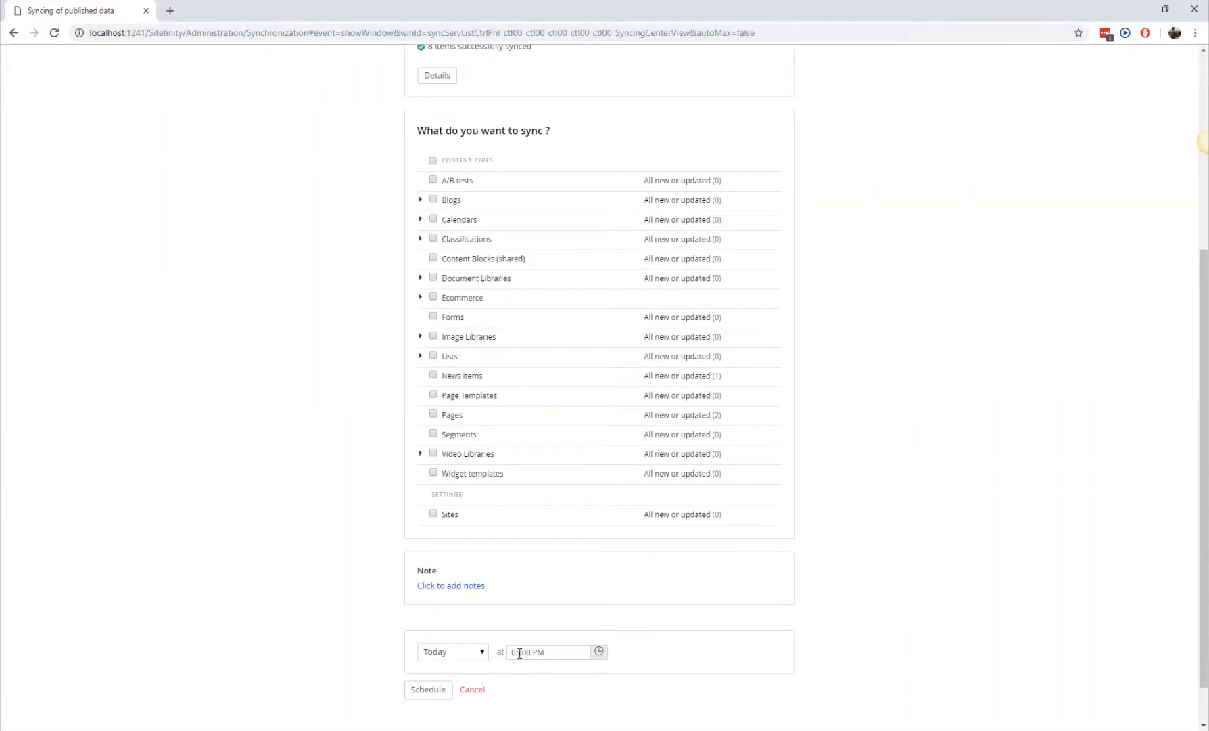
pyautogui.click(452, 652)
pyautogui.click(449, 705)
pyautogui.click(607, 651)
pyautogui.click(596, 635)
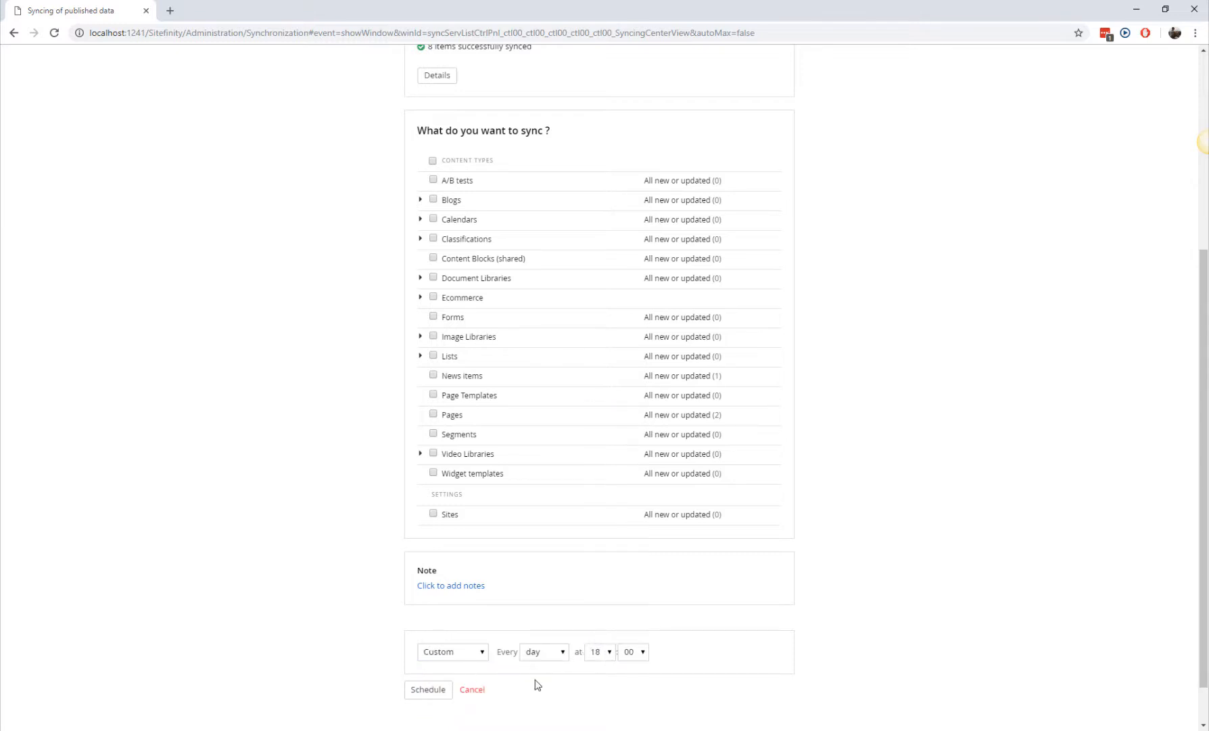
# Select all content types for the daily sync and schedule it, accepting related items.
pyautogui.click(428, 689)
pyautogui.click(510, 385)
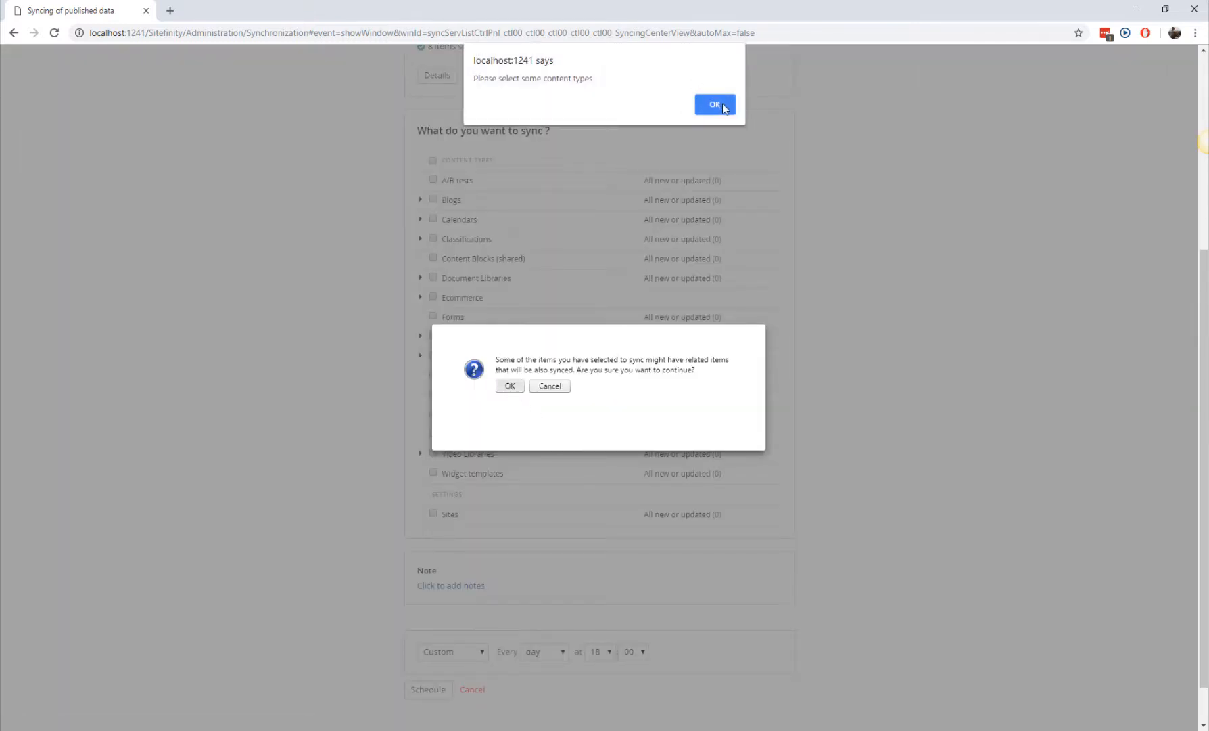
pyautogui.click(721, 103)
pyautogui.click(432, 163)
pyautogui.scroll(-5, 488, 686)
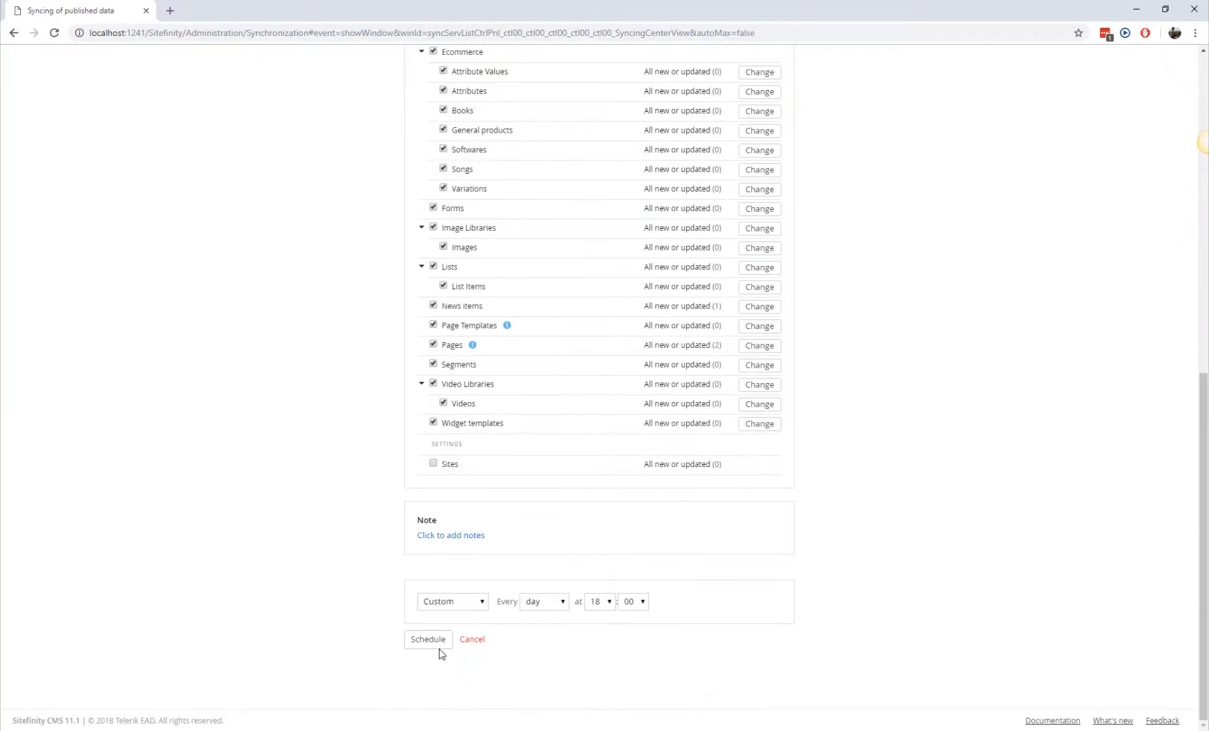
pyautogui.click(429, 638)
pyautogui.click(510, 385)
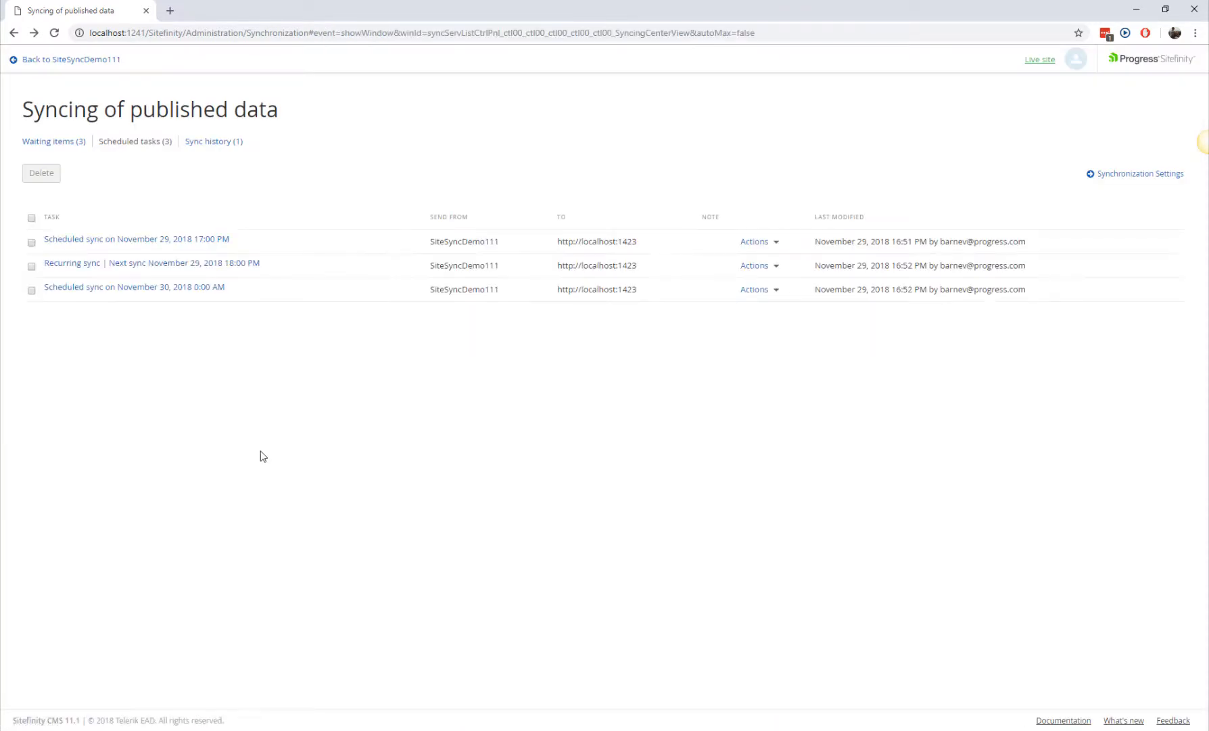
# Review the selected content types of the sync scheduled for November 29, 2018 17:00 PM and return to Site Sync.
pyautogui.click(206, 240)
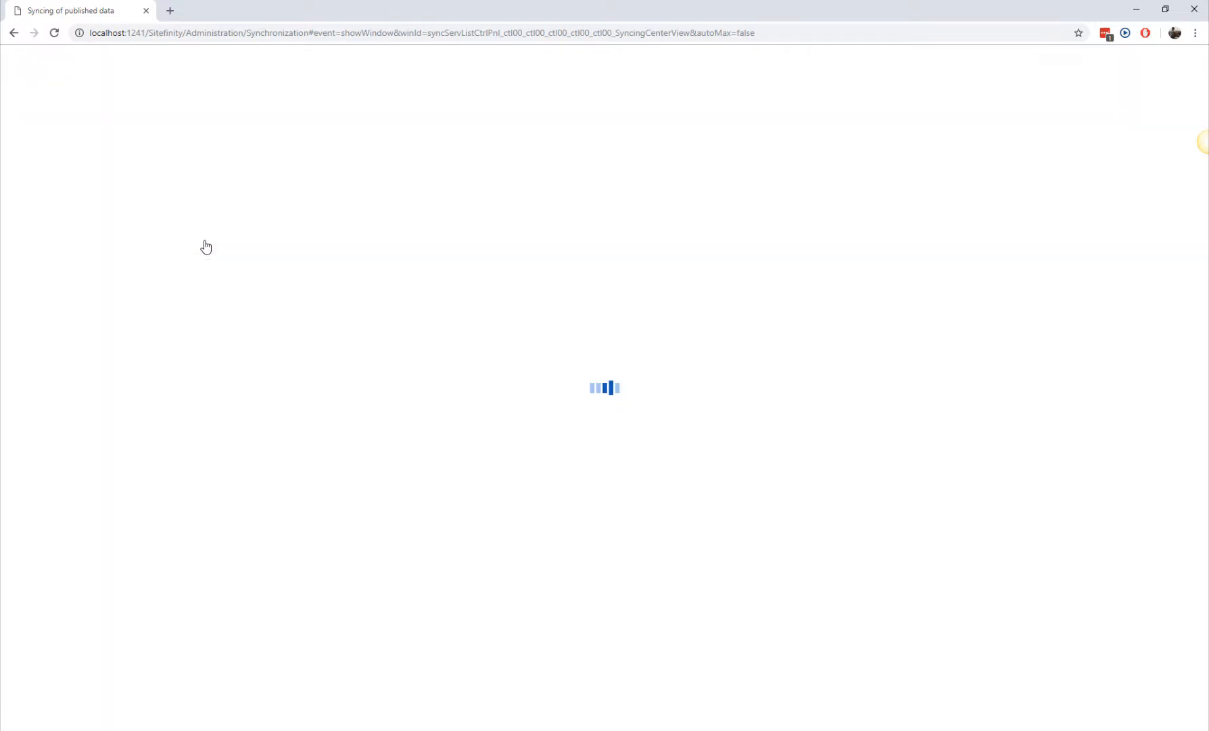
pyautogui.scroll(-6, 323, 413)
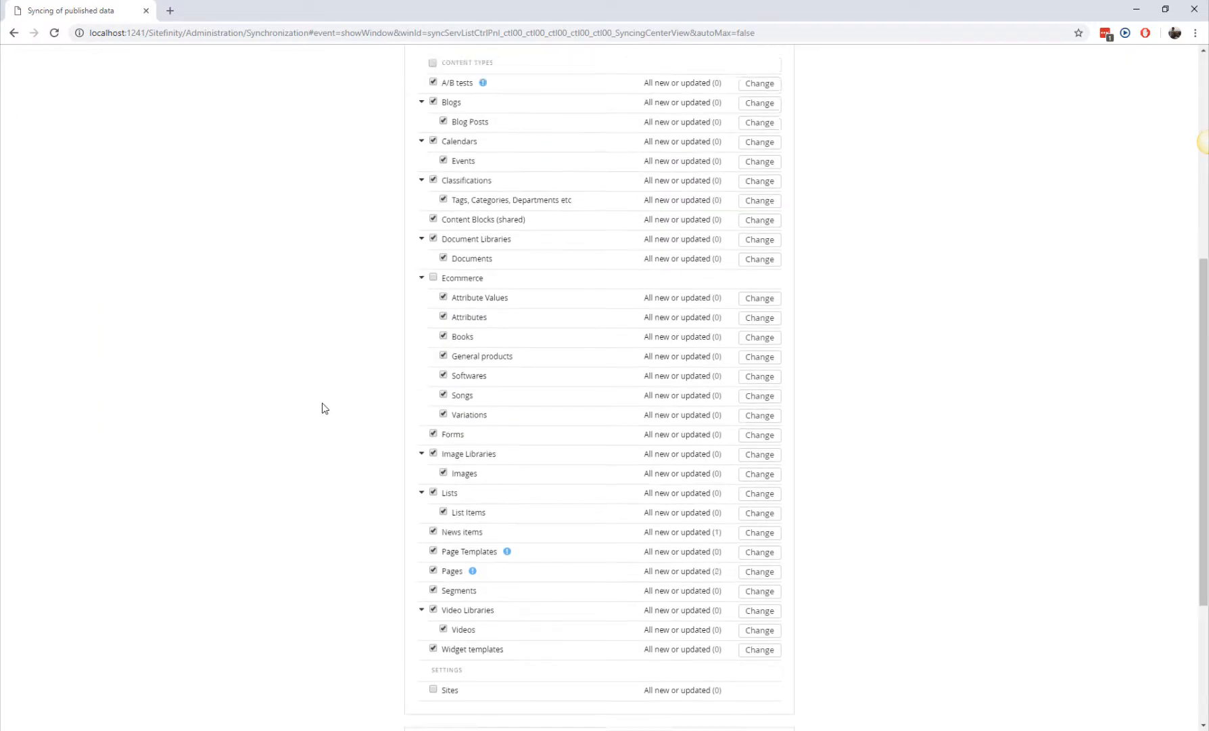
pyautogui.scroll(6, 342, 330)
pyautogui.click(72, 60)
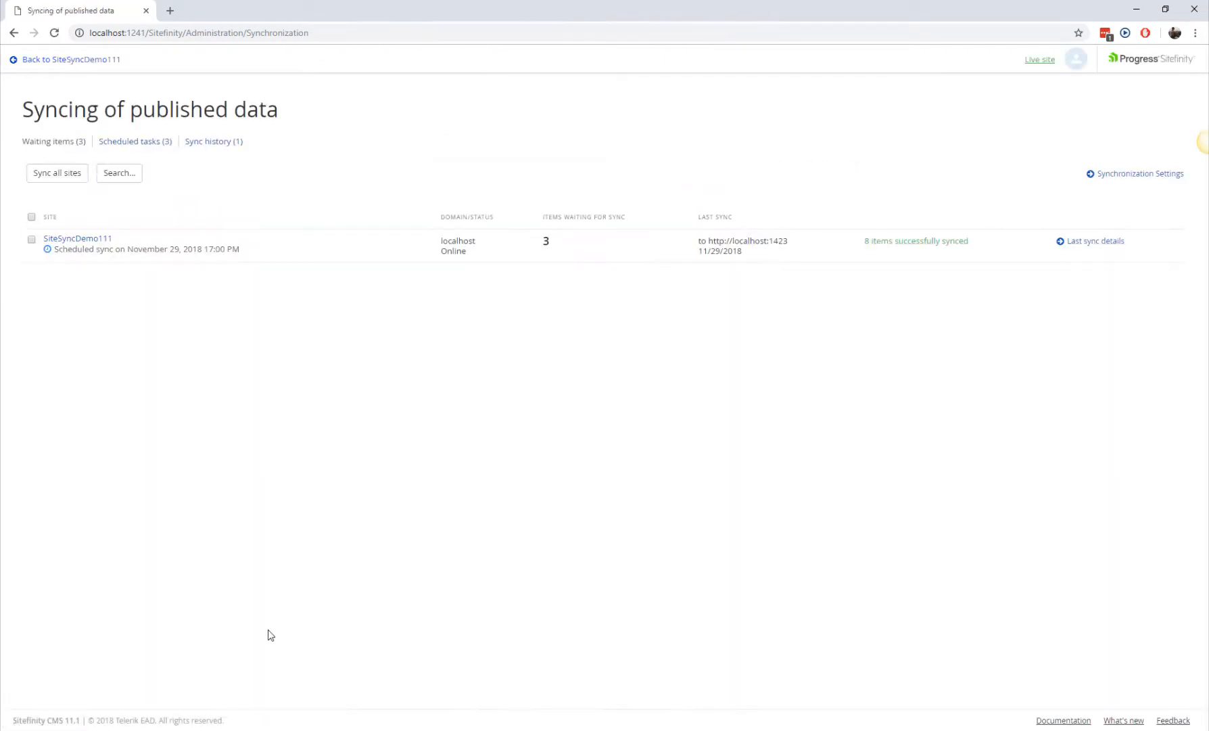
# Review the scheduled tasks and the sync history, including the details of the November 29, 2018 16:47 PM sync.
pyautogui.click(163, 148)
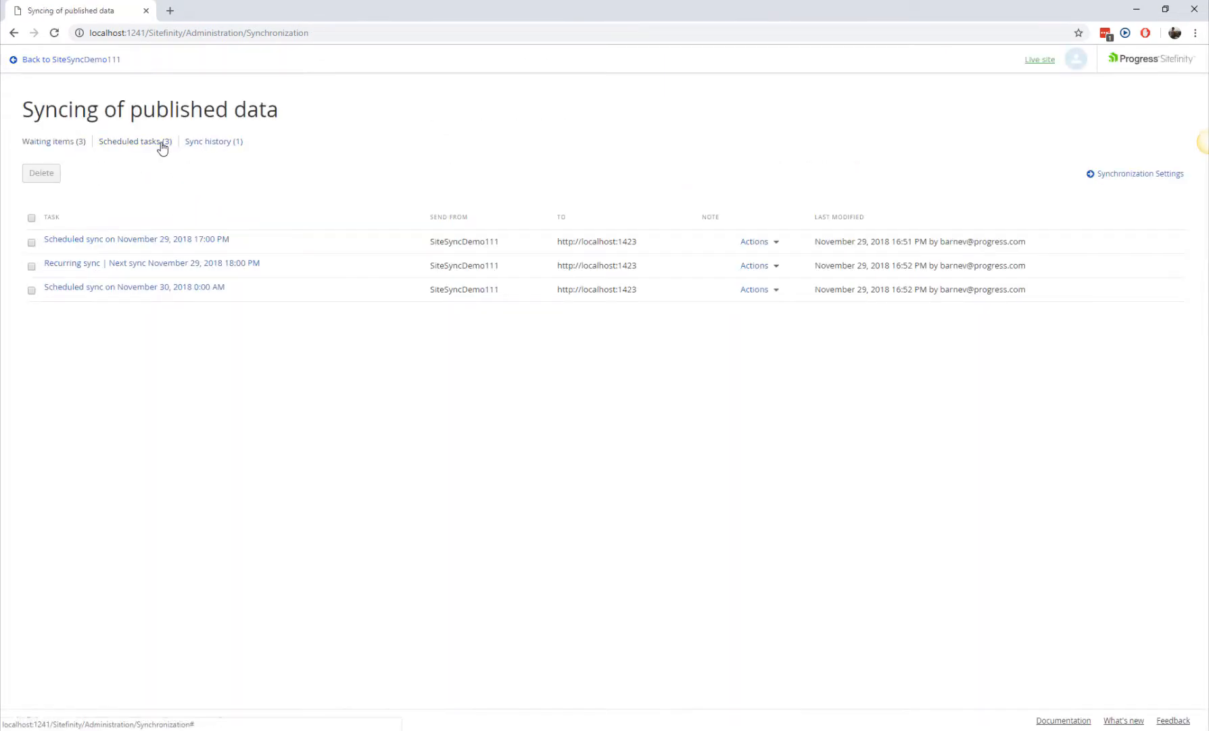
pyautogui.click(209, 145)
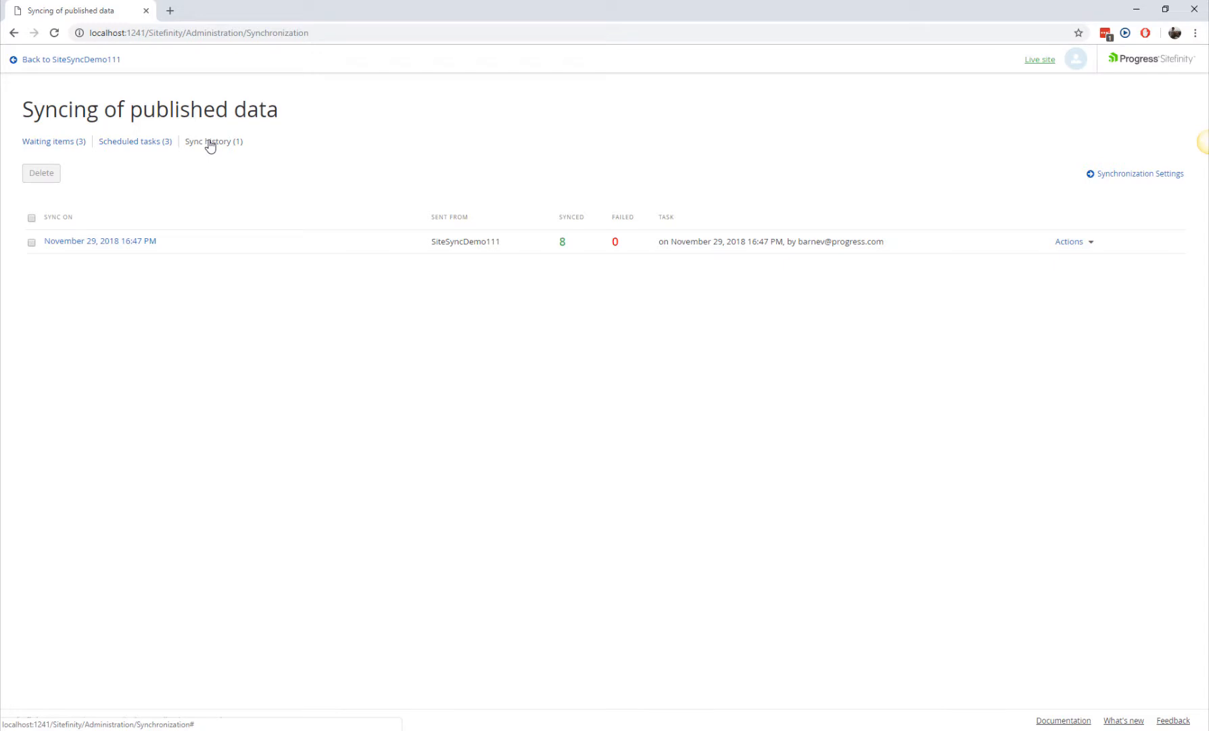
pyautogui.click(148, 242)
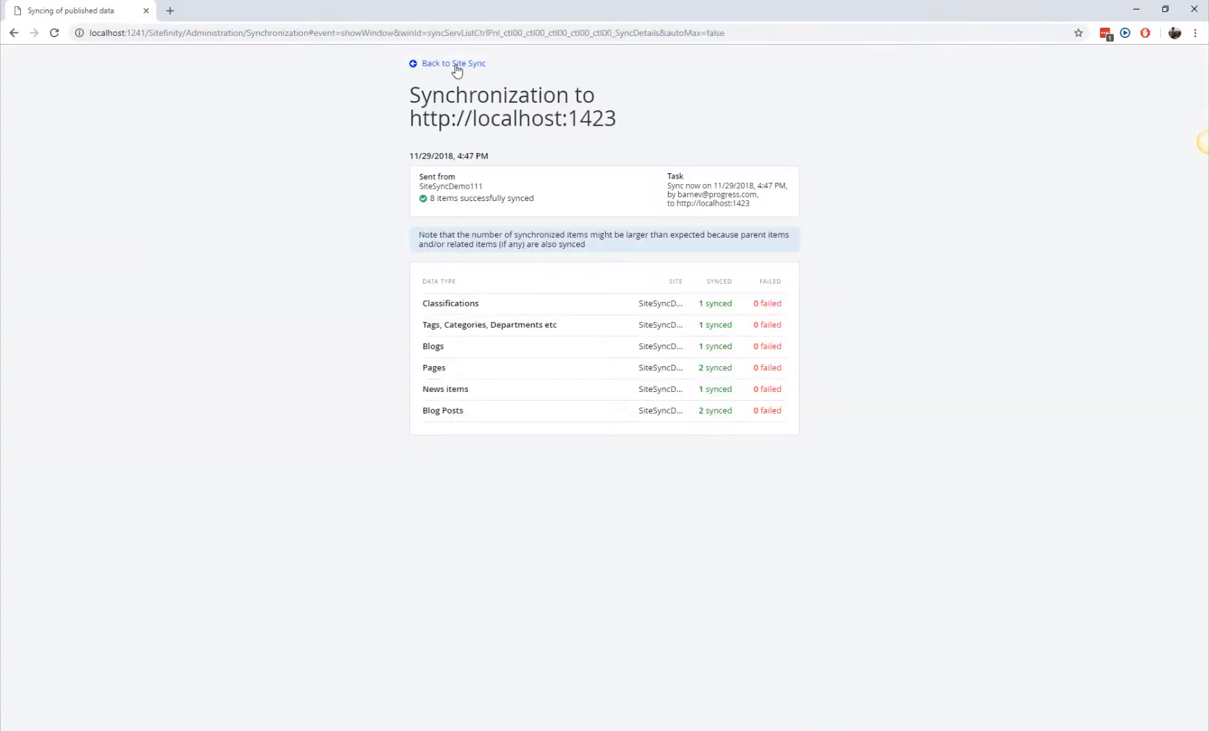
pyautogui.click(456, 65)
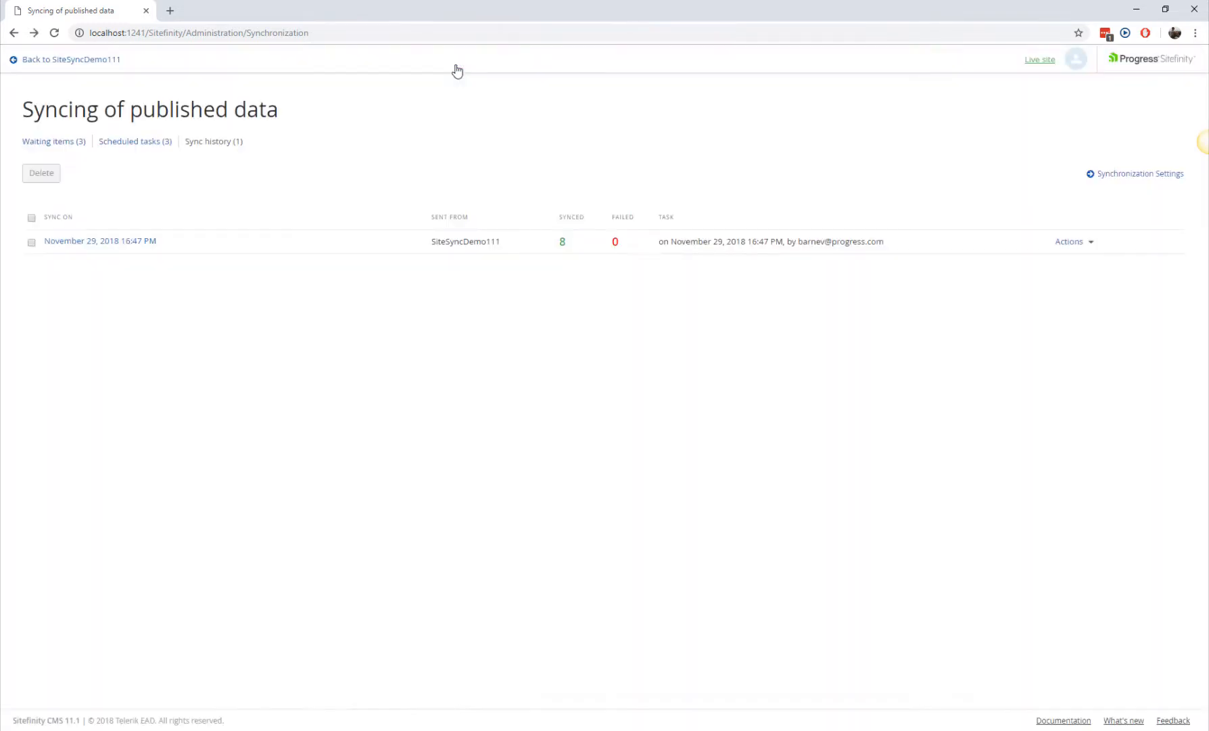
# Check the scheduled tasks again and examine the history details of the November 29, 2018 17:00 PM sync.
pyautogui.click(130, 143)
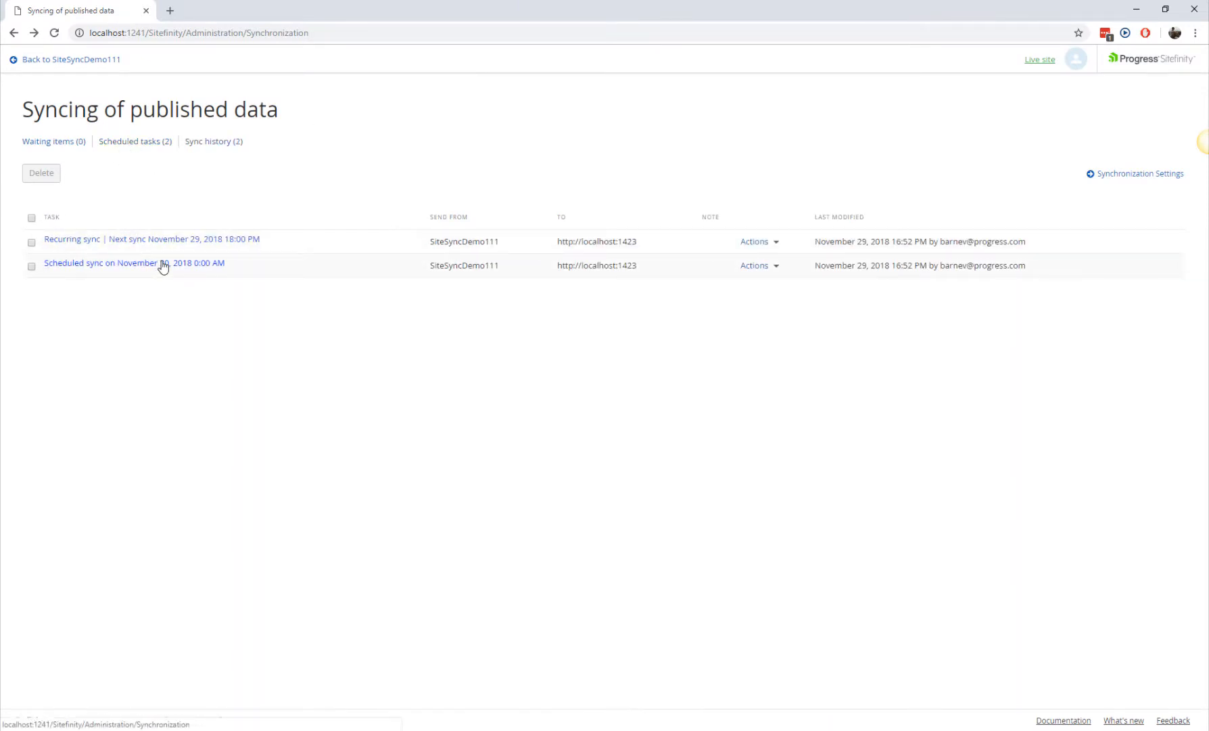
pyautogui.click(198, 142)
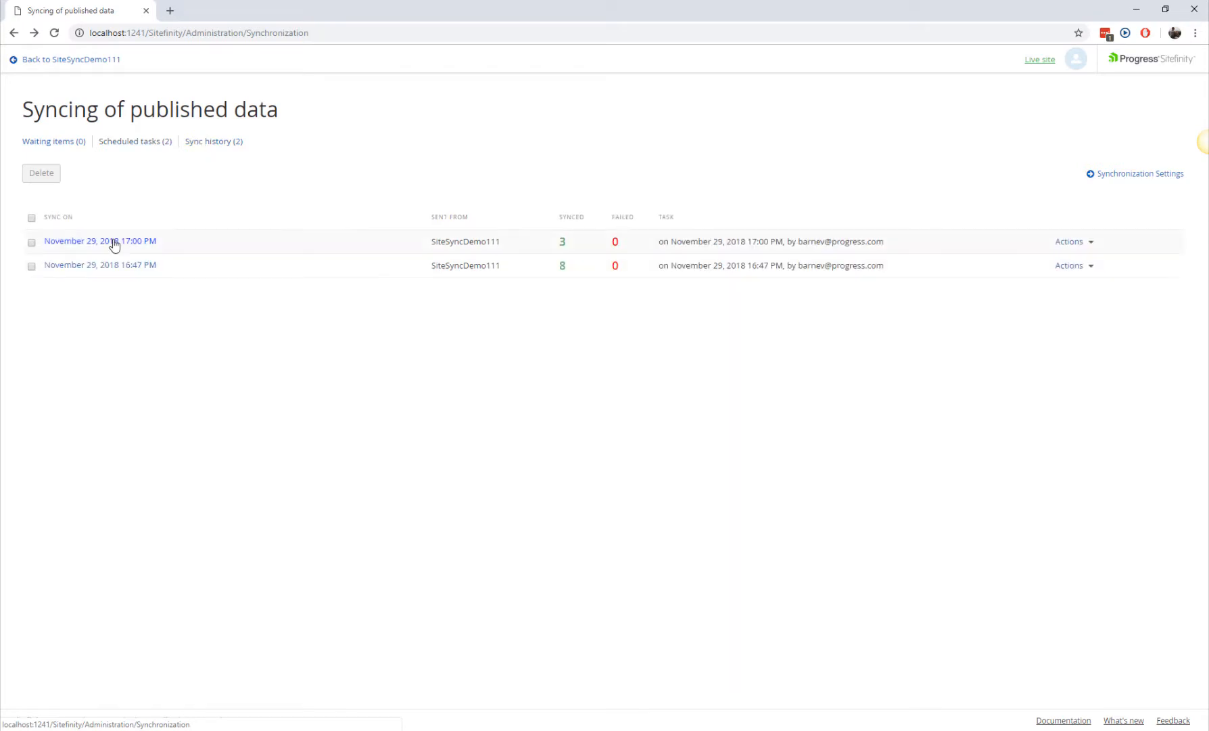
pyautogui.click(112, 242)
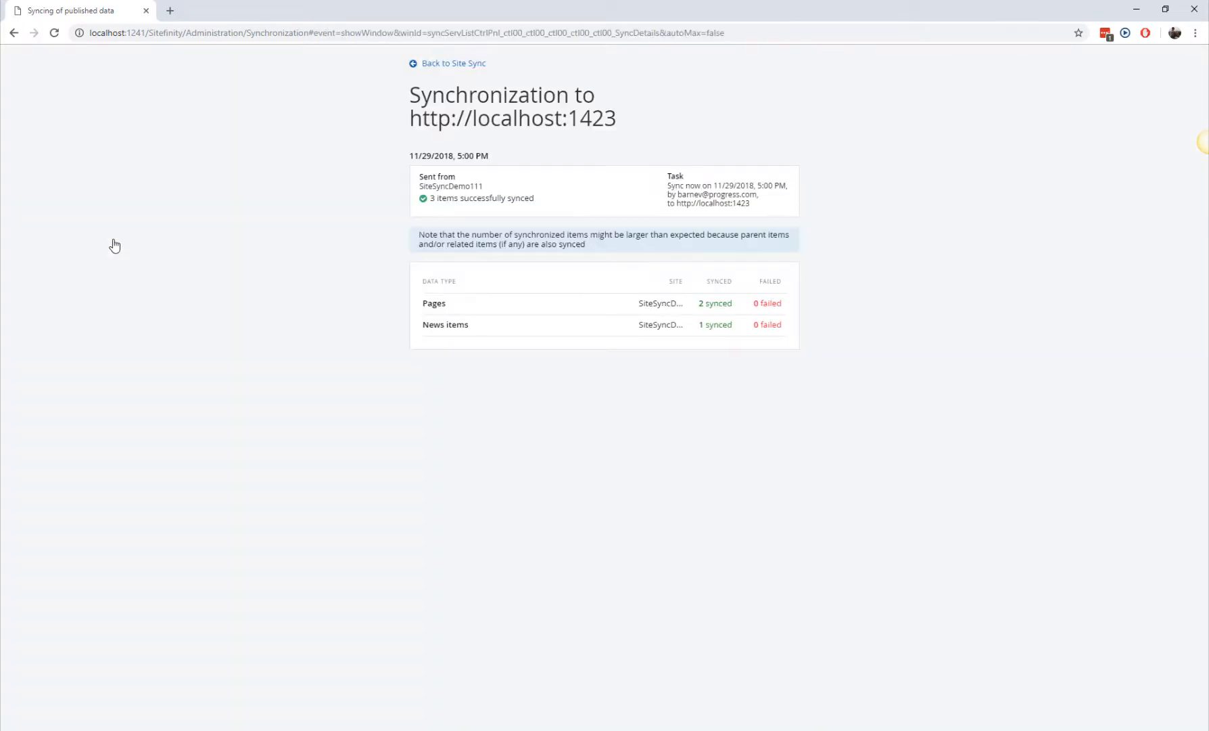
# Switch to the target site at localhost:1423 in Firefox and open its news items.
pyautogui.hotkey('alt', 'Tab')
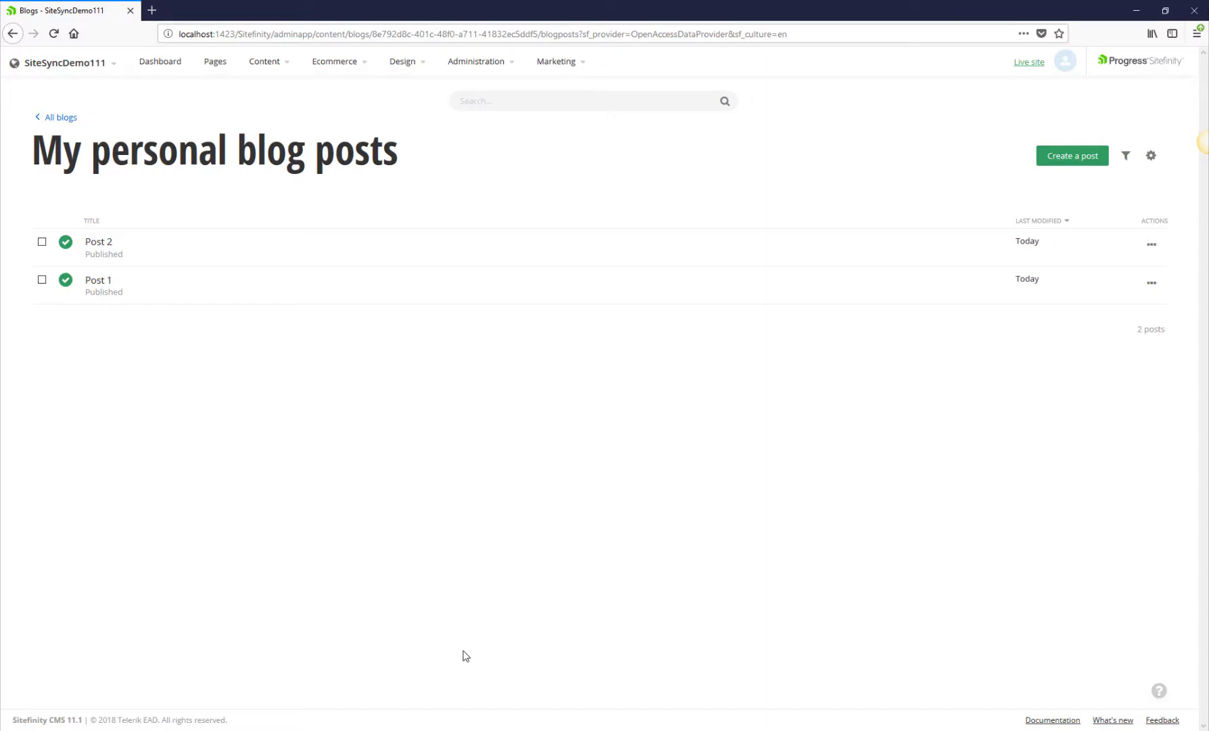
pyautogui.click(264, 64)
pyautogui.click(261, 104)
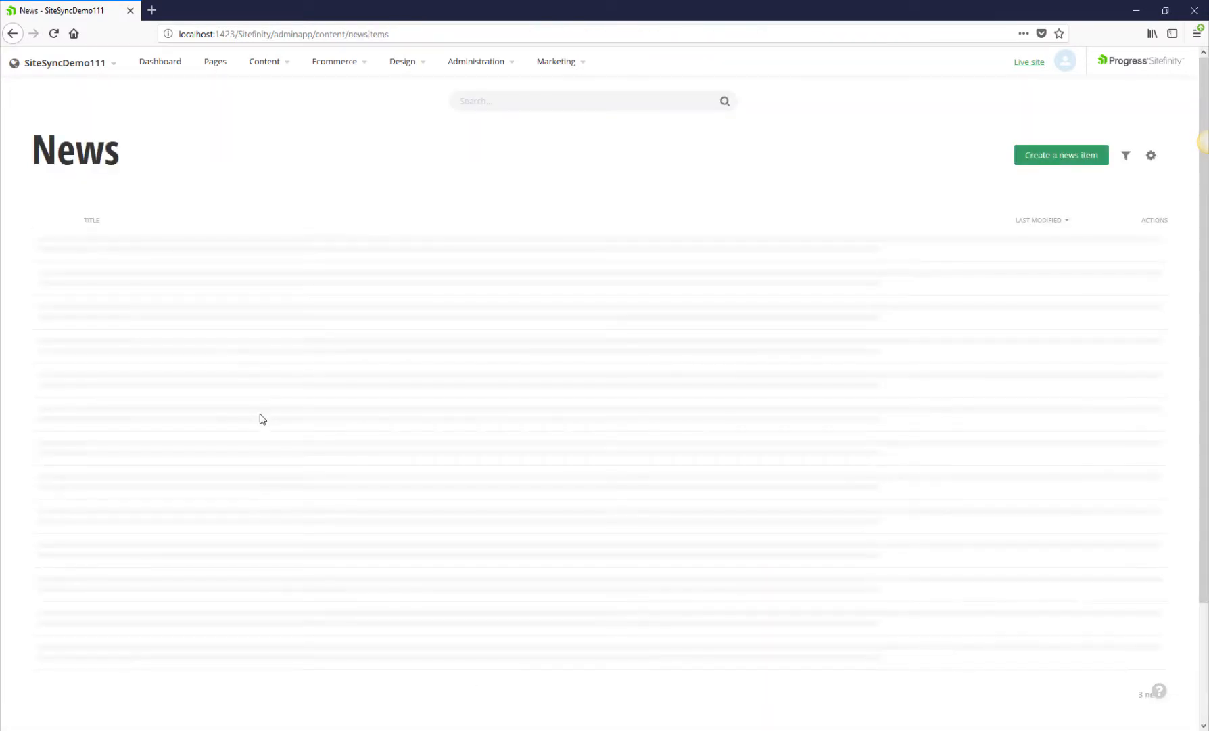